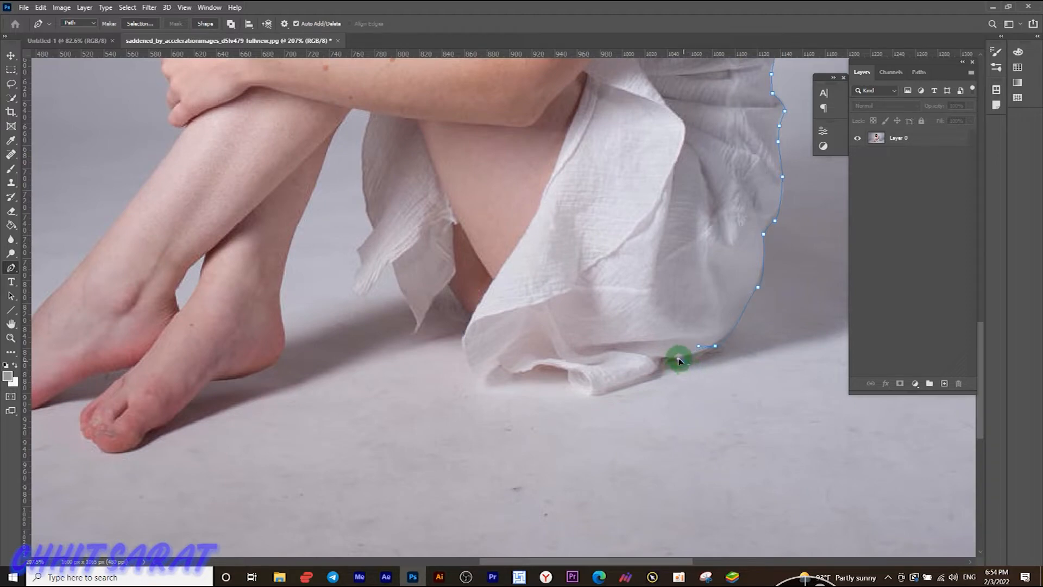
- Continue the Pen path along the dress's lower hem, around the folded cloth resting on the floor
{"action": "left_click", "coordinate": [654, 373]}
{"action": "left_click", "coordinate": [628, 384]}
{"action": "left_click", "coordinate": [604, 395]}
{"action": "left_click", "coordinate": [590, 396]}
{"action": "left_click", "coordinate": [568, 384]}
{"action": "left_click", "coordinate": [566, 372]}
{"action": "left_click", "coordinate": [554, 368]}
{"action": "left_click", "coordinate": [510, 374]}
{"action": "left_click", "coordinate": [492, 375]}
{"action": "left_click", "coordinate": [470, 368]}
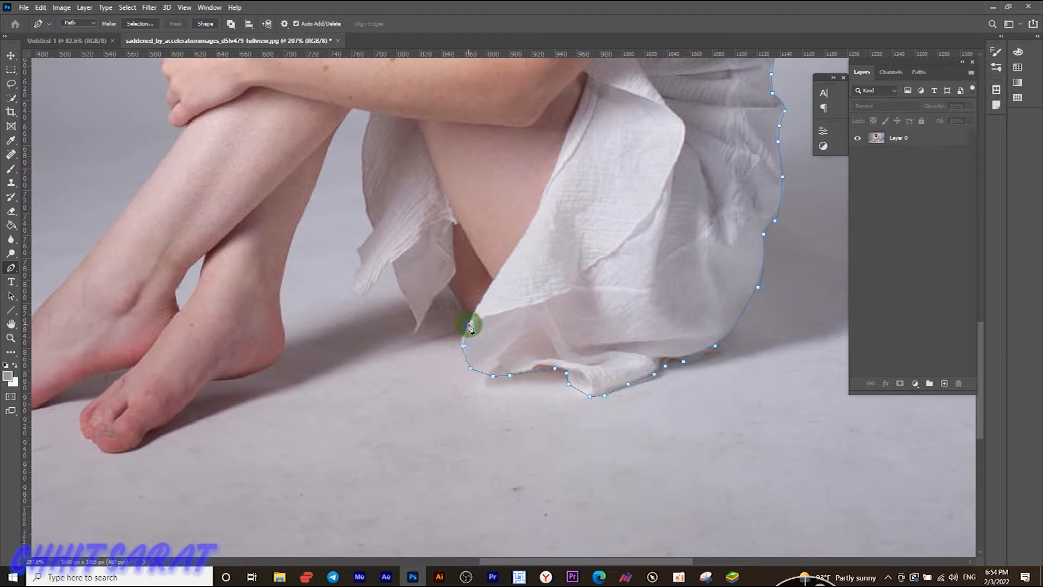
- Trace the Pen path around the pointed tips of the dress fabric hanging behind the legs
{"action": "left_click", "coordinate": [415, 333]}
{"action": "left_click", "coordinate": [408, 305]}
{"action": "left_click", "coordinate": [398, 284]}
{"action": "left_click", "coordinate": [392, 266]}
{"action": "left_click", "coordinate": [376, 280]}
{"action": "left_click", "coordinate": [364, 296]}
{"action": "left_click", "coordinate": [355, 292]}
{"action": "left_click", "coordinate": [355, 275]}
{"action": "left_click", "coordinate": [362, 265]}
- Extend the path up the hanging fabric's outer edge to the forearm and undo the misplaced anchor points
{"action": "left_click", "coordinate": [358, 251]}
{"action": "left_click", "coordinate": [364, 240]}
{"action": "left_click", "coordinate": [373, 230]}
{"action": "left_click", "coordinate": [364, 158]}
{"action": "left_click", "coordinate": [367, 148]}
{"action": "left_click", "coordinate": [371, 117]}
{"action": "left_click", "coordinate": [356, 111]}
{"action": "key", "text": "ctrl+z"}
{"action": "key", "text": "ctrl+z"}
{"action": "key", "text": "ctrl+z"}
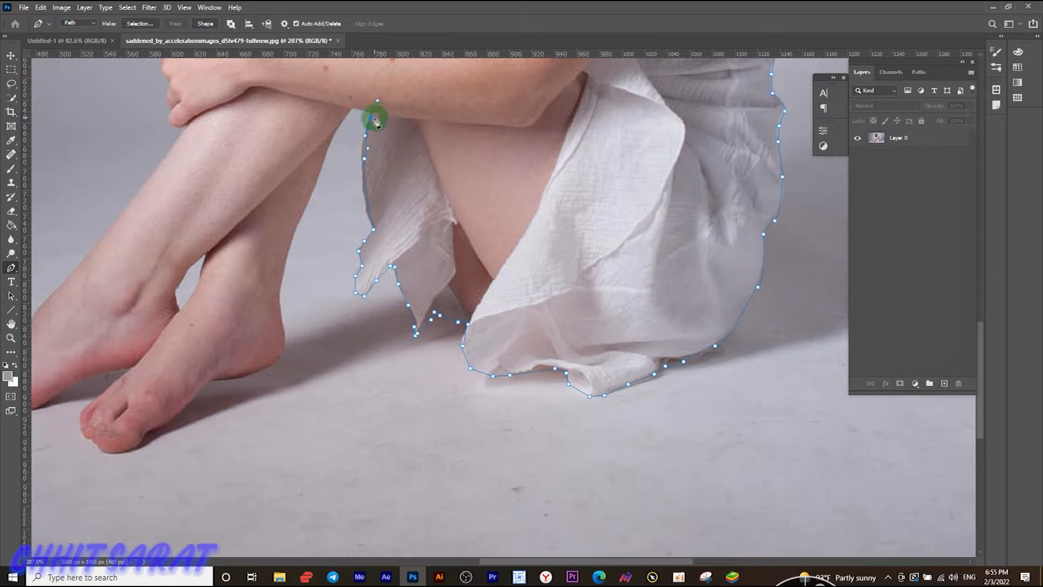
- Trace the path from the forearm down the back of the calf to the heel
{"action": "left_click", "coordinate": [341, 123]}
{"action": "left_click", "coordinate": [326, 150]}
{"action": "left_click", "coordinate": [301, 217]}
{"action": "left_click", "coordinate": [278, 288]}
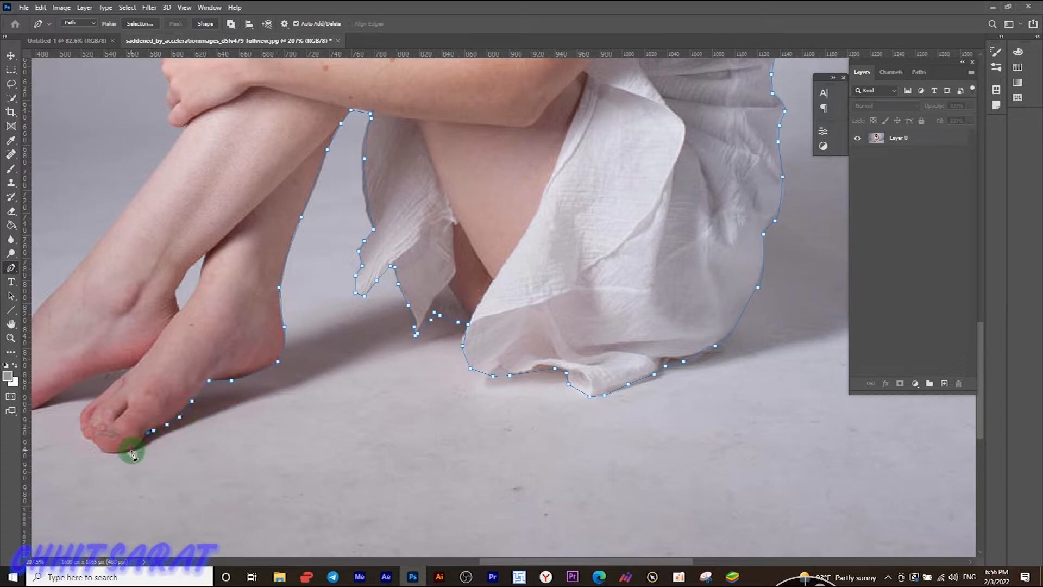
- Trace the path around the front foot's toes and undo the stray points beside them
{"action": "left_click", "coordinate": [93, 443]}
{"action": "left_click", "coordinate": [81, 416]}
{"action": "left_click", "coordinate": [119, 380]}
{"action": "left_click_drag", "start_coordinate": [110, 416], "coordinate": [305, 410]}
{"action": "key", "text": "ctrl+z"}
{"action": "key", "text": "ctrl+z"}
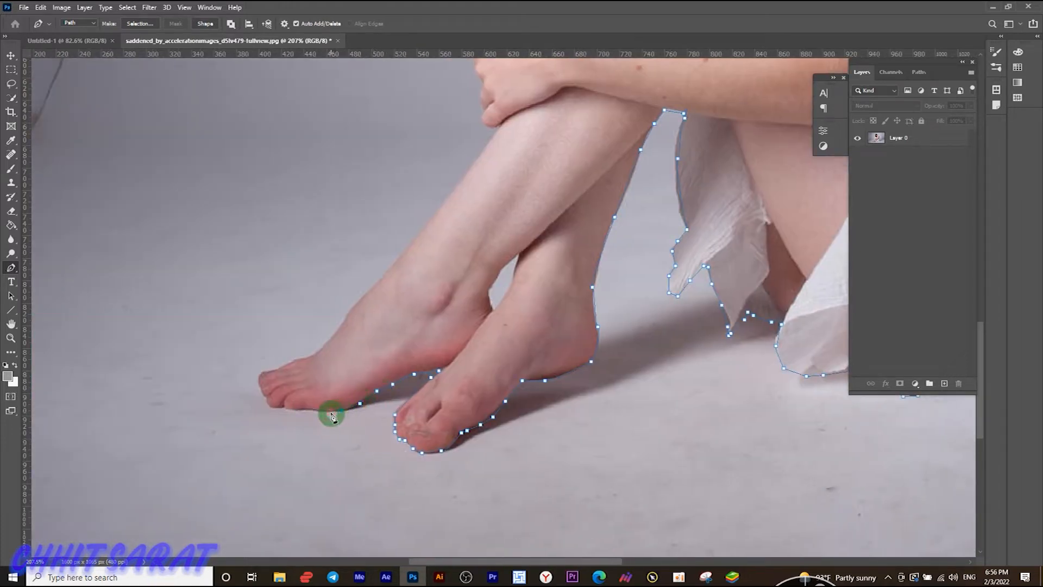
- Outline the toes and upper edge of the other foot with closely spaced anchor points
{"action": "left_click", "coordinate": [260, 374]}
{"action": "left_click", "coordinate": [273, 368]}
{"action": "left_click", "coordinate": [283, 365]}
{"action": "left_click", "coordinate": [292, 361]}
{"action": "left_click", "coordinate": [299, 359]}
{"action": "left_click", "coordinate": [310, 357]}
{"action": "left_click", "coordinate": [318, 353]}
- Extend the path from the instep up over the ankle and along the shin
{"action": "left_click", "coordinate": [330, 341]}
{"action": "left_click", "coordinate": [350, 309]}
{"action": "left_click", "coordinate": [385, 273]}
{"action": "left_click", "coordinate": [425, 225]}
- Outline the fingers and back of the hand clasping the leg
{"action": "scroll", "coordinate": [503, 396], "scroll_direction": "up", "scroll_amount": 5}
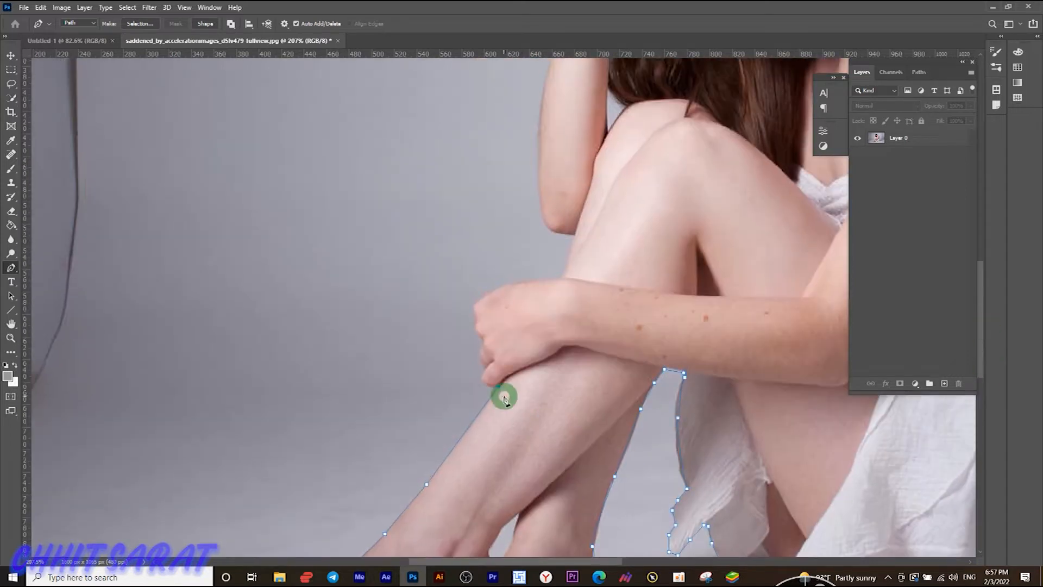
{"action": "left_click", "coordinate": [477, 331]}
{"action": "left_click", "coordinate": [475, 321]}
{"action": "left_click", "coordinate": [474, 313]}
{"action": "left_click", "coordinate": [474, 304]}
{"action": "left_click", "coordinate": [482, 293]}
{"action": "left_click", "coordinate": [521, 281]}
- Continue the path from the wrist up the shin and around the raised arm's elbow
{"action": "left_click", "coordinate": [561, 277]}
{"action": "left_click", "coordinate": [565, 267]}
{"action": "left_click", "coordinate": [568, 254]}
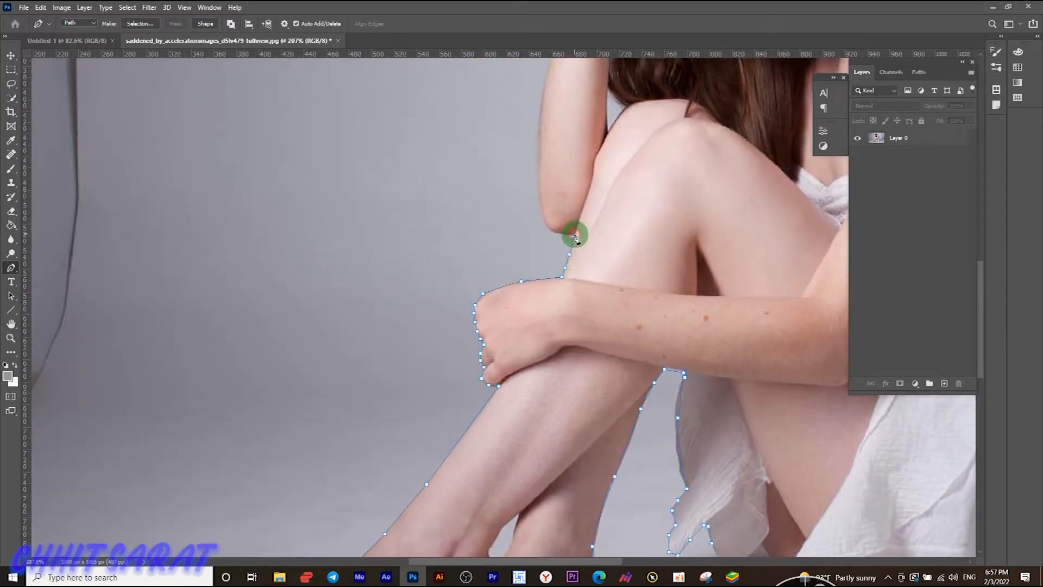
{"action": "left_click", "coordinate": [559, 232]}
{"action": "left_click", "coordinate": [553, 231]}
{"action": "left_click", "coordinate": [546, 223]}
{"action": "left_click", "coordinate": [539, 144]}
{"action": "left_click", "coordinate": [544, 130]}
{"action": "left_click", "coordinate": [544, 97]}
{"action": "key", "text": "ctrl+z"}
{"action": "key", "text": "ctrl+z"}
{"action": "key", "text": "ctrl+z"}
- Trace the outer edge of the raised forearm above the elbow, replacing the misplaced anchor point
{"action": "left_click_drag", "start_coordinate": [538, 159], "coordinate": [544, 133]}
{"action": "left_click", "coordinate": [544, 88]}
{"action": "key", "text": "ctrl+z"}
{"action": "left_click", "coordinate": [539, 155]}
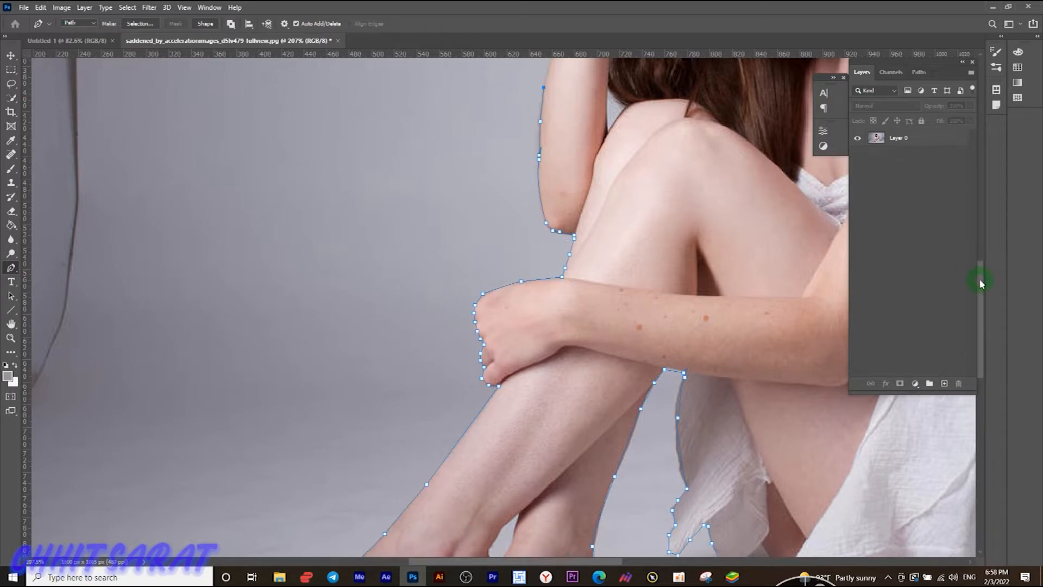
- Extend the path up the raised forearm, around the wrist and hand to the fingertips
{"action": "left_click_drag", "start_coordinate": [980, 274], "coordinate": [981, 199]}
{"action": "left_click", "coordinate": [560, 333]}
{"action": "left_click", "coordinate": [564, 297]}
{"action": "left_click", "coordinate": [567, 277]}
{"action": "left_click", "coordinate": [566, 253]}
{"action": "left_click", "coordinate": [562, 232]}
{"action": "left_click", "coordinate": [557, 216]}
{"action": "left_click", "coordinate": [566, 167]}
{"action": "left_click", "coordinate": [570, 157]}
{"action": "left_click", "coordinate": [574, 148]}
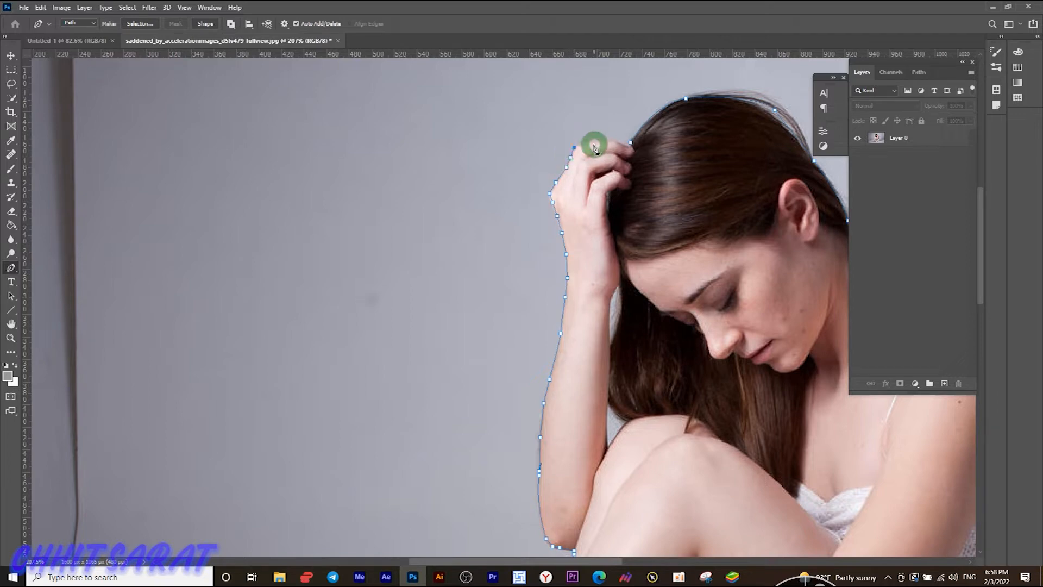
- Convert the finished path around the woman into a selection and add it to Layer 0 as a layer mask
{"action": "key", "text": "ctrl+0"}
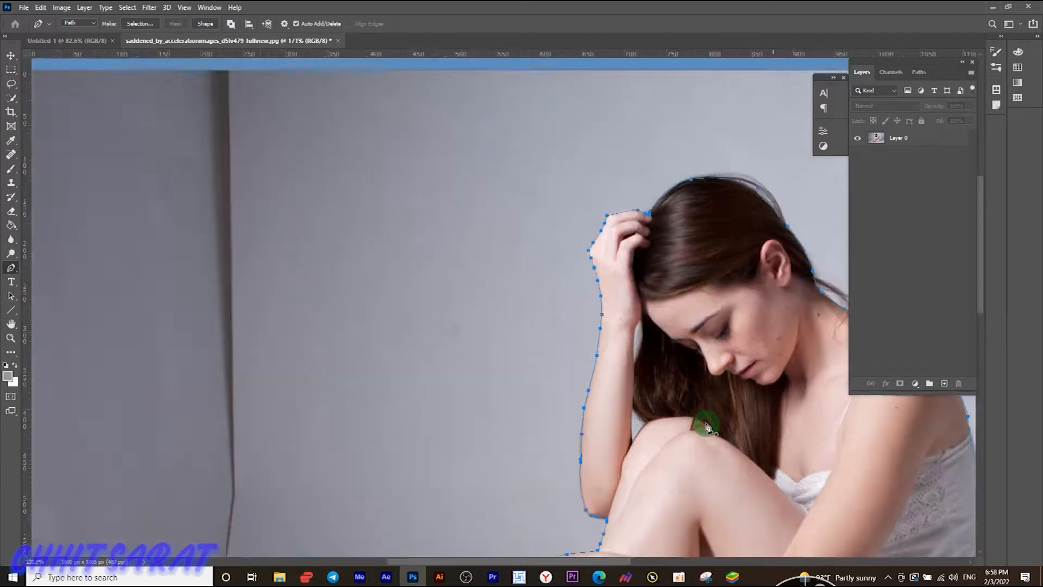
{"action": "scroll", "coordinate": [527, 223], "scroll_direction": "up", "scroll_amount": 2}
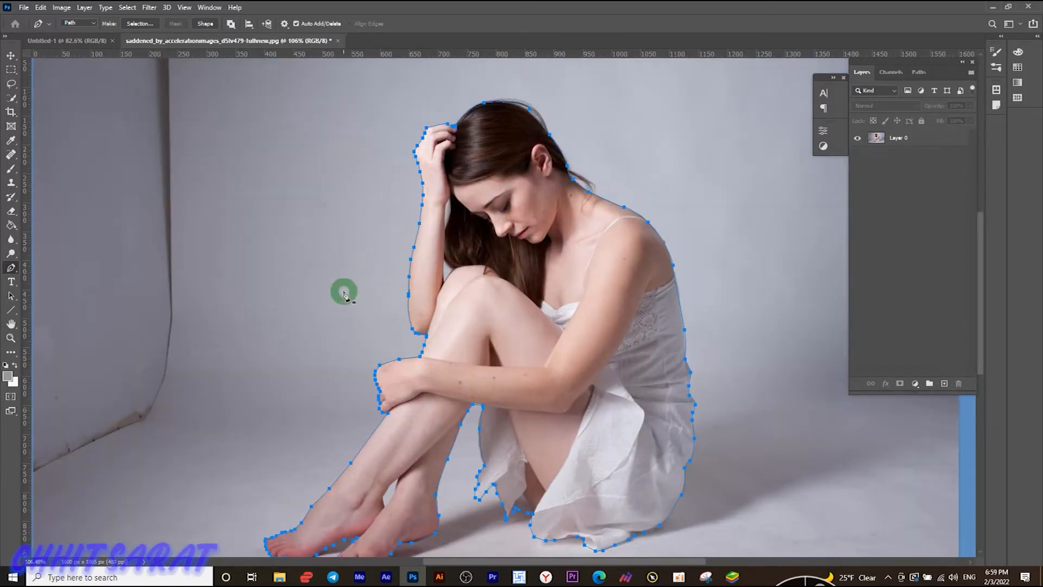
{"action": "right_click", "coordinate": [507, 280]}
{"action": "left_click", "coordinate": [536, 328]}
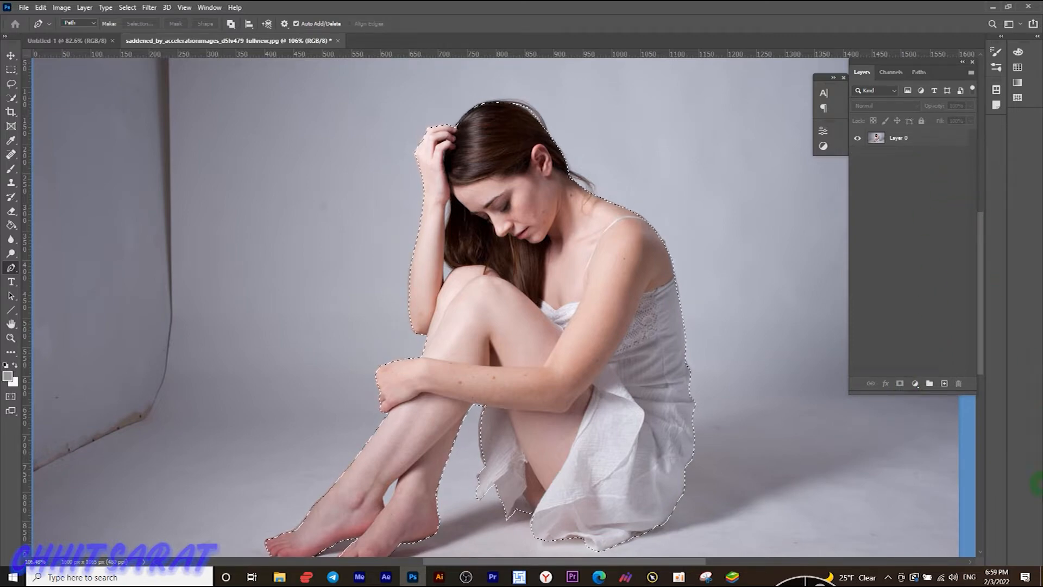
{"action": "left_click", "coordinate": [926, 143]}
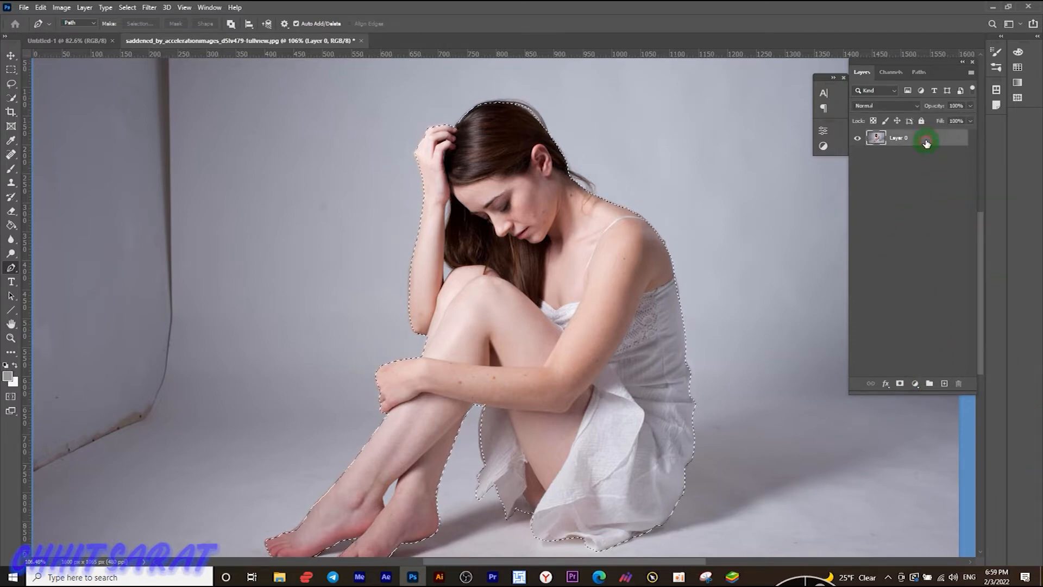
{"action": "left_click", "coordinate": [900, 384]}
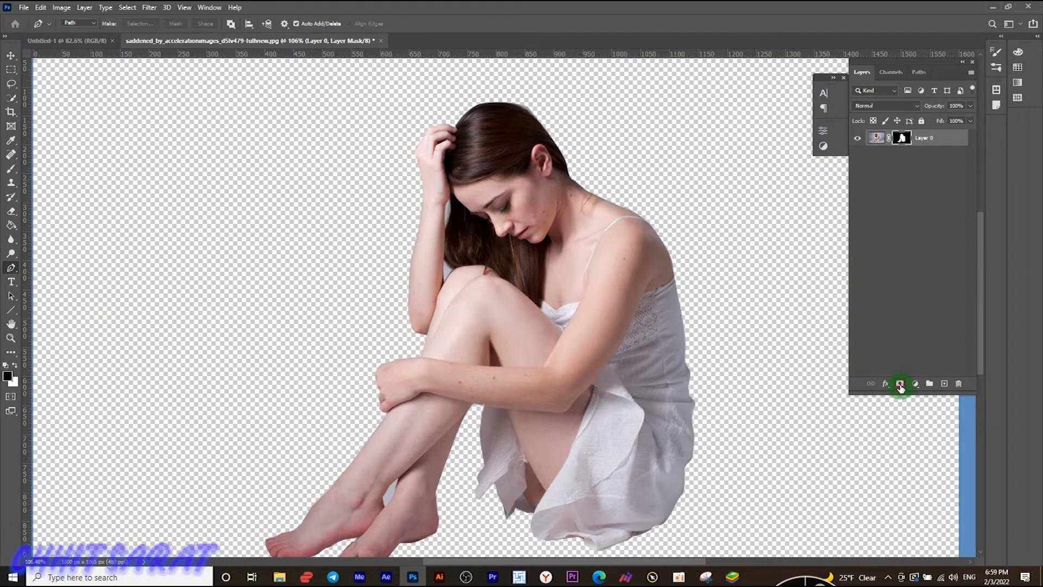
- Trace the leftover background between the ankles with the Freeform Pen tool and convert the path into a selection
{"action": "scroll", "coordinate": [594, 442], "scroll_direction": "down", "scroll_amount": 2}
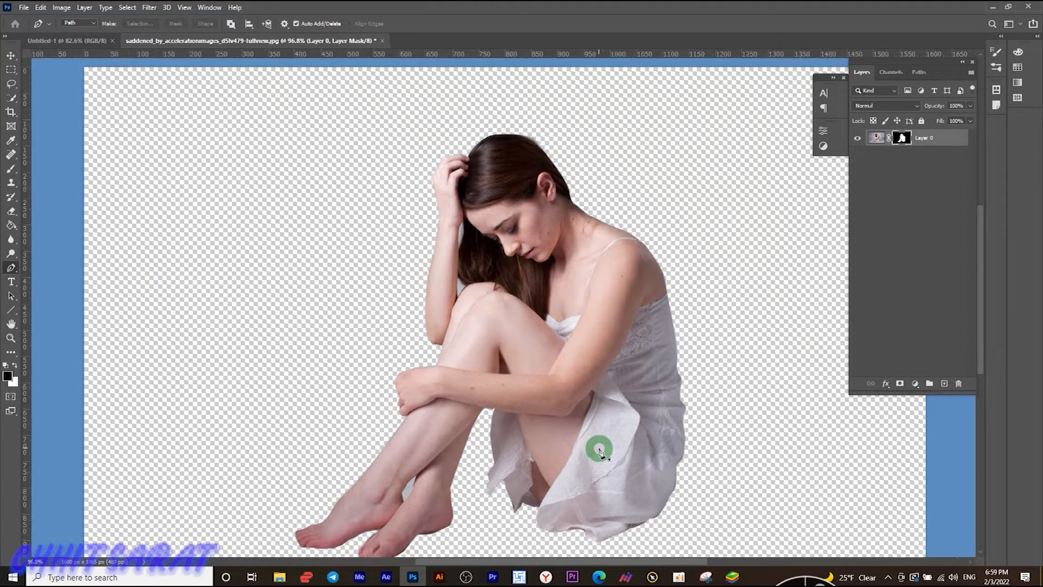
{"action": "scroll", "coordinate": [568, 438], "scroll_direction": "up", "scroll_amount": 2}
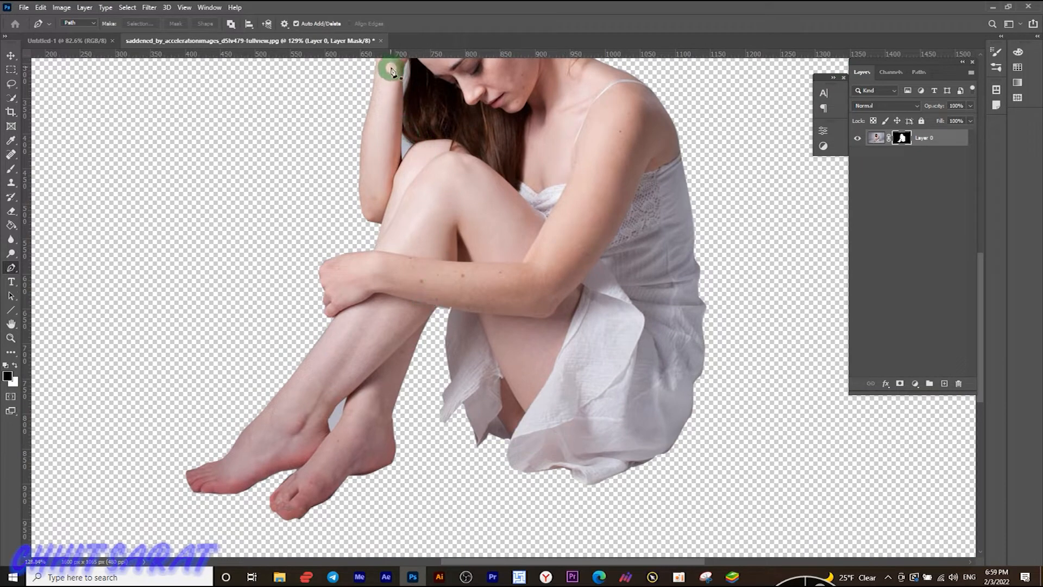
{"action": "scroll", "coordinate": [494, 221], "scroll_direction": "up", "scroll_amount": 1}
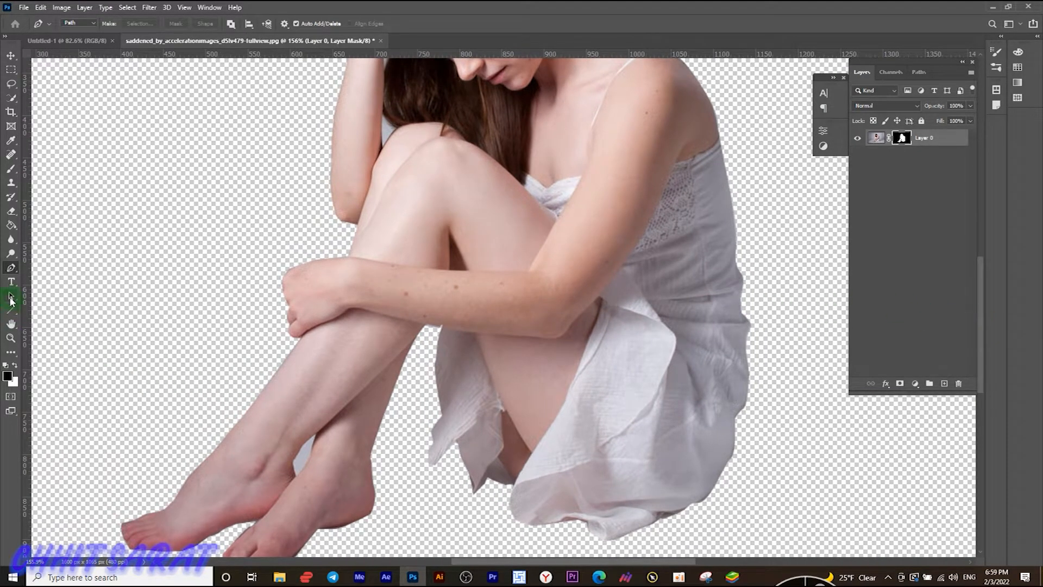
{"action": "left_click_drag", "start_coordinate": [10, 268], "coordinate": [54, 281]}
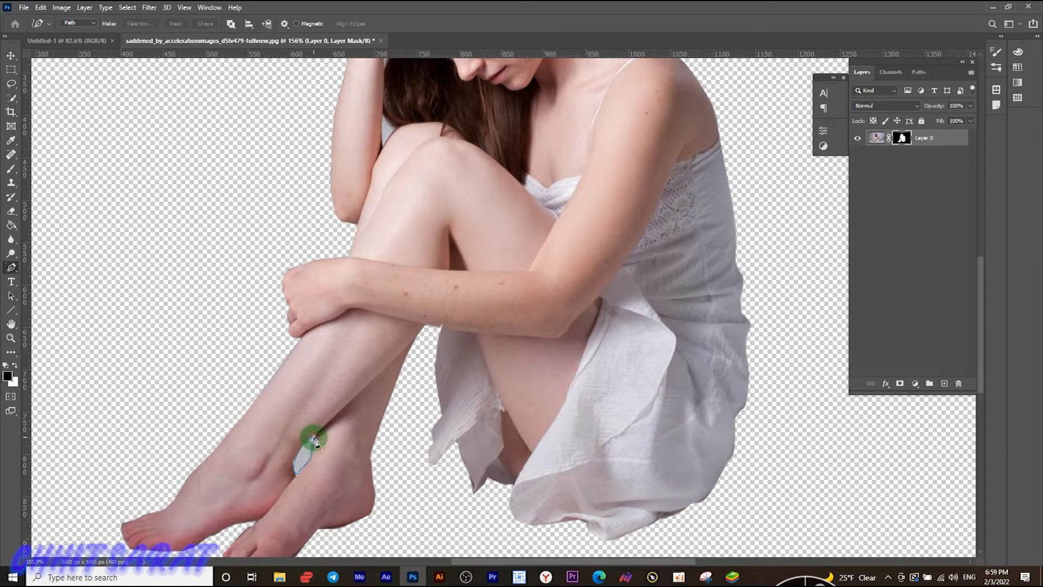
{"action": "left_click_drag", "start_coordinate": [315, 439], "coordinate": [325, 431]}
{"action": "right_click", "coordinate": [303, 451]}
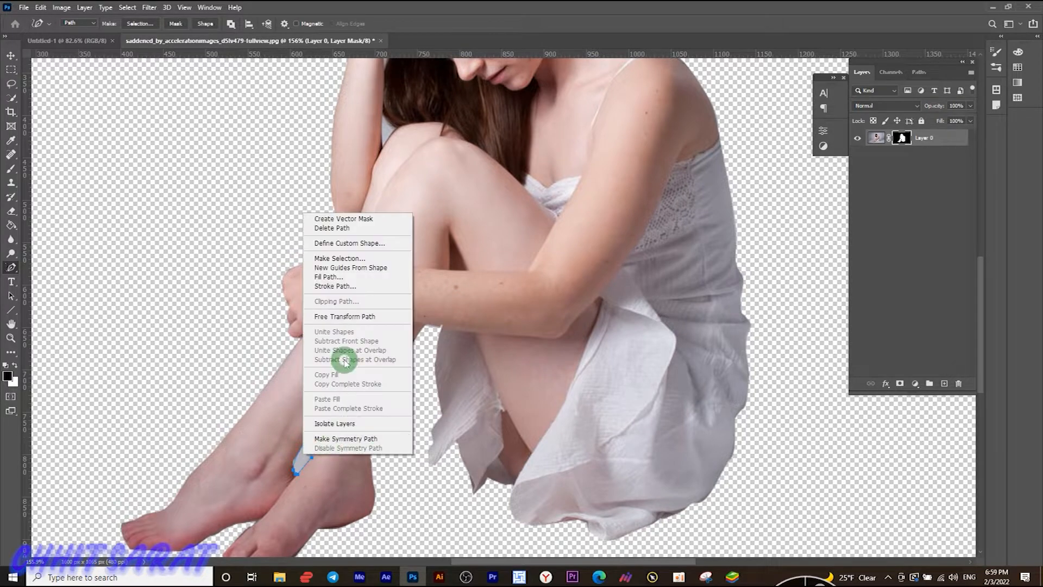
{"action": "left_click", "coordinate": [351, 438]}
{"action": "left_click", "coordinate": [402, 190]}
{"action": "right_click", "coordinate": [306, 458]}
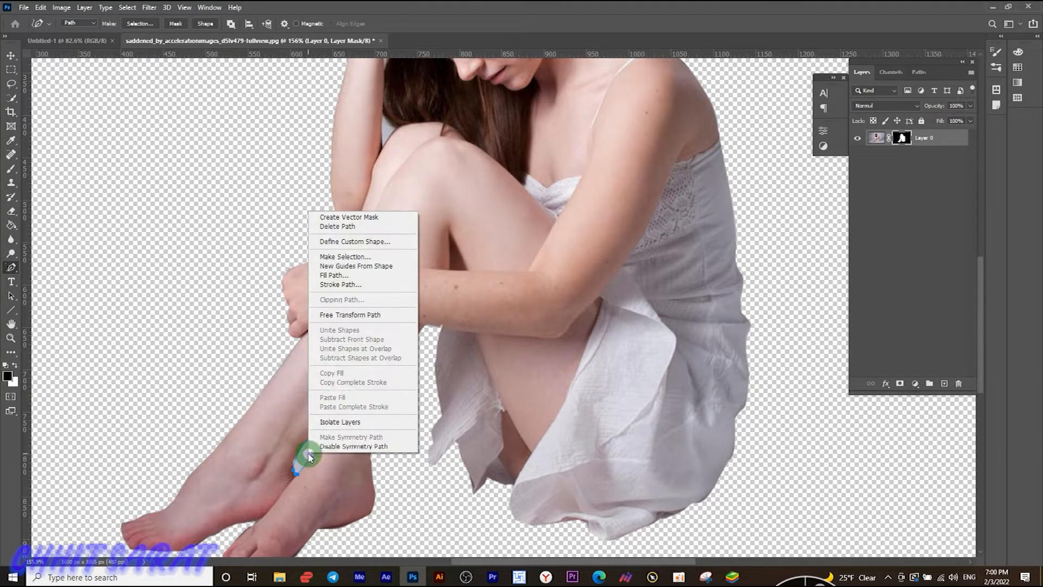
{"action": "left_click", "coordinate": [345, 257]}
{"action": "left_click", "coordinate": [578, 158]}
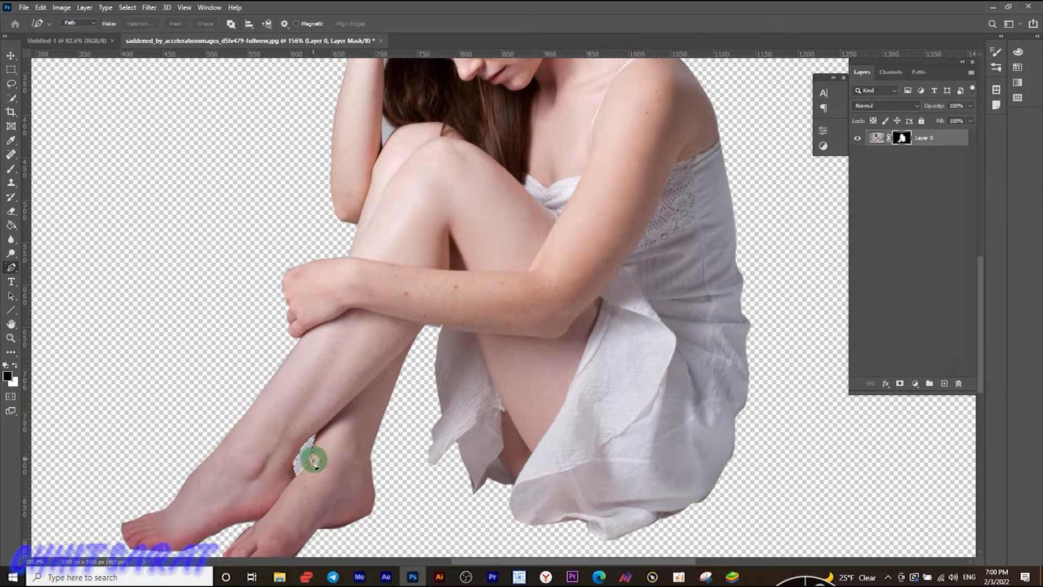
- Fill the ankle gap selection on Layer 0's mask to hide the background there, and deselect
{"action": "key", "text": "shift+F5"}
{"action": "left_click", "coordinate": [584, 157]}
{"action": "scroll", "coordinate": [555, 243], "scroll_direction": "down", "scroll_amount": 1}
{"action": "key", "text": "ctrl+d"}
- Trace the leftover background between the raised forearm, hair and knee with the Pen tool
{"action": "left_click_drag", "start_coordinate": [981, 304], "coordinate": [981, 253]}
{"action": "scroll", "coordinate": [368, 317], "scroll_direction": "up", "scroll_amount": 7}
{"action": "left_click_drag", "start_coordinate": [445, 317], "coordinate": [446, 314]}
{"action": "right_click", "coordinate": [17, 274]}
{"action": "left_click", "coordinate": [52, 265]}
{"action": "left_click", "coordinate": [451, 314]}
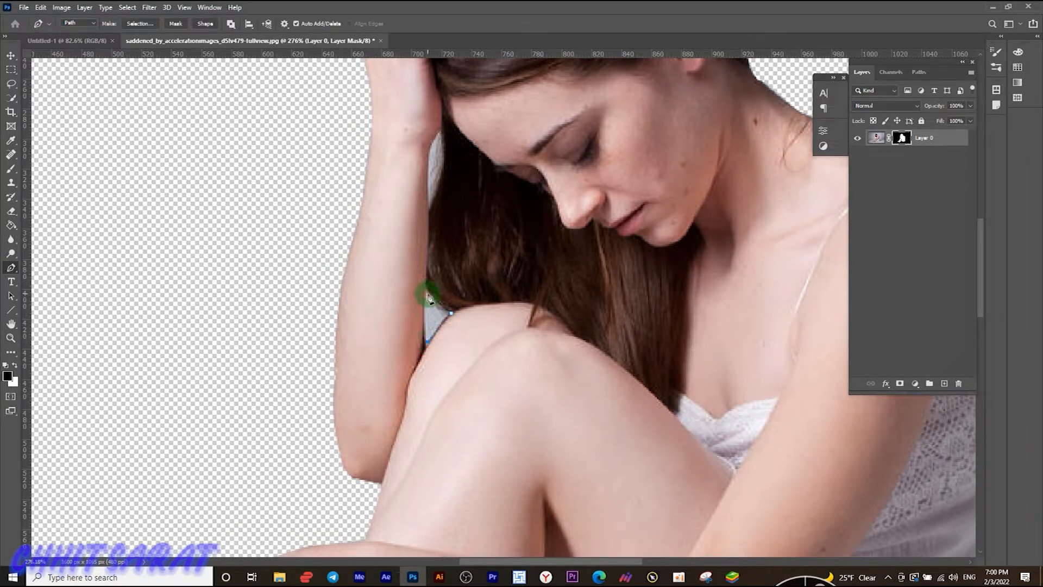
- Convert the path beside the knee into a selection and fill it on the layer mask
{"action": "right_click", "coordinate": [448, 320]}
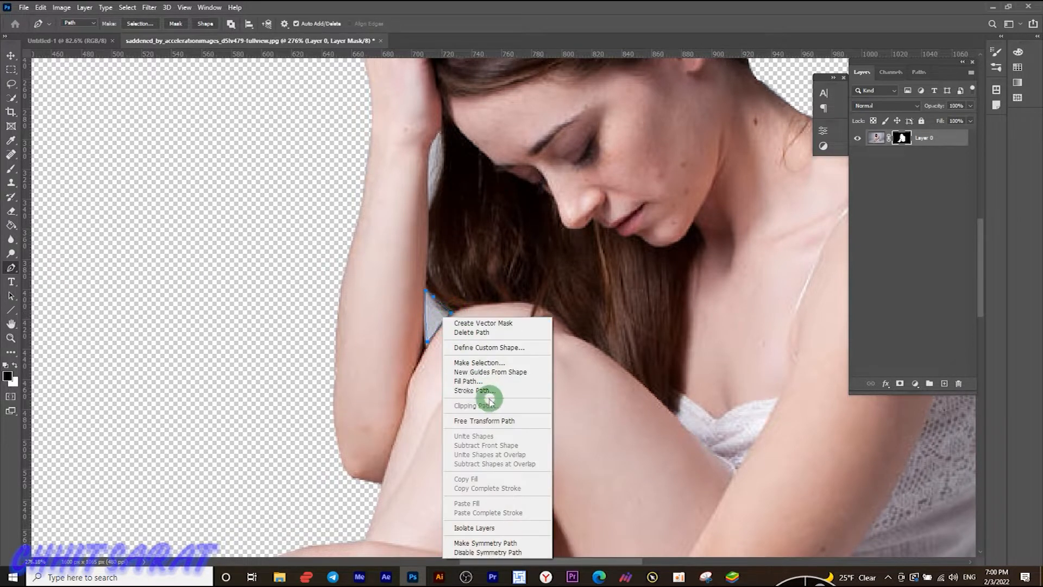
{"action": "left_click", "coordinate": [487, 362]}
{"action": "left_click", "coordinate": [579, 158]}
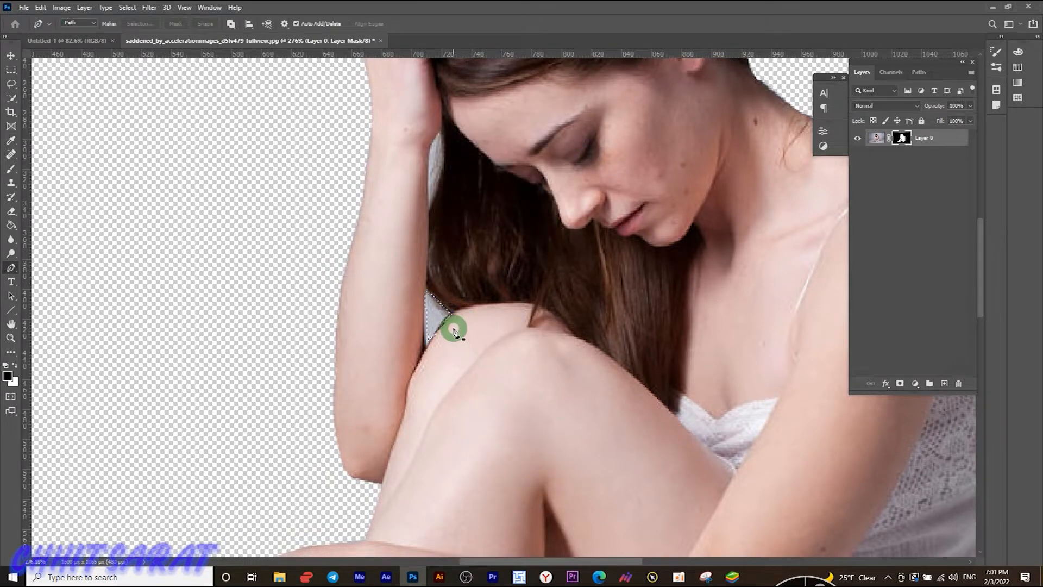
{"action": "key", "text": "shift+F5"}
{"action": "left_click", "coordinate": [587, 156]}
- Trace a closed Pen path around the narrow background gap between the raised wrist and the hair
{"action": "scroll", "coordinate": [566, 205], "scroll_direction": "up", "scroll_amount": 2}
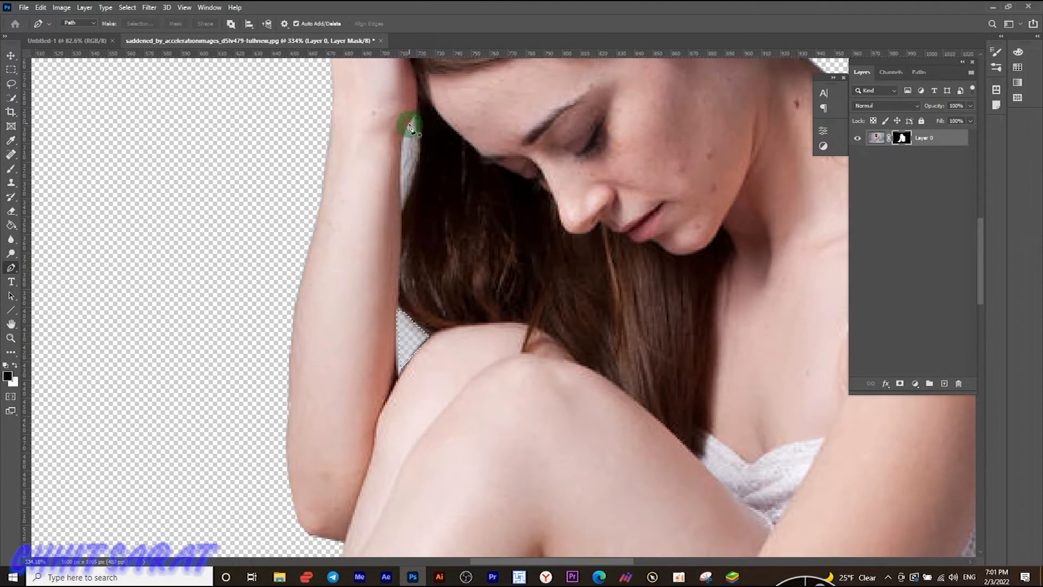
{"action": "left_click", "coordinate": [414, 117]}
{"action": "left_click", "coordinate": [420, 137]}
{"action": "left_click", "coordinate": [418, 154]}
{"action": "left_click", "coordinate": [417, 159]}
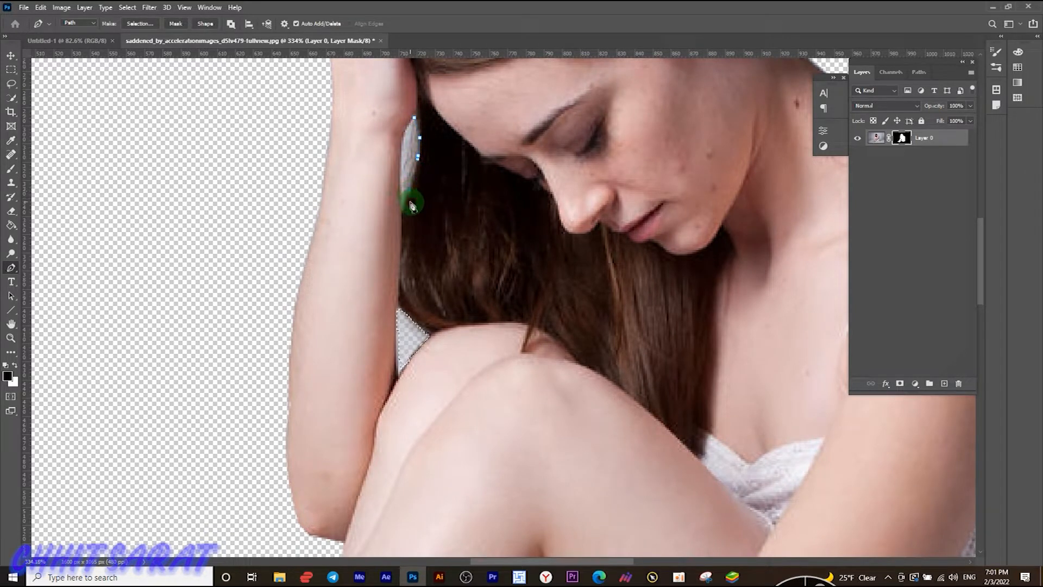
{"action": "left_click", "coordinate": [402, 208]}
{"action": "left_click", "coordinate": [400, 183]}
{"action": "left_click", "coordinate": [401, 158]}
{"action": "left_click", "coordinate": [401, 140]}
{"action": "left_click", "coordinate": [414, 117]}
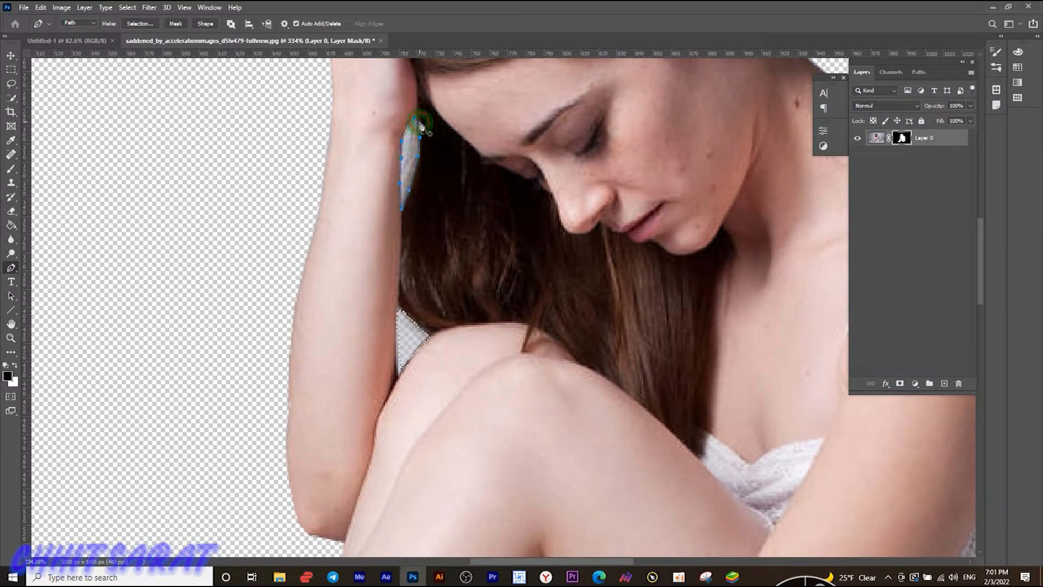
- Convert the path beside the wrist into a selection and fill it on the layer mask
{"action": "right_click", "coordinate": [415, 134]}
{"action": "left_click", "coordinate": [447, 181]}
{"action": "left_click", "coordinate": [574, 154]}
{"action": "right_click", "coordinate": [416, 151]}
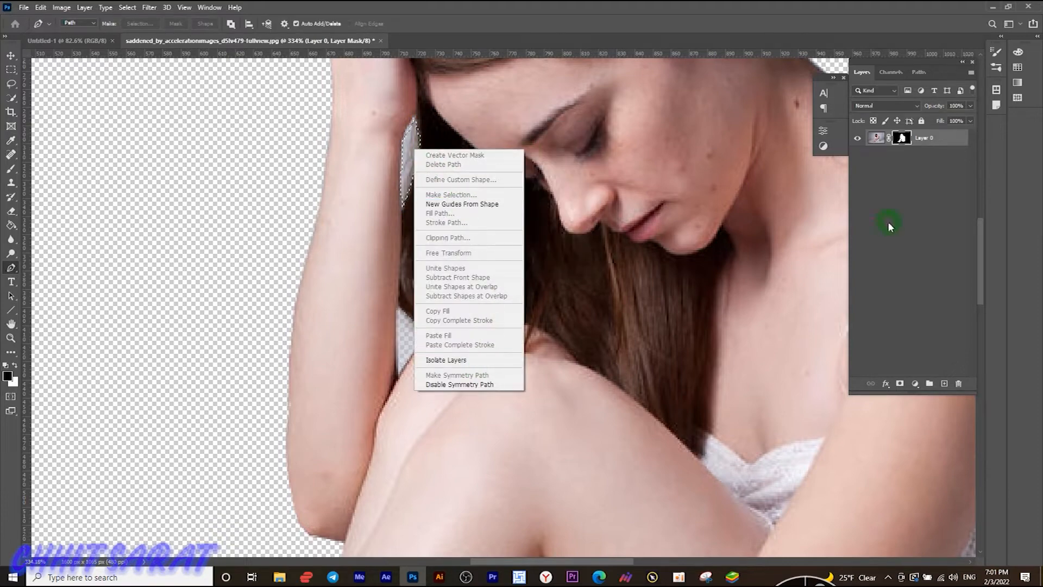
{"action": "left_click", "coordinate": [537, 218]}
{"action": "left_click", "coordinate": [582, 153]}
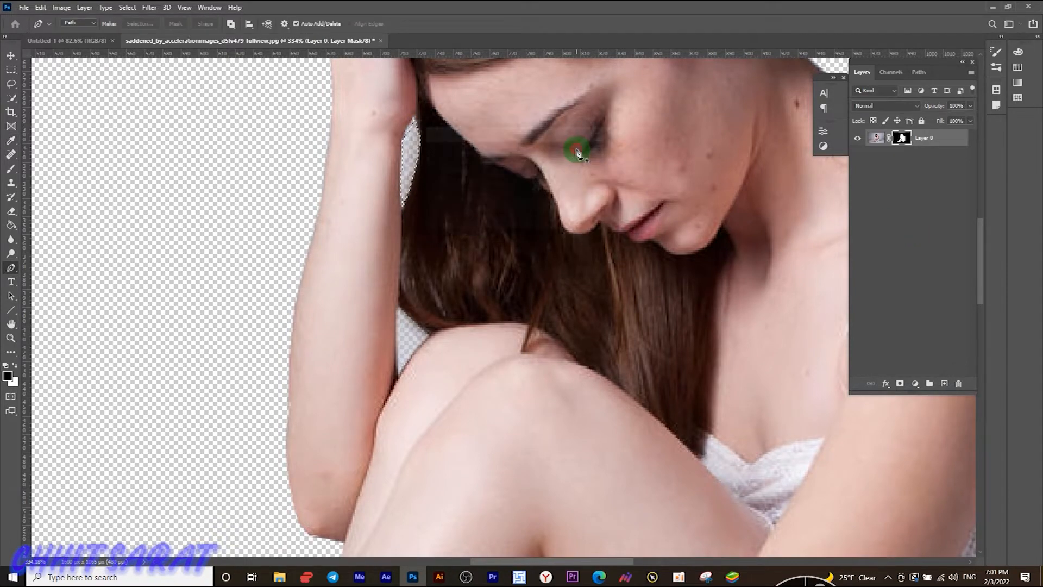
{"action": "scroll", "coordinate": [577, 263], "scroll_direction": "down", "scroll_amount": 8}
{"action": "scroll", "coordinate": [504, 328], "scroll_direction": "up", "scroll_amount": 1}
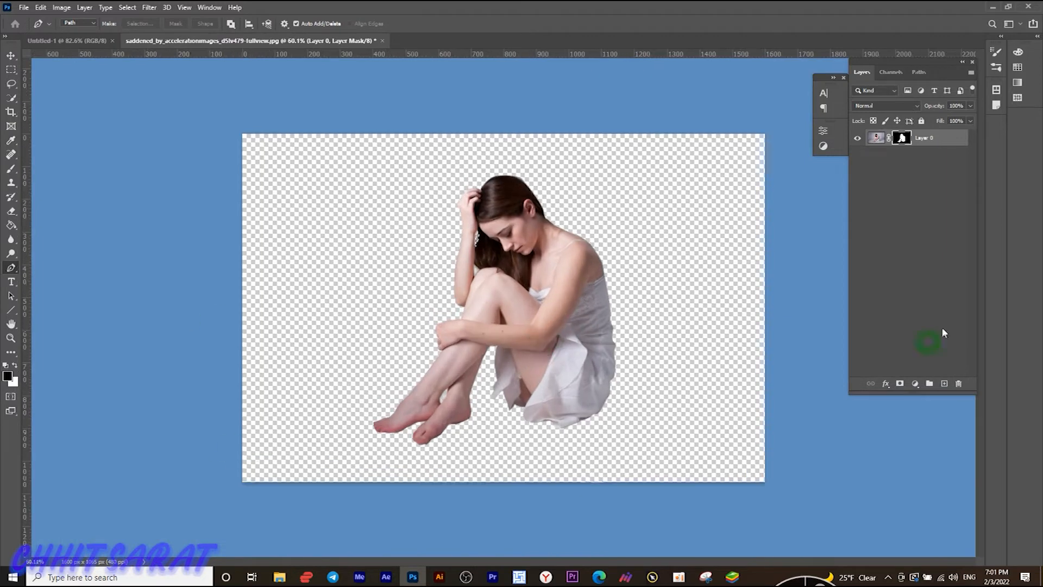
- Open the milky-way-2695569_960_720 image alongside the blank Untitled-1 document
{"action": "right_click", "coordinate": [922, 144]}
{"action": "left_click", "coordinate": [880, 256]}
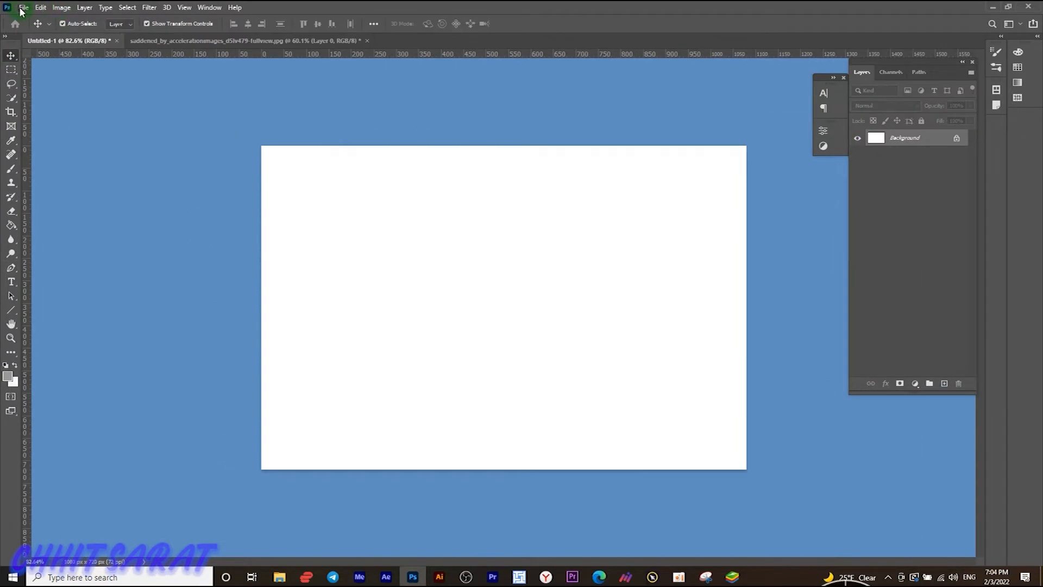
{"action": "left_click", "coordinate": [21, 11]}
{"action": "left_click", "coordinate": [42, 32]}
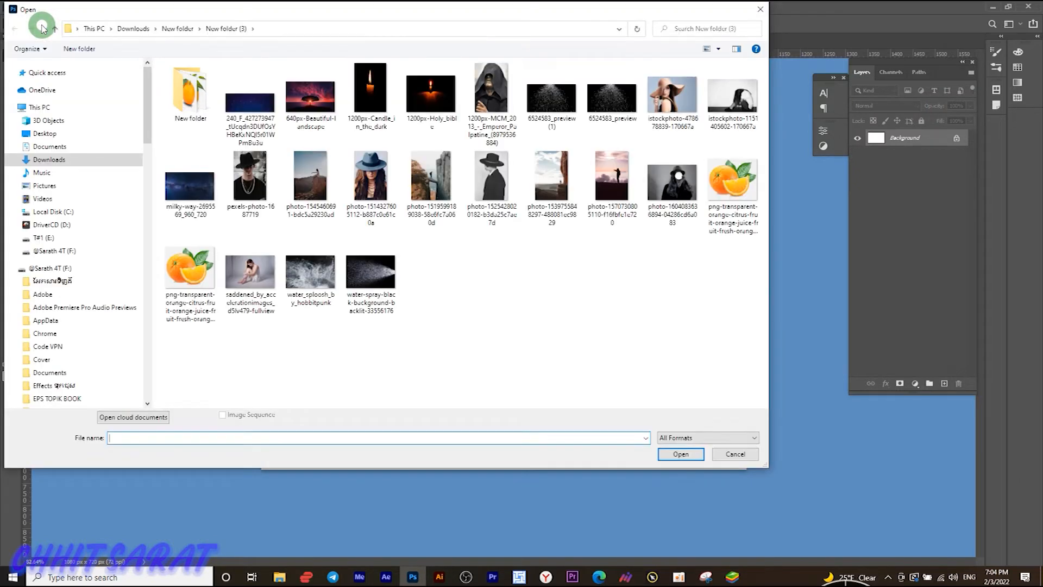
{"action": "left_click", "coordinate": [192, 192]}
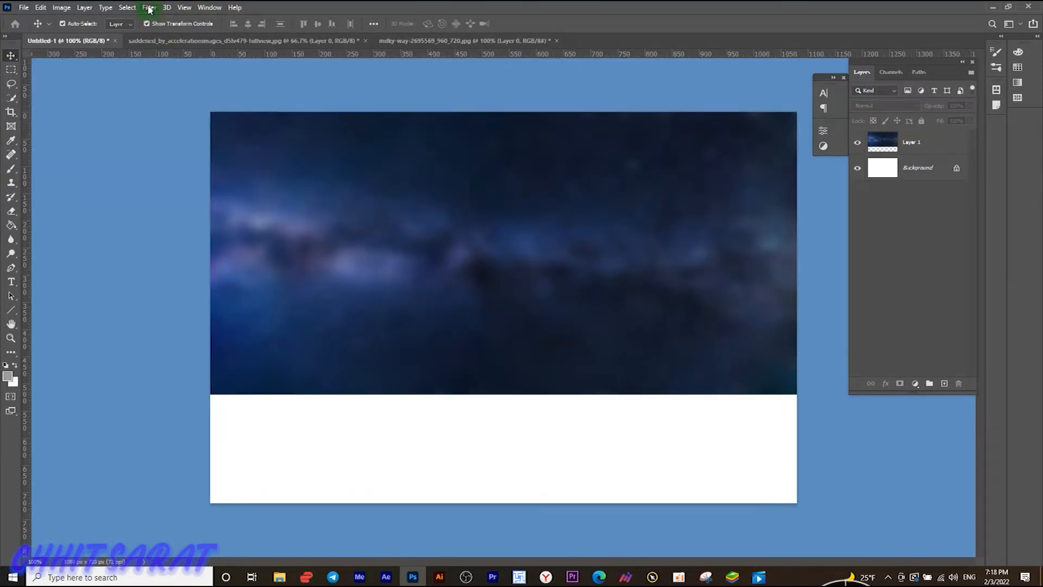
- Apply a Gaussian Blur with a radius of 20 pixels to the milky-way layer
{"action": "left_click", "coordinate": [149, 7]}
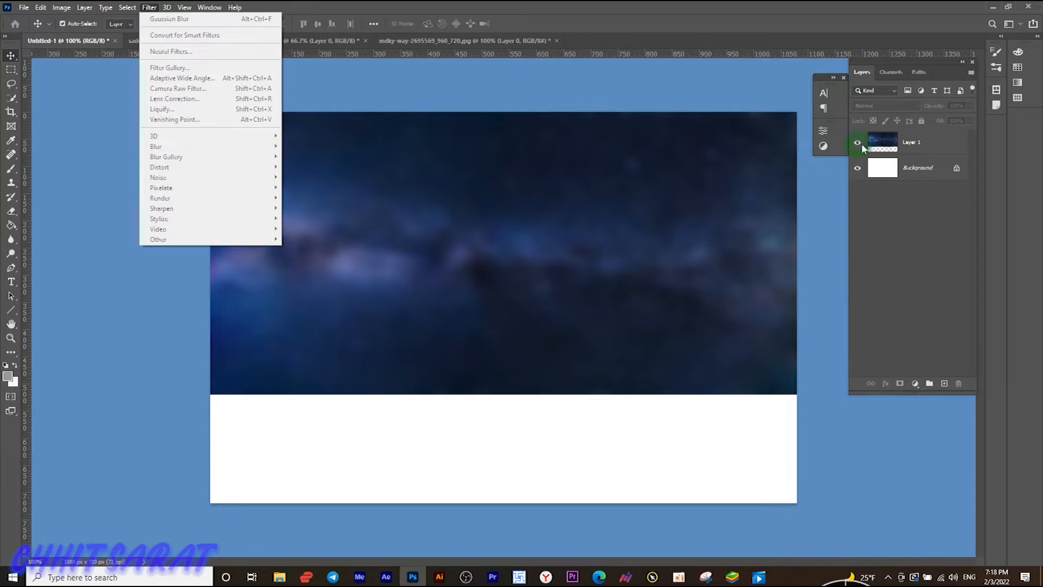
{"action": "left_click", "coordinate": [913, 142]}
{"action": "left_click", "coordinate": [149, 7]}
{"action": "mouse_move", "coordinate": [275, 147]}
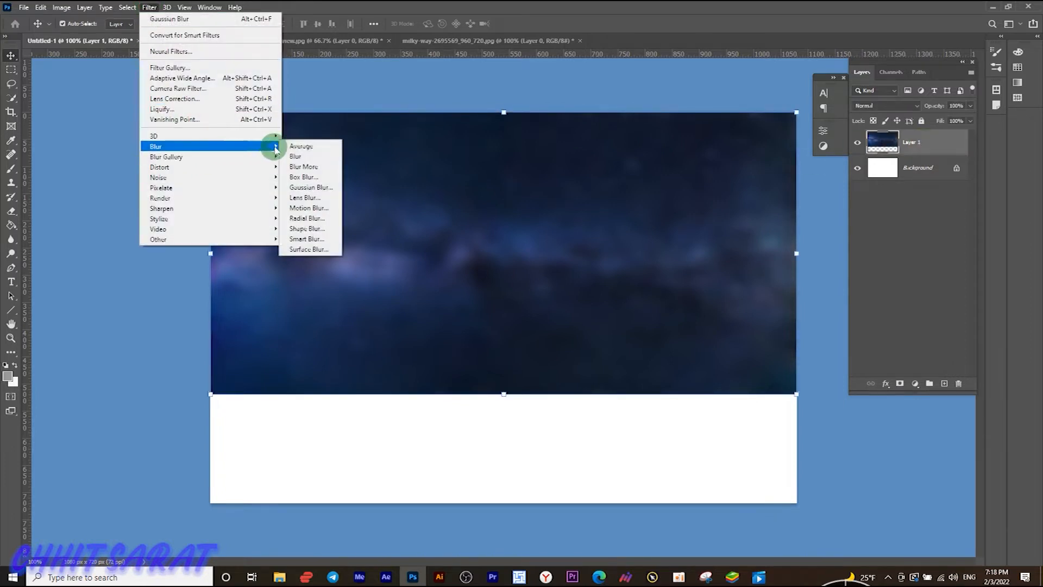
{"action": "left_click", "coordinate": [320, 187]}
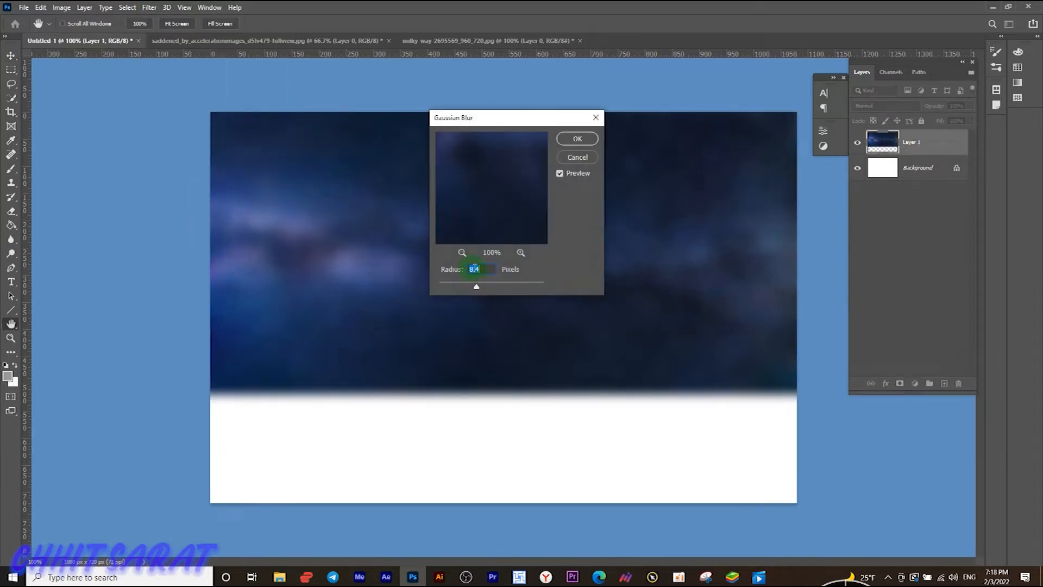
{"action": "left_click_drag", "start_coordinate": [475, 286], "coordinate": [495, 295]}
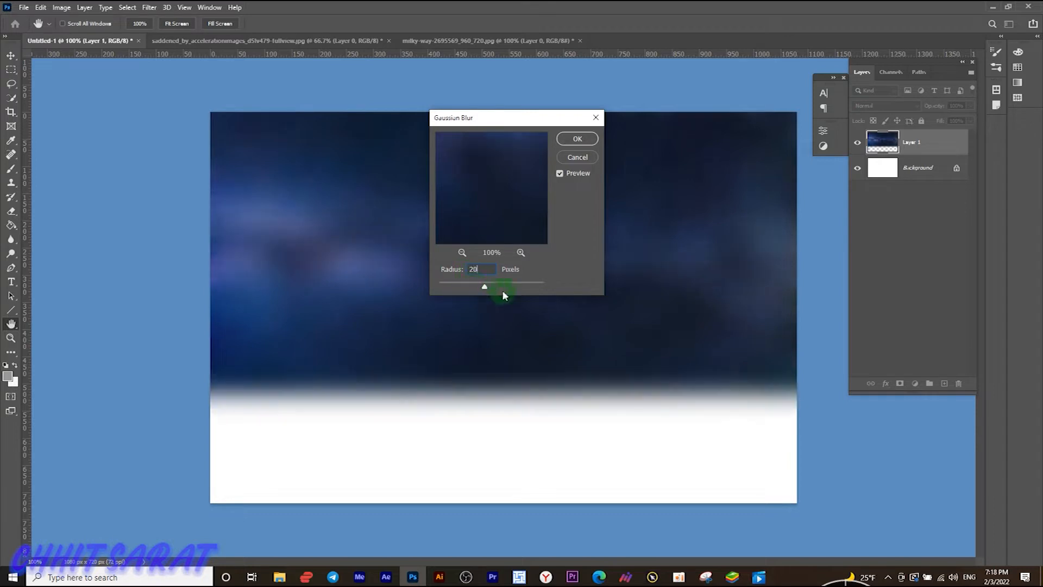
{"action": "left_click", "coordinate": [578, 139]}
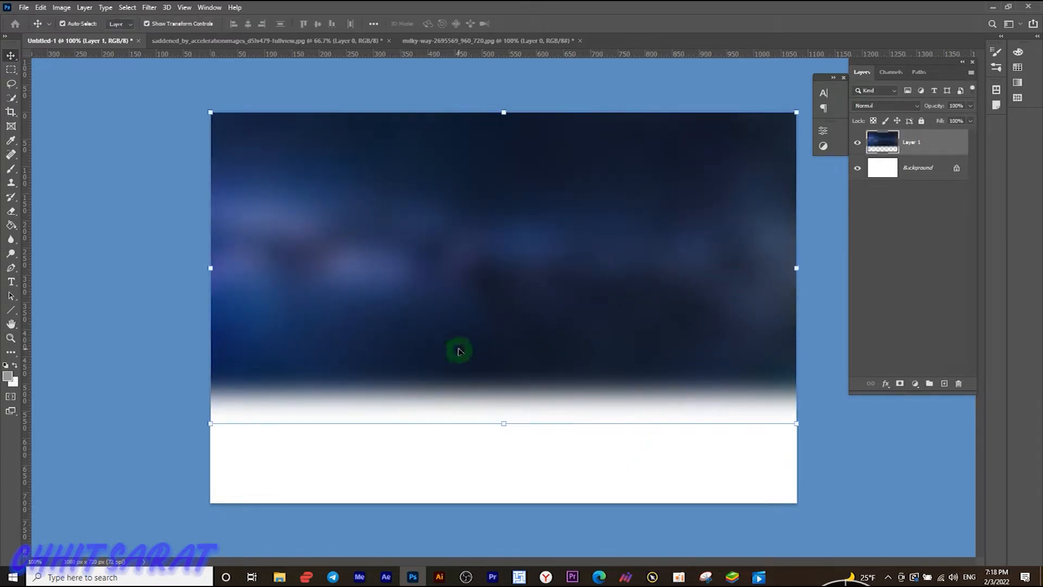
- Squash the blurred milky-way layer to about 88% of its height, keeping its upper edge in place
{"action": "scroll", "coordinate": [459, 352], "scroll_direction": "down", "scroll_amount": 3}
{"action": "scroll", "coordinate": [459, 348], "scroll_direction": "up", "scroll_amount": 1}
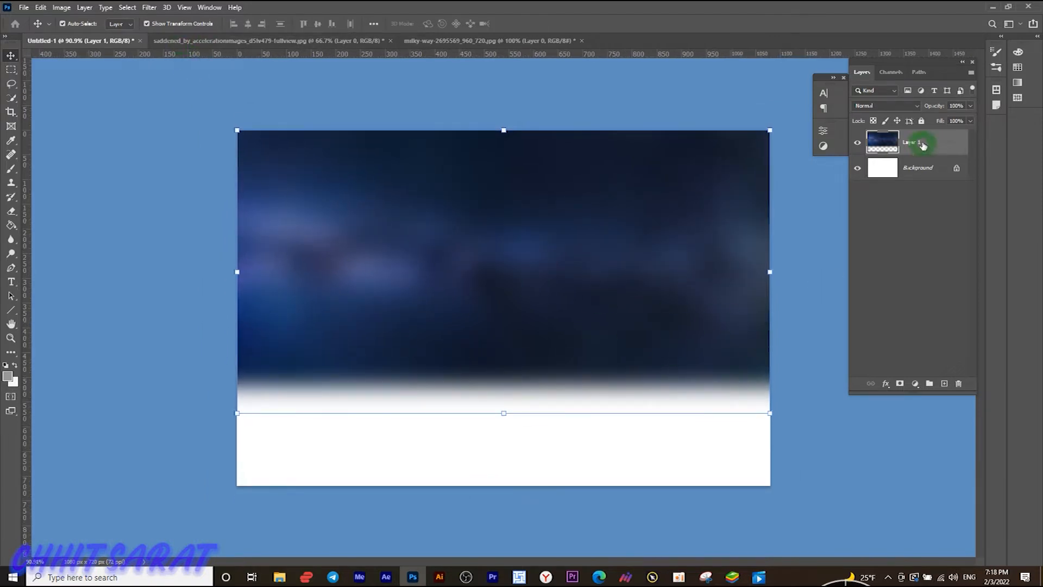
{"action": "left_click_drag", "start_coordinate": [503, 413], "coordinate": [497, 378]}
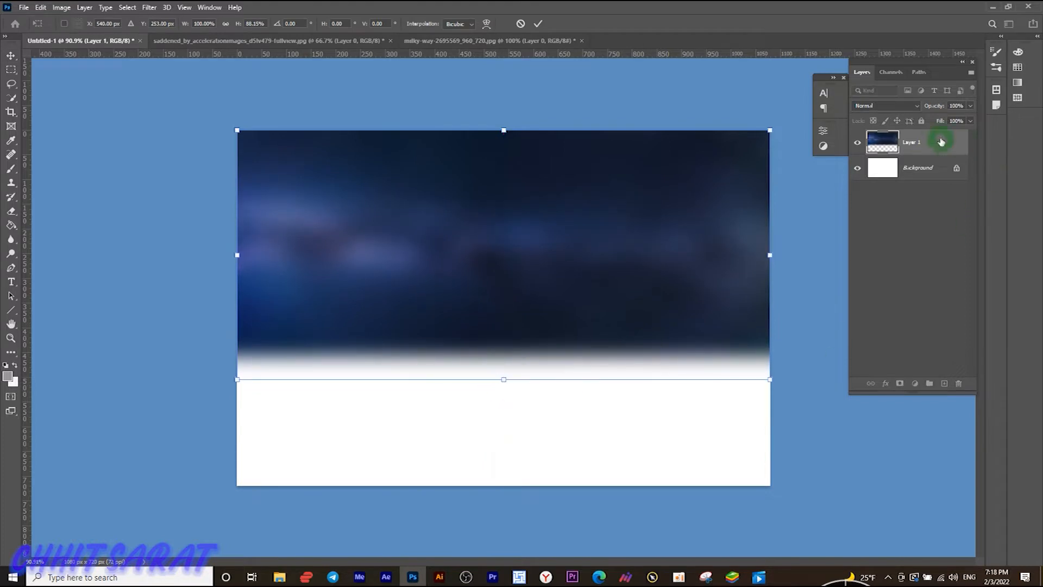
- Duplicate the milky-way layer and move the copy down over the white lower part of the canvas
{"action": "right_click", "coordinate": [928, 141]}
{"action": "left_click", "coordinate": [796, 164]}
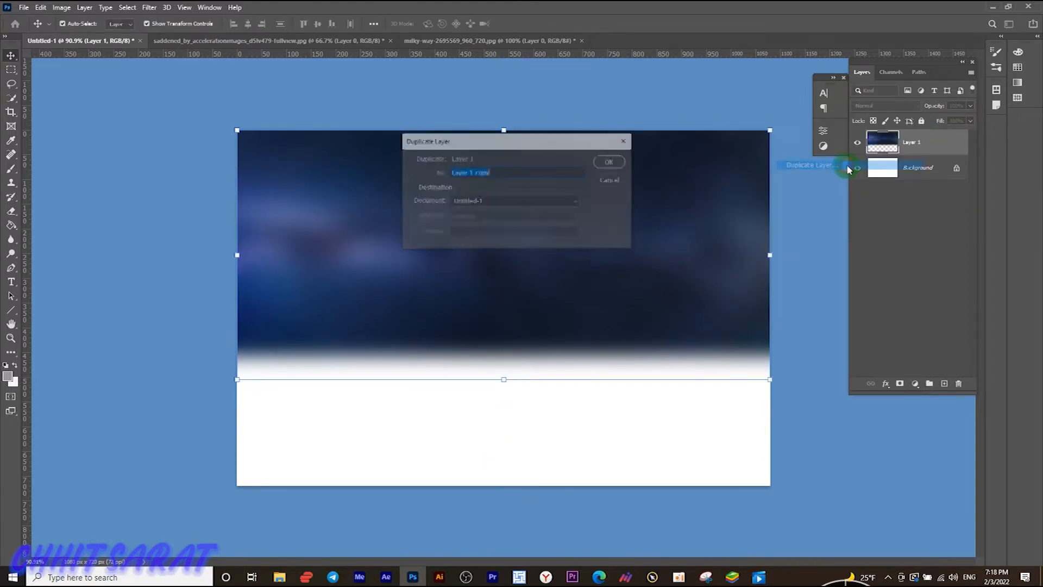
{"action": "left_click", "coordinate": [608, 162]}
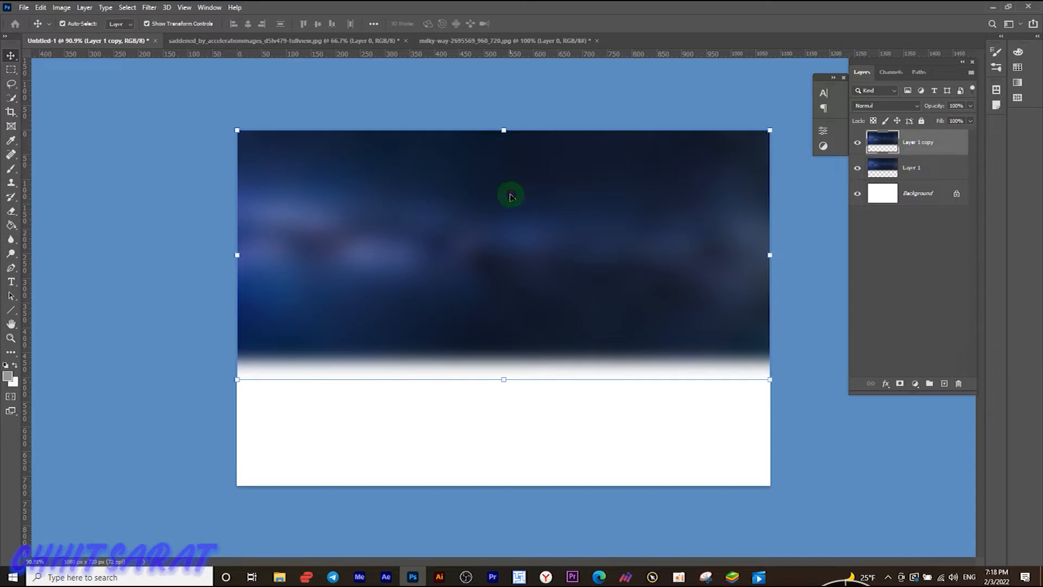
{"action": "left_click_drag", "start_coordinate": [509, 202], "coordinate": [523, 430]}
{"action": "left_click", "coordinate": [755, 238]}
- Distort the lower milky-way copy into a floor by spreading its bottom corners far outward and reducing its height to about 367 px
{"action": "left_click", "coordinate": [940, 144]}
{"action": "scroll", "coordinate": [533, 419], "scroll_direction": "down", "scroll_amount": 3}
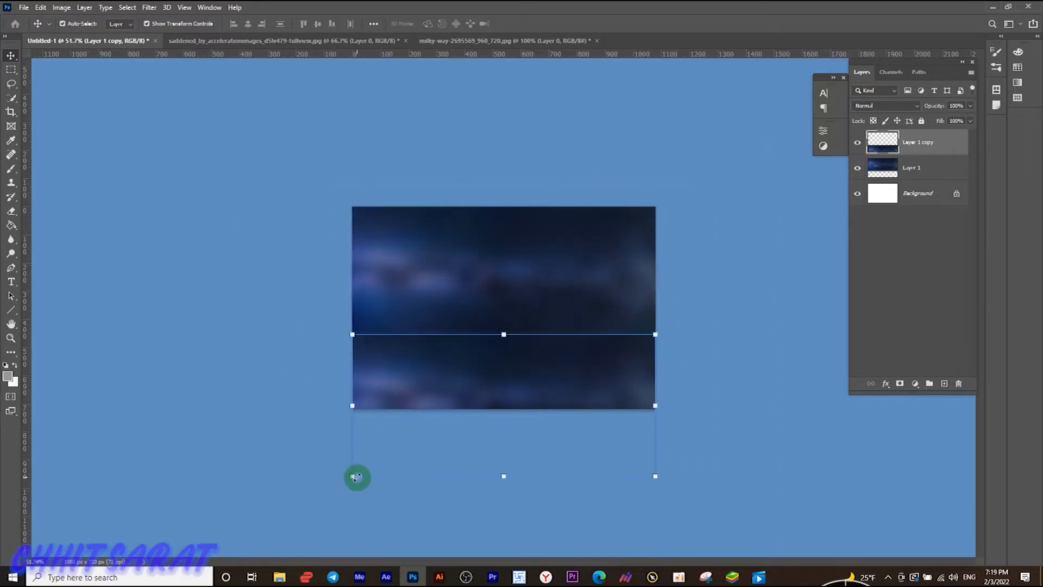
{"action": "left_click_drag", "start_coordinate": [353, 477], "coordinate": [184, 482]}
{"action": "left_click_drag", "start_coordinate": [655, 478], "coordinate": [965, 472]}
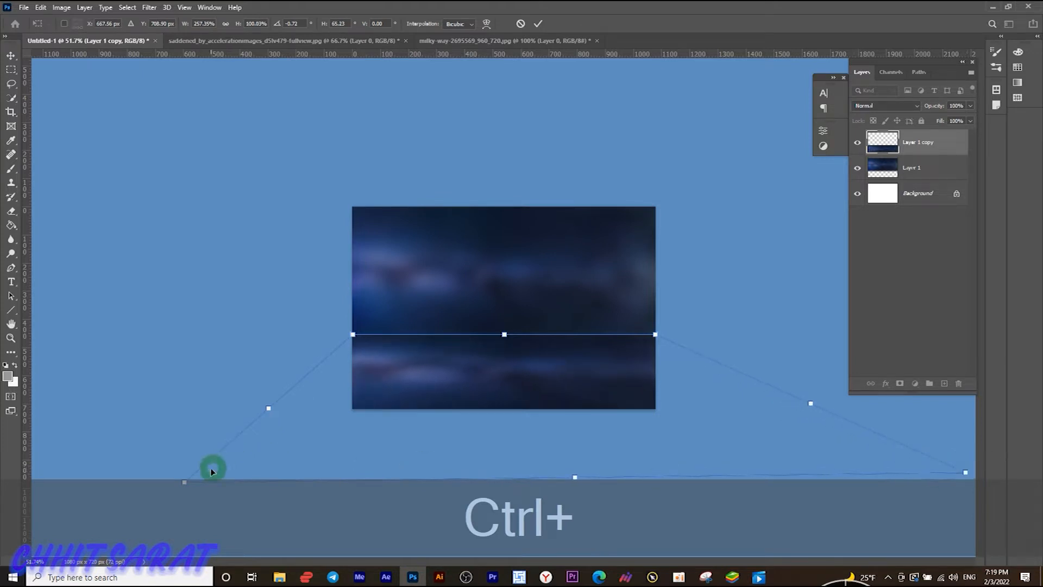
{"action": "left_click_drag", "start_coordinate": [186, 484], "coordinate": [116, 482]}
{"action": "left_click_drag", "start_coordinate": [533, 477], "coordinate": [542, 435]}
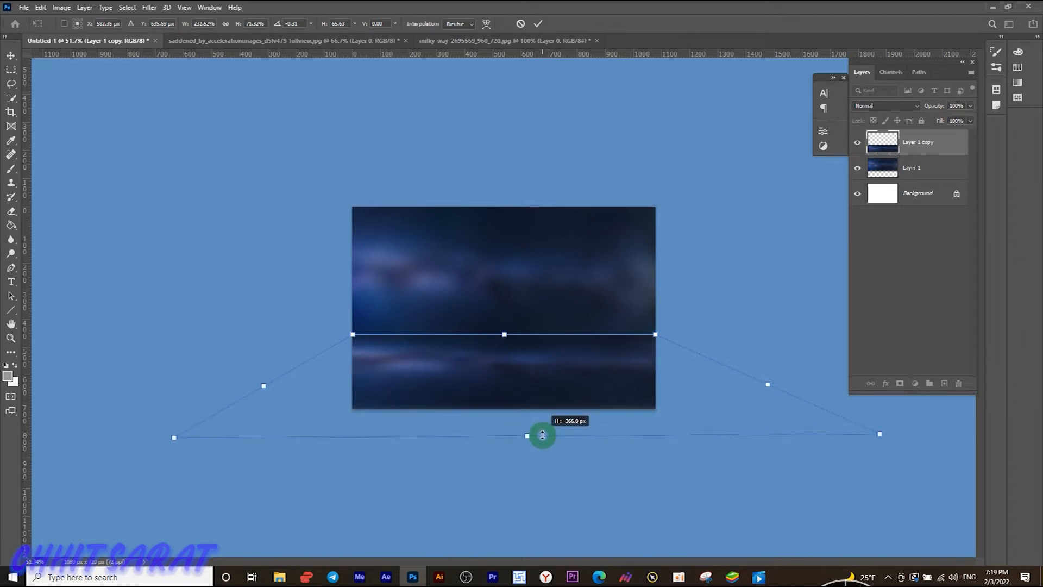
{"action": "key", "text": "Return"}
{"action": "key", "text": "ctrl+minus"}
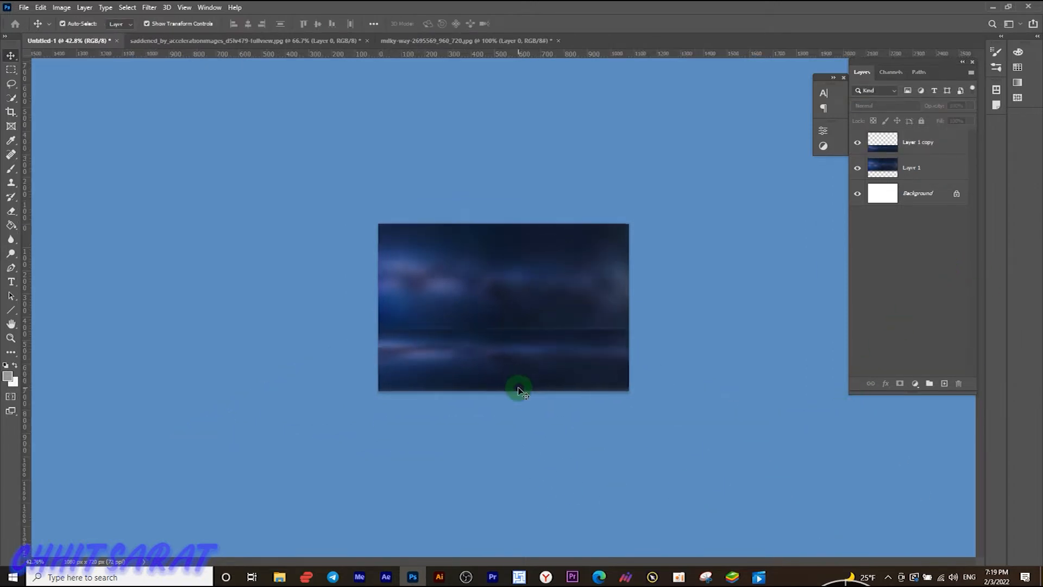
- Merge the milky-way layer and its distorted floor copy into one layer
{"action": "scroll", "coordinate": [518, 387], "scroll_direction": "up", "scroll_amount": 10}
{"action": "scroll", "coordinate": [517, 390], "scroll_direction": "down", "scroll_amount": 3}
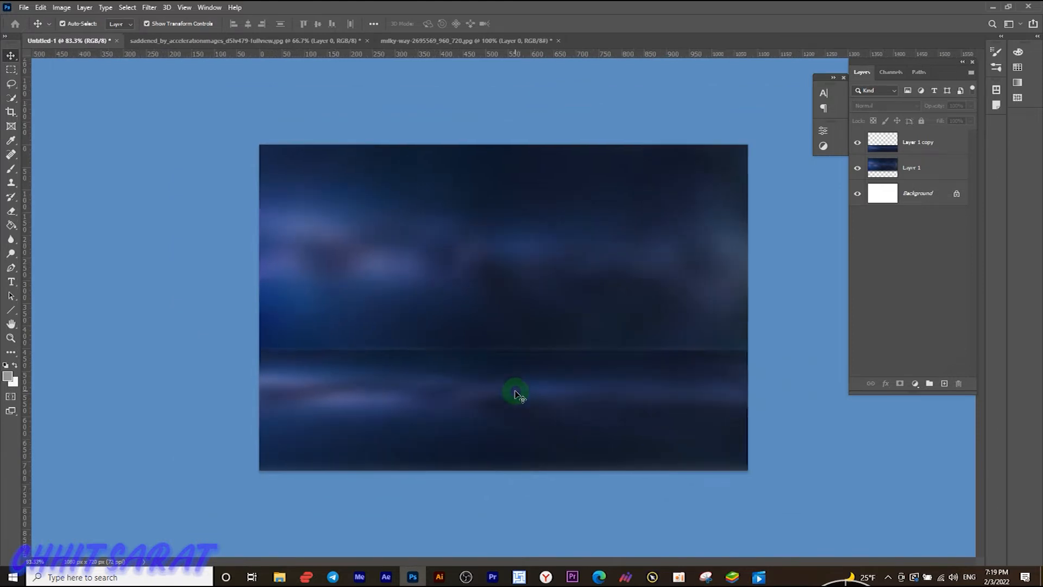
{"action": "left_click", "coordinate": [935, 171]}
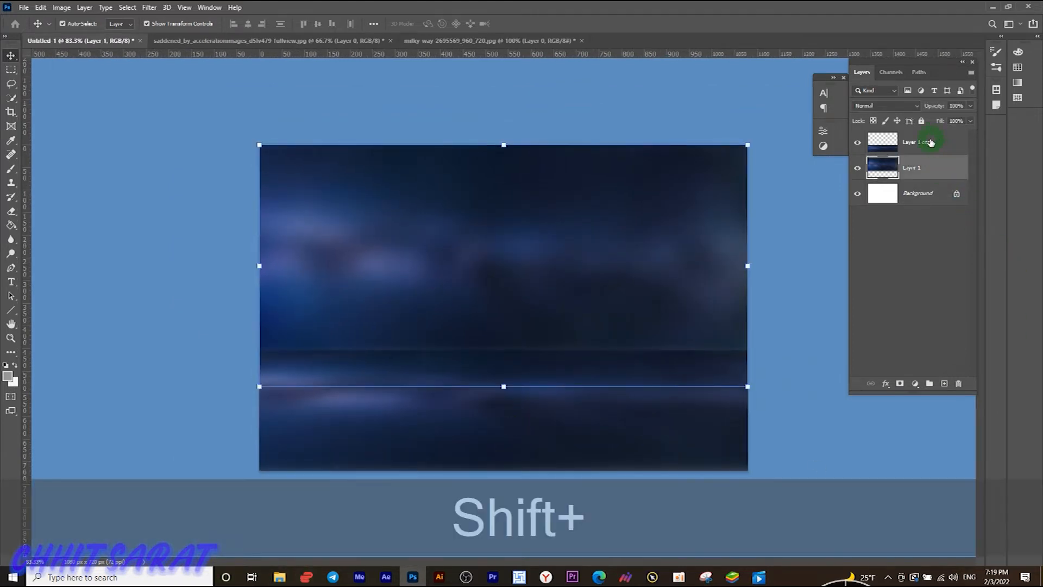
{"action": "left_click", "coordinate": [929, 142], "text": "shift"}
{"action": "right_click", "coordinate": [928, 142]}
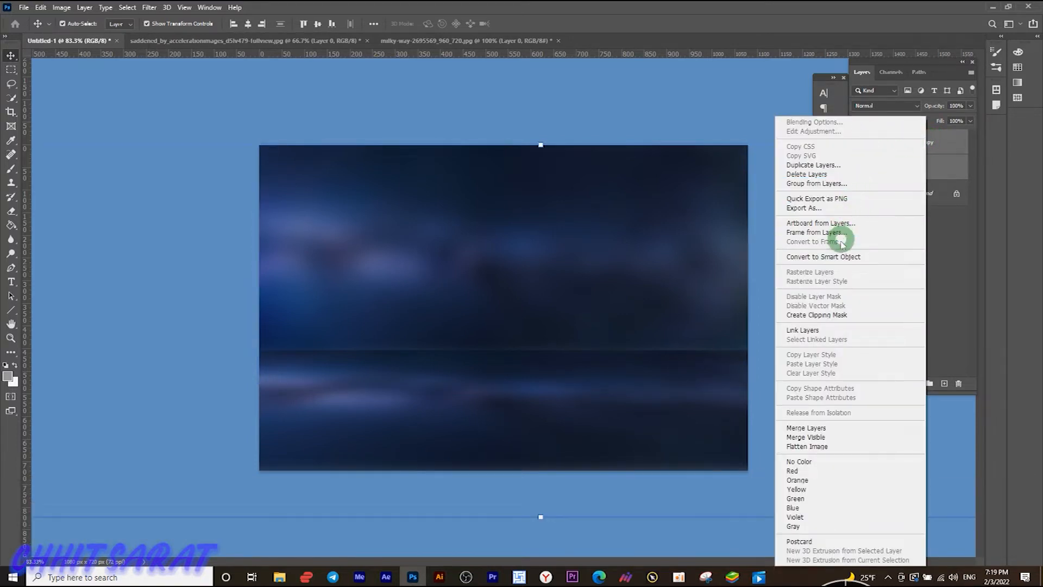
{"action": "left_click", "coordinate": [843, 431]}
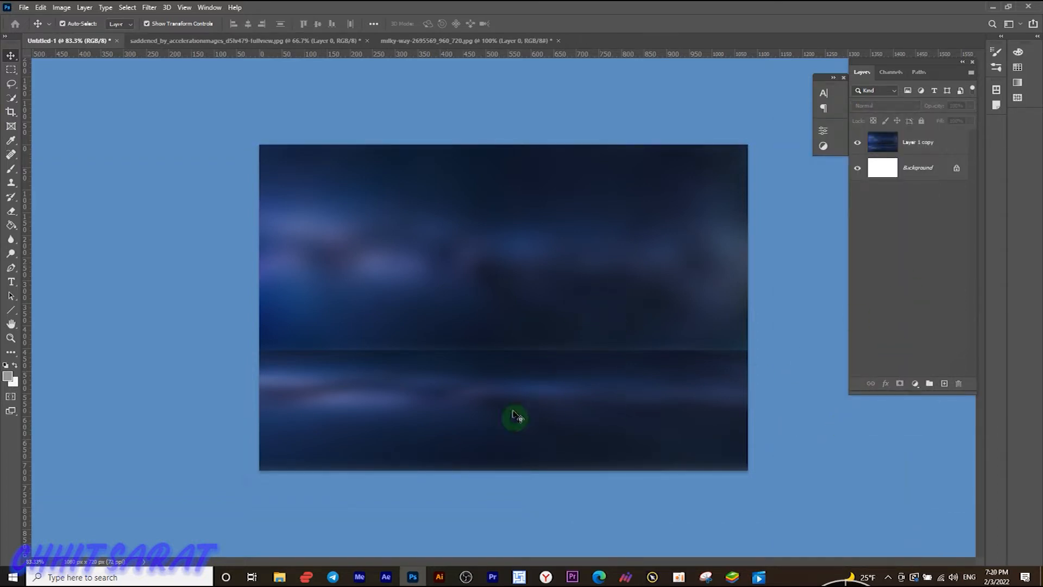
- Bring the woman cutout into Untitled-1 and scale it to about 84% width and 72% height near the canvas centre
{"action": "left_click", "coordinate": [317, 44]}
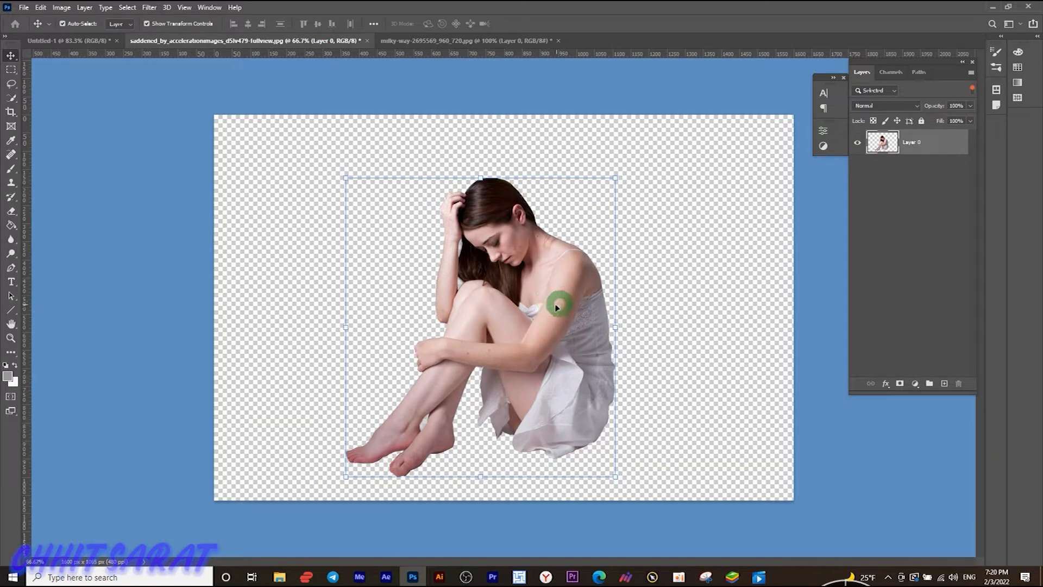
{"action": "left_click_drag", "start_coordinate": [540, 302], "coordinate": [517, 310]}
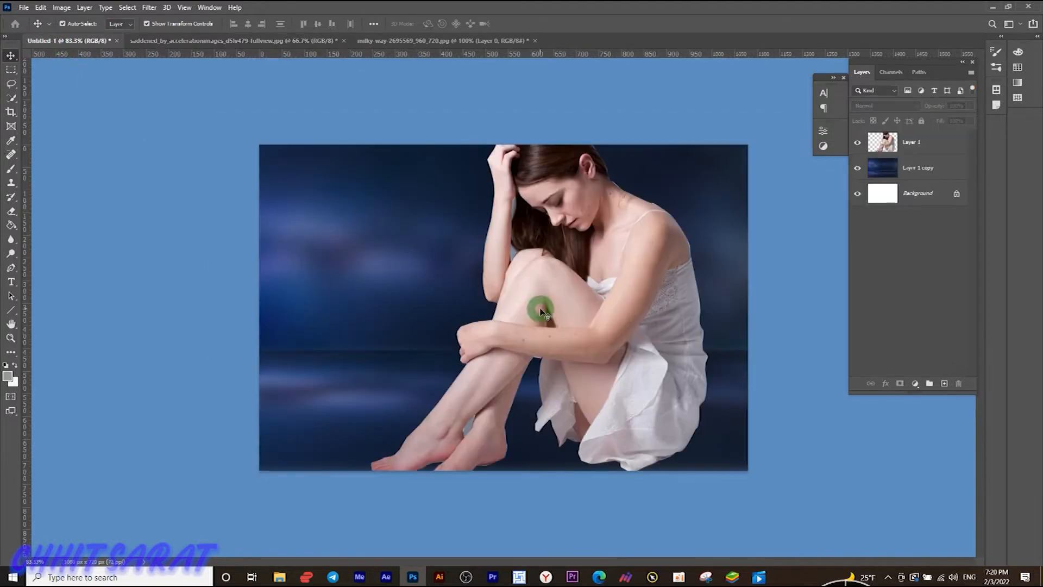
{"action": "left_click", "coordinate": [928, 149]}
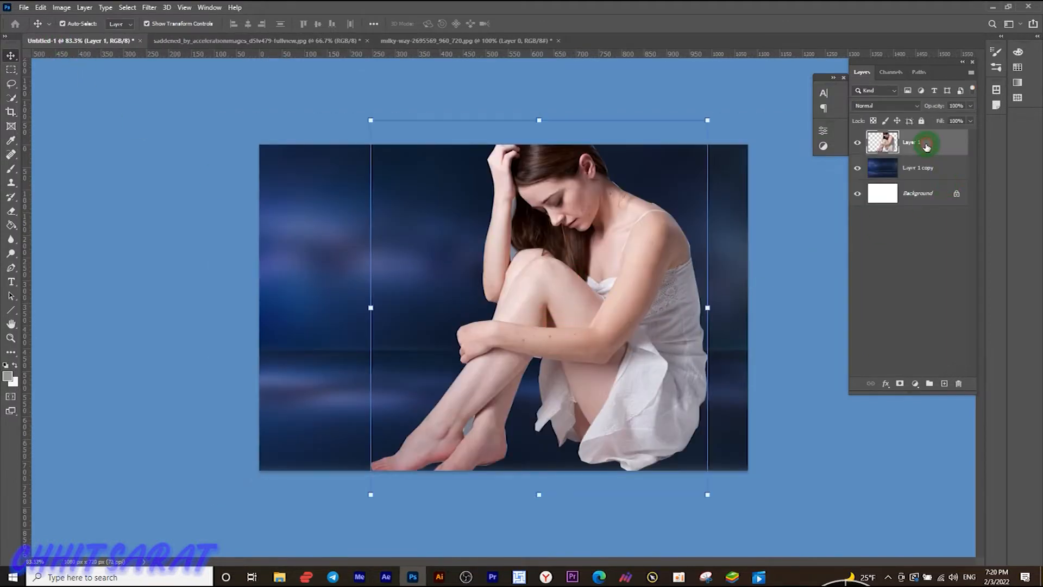
{"action": "left_click_drag", "start_coordinate": [368, 120], "coordinate": [426, 226]}
{"action": "left_click_drag", "start_coordinate": [619, 367], "coordinate": [577, 344]}
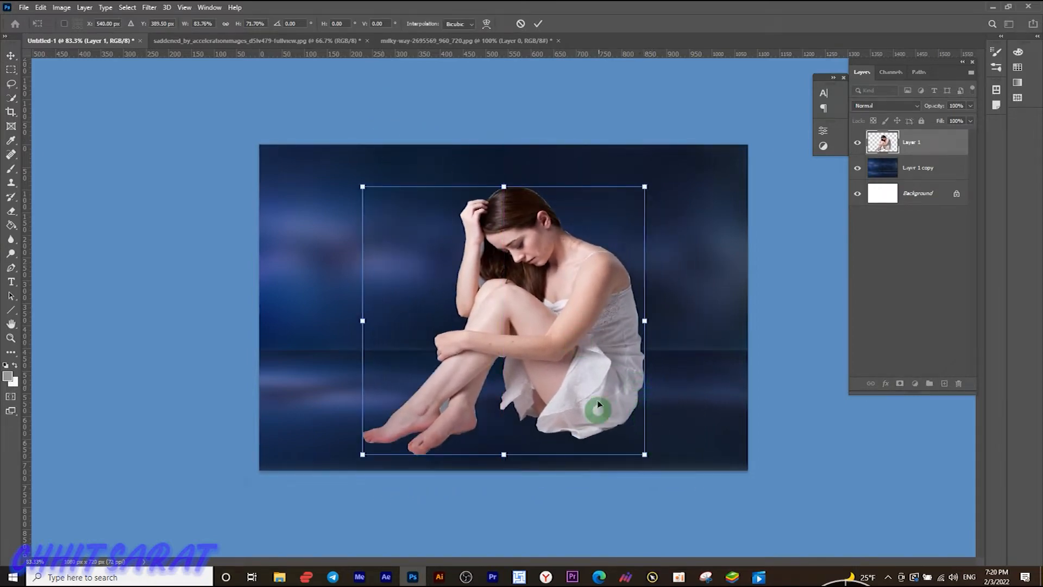
{"action": "left_click_drag", "start_coordinate": [575, 369], "coordinate": [560, 368]}
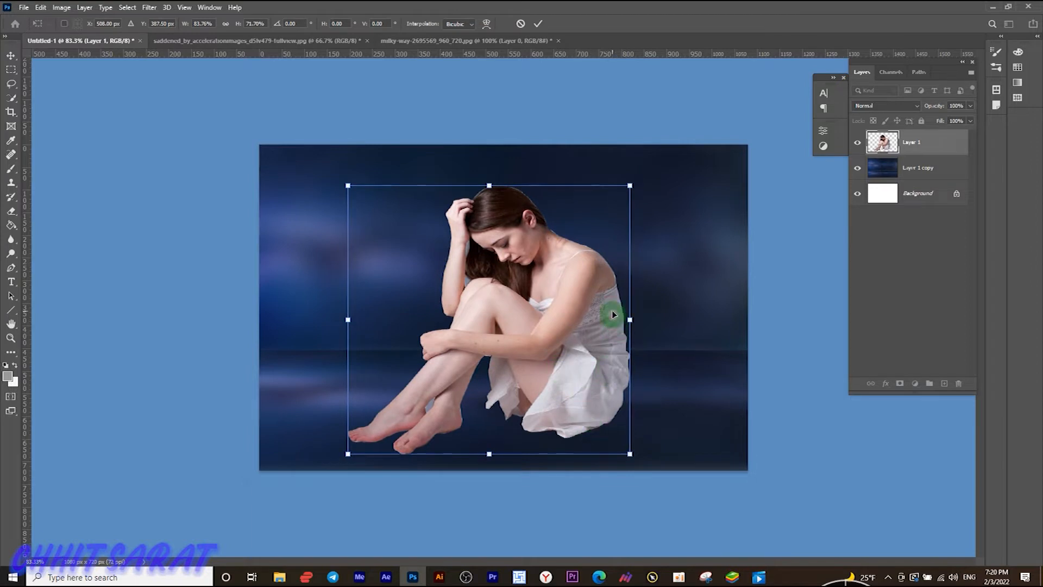
{"action": "mouse_move", "coordinate": [559, 331]}
{"action": "left_mouse_down"}
{"action": "mouse_move", "coordinate": [536, 367]}
{"action": "mouse_move", "coordinate": [496, 366]}
{"action": "mouse_move", "coordinate": [482, 337]}
{"action": "mouse_move", "coordinate": [550, 328]}
{"action": "left_mouse_up"}
- Flip the woman layer horizontally and shift it toward the right side of the canvas
{"action": "key", "text": "ctrl+plus"}
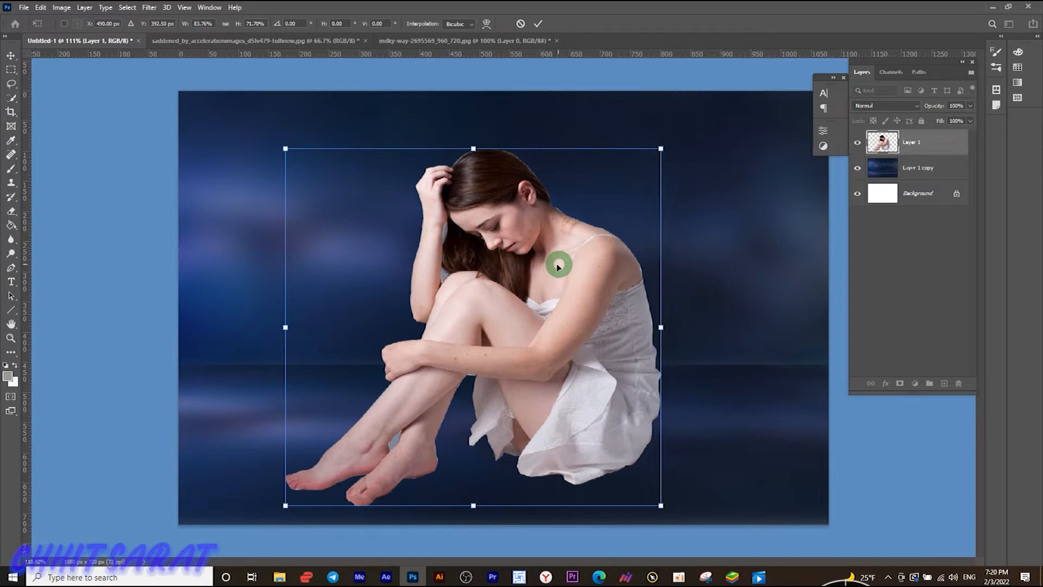
{"action": "right_click", "coordinate": [510, 263]}
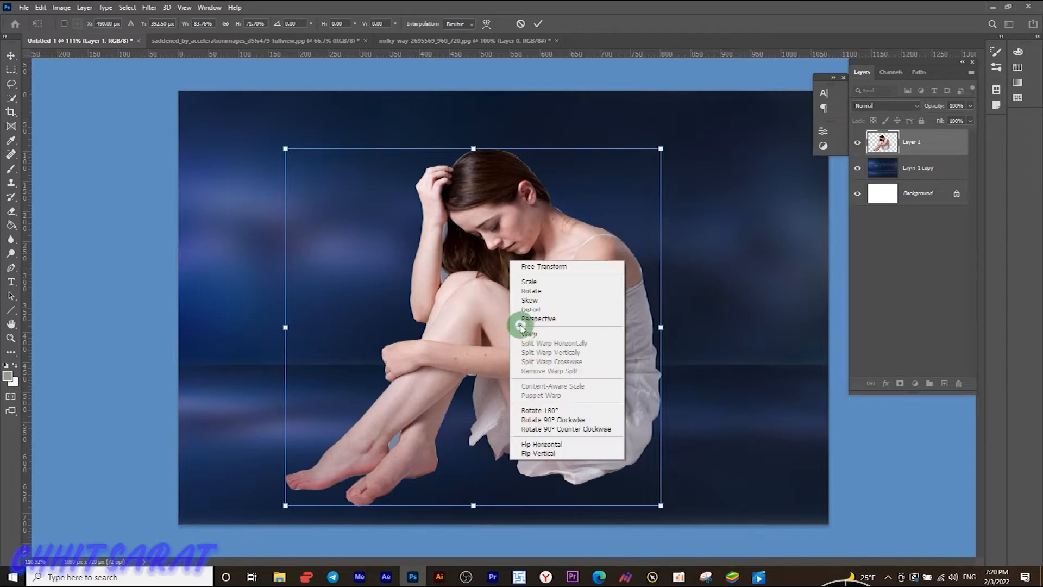
{"action": "left_click", "coordinate": [535, 440]}
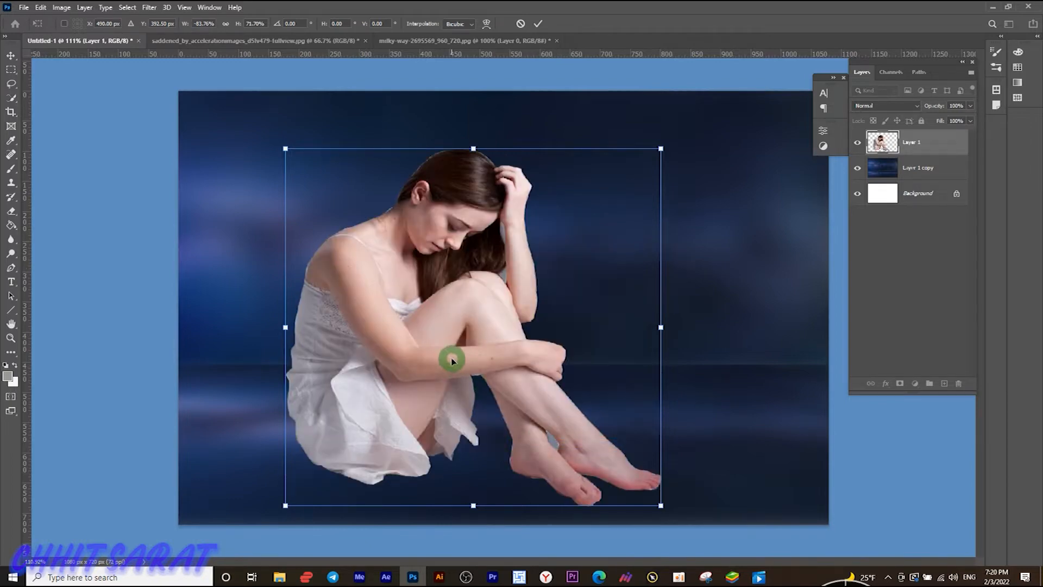
{"action": "left_click_drag", "start_coordinate": [450, 357], "coordinate": [493, 360]}
{"action": "scroll", "coordinate": [495, 363], "scroll_direction": "down", "scroll_amount": 3}
{"action": "scroll", "coordinate": [498, 364], "scroll_direction": "down", "scroll_amount": 1}
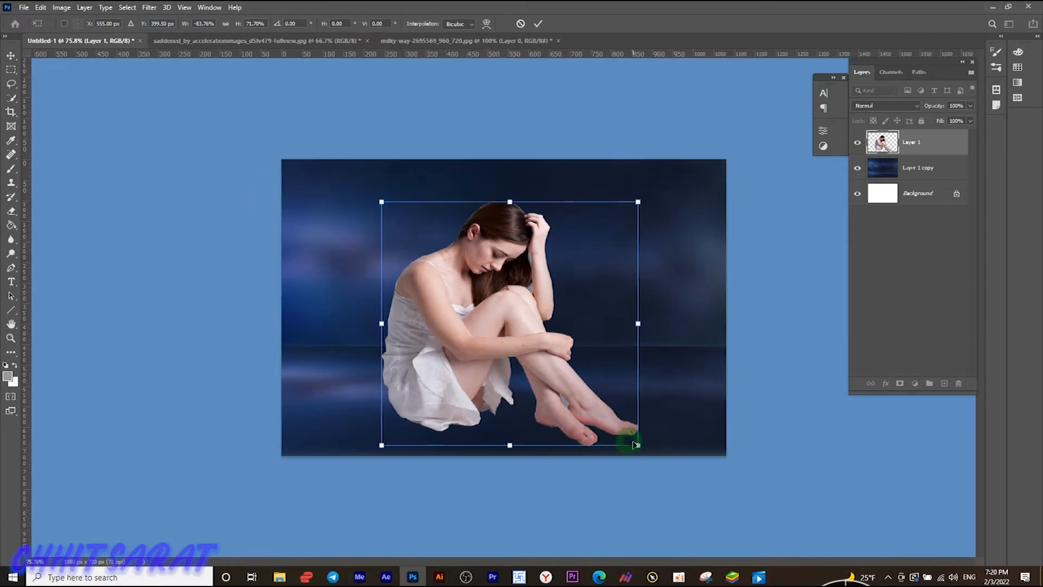
{"action": "left_click_drag", "start_coordinate": [508, 349], "coordinate": [537, 338]}
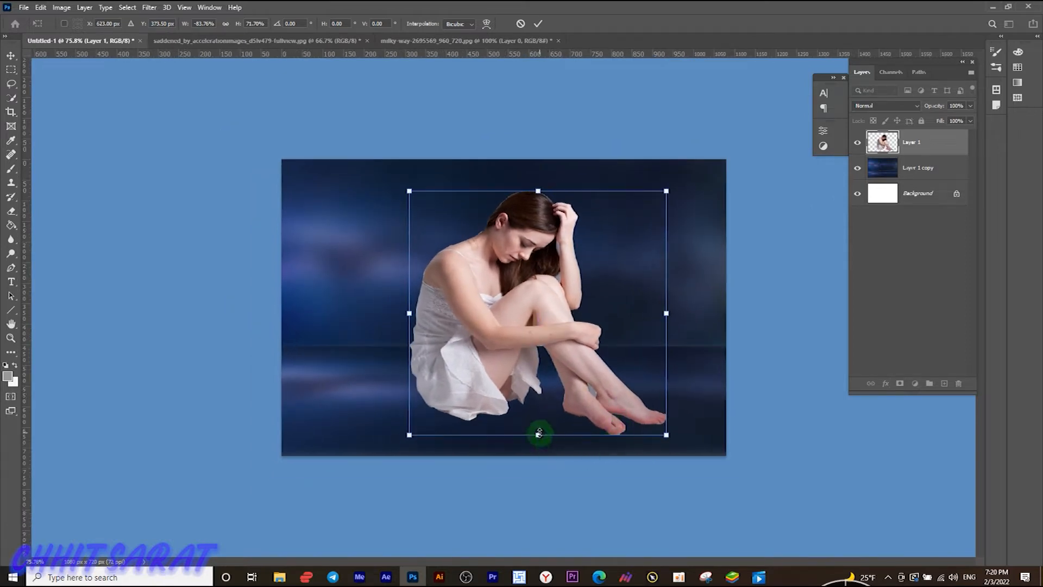
- Shrink the woman layer to about 67% height and 72% width and reposition her over the floor's horizon line
{"action": "left_click_drag", "start_coordinate": [538, 434], "coordinate": [536, 418]}
{"action": "scroll", "coordinate": [532, 404], "scroll_direction": "up", "scroll_amount": 4}
{"action": "scroll", "coordinate": [527, 396], "scroll_direction": "up", "scroll_amount": 1}
{"action": "scroll", "coordinate": [526, 395], "scroll_direction": "down", "scroll_amount": 1}
{"action": "mouse_move", "coordinate": [525, 333]}
{"action": "left_mouse_down"}
{"action": "mouse_move", "coordinate": [526, 305]}
{"action": "mouse_move", "coordinate": [523, 318]}
{"action": "left_mouse_up"}
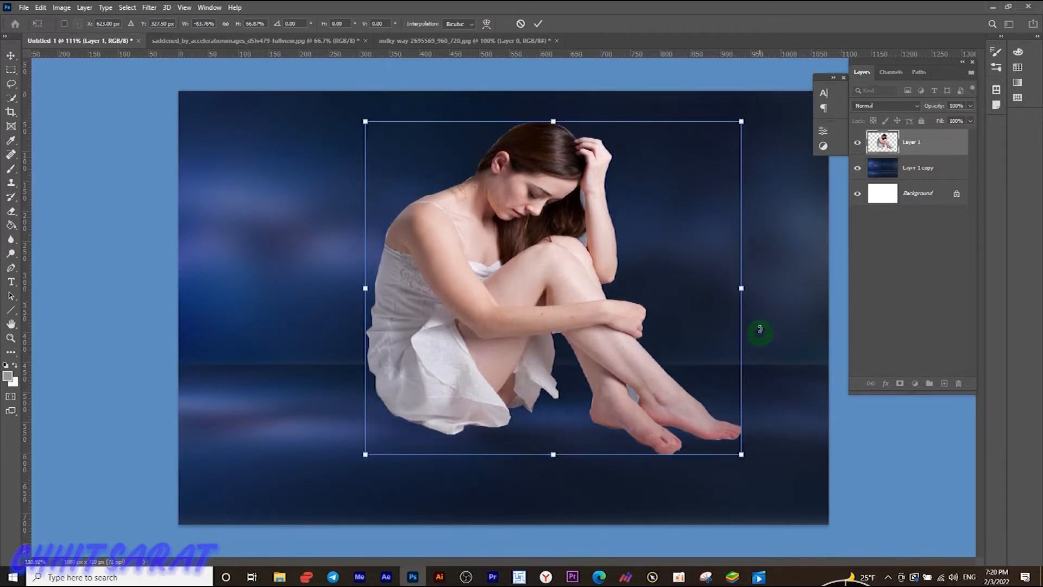
{"action": "left_click_drag", "start_coordinate": [741, 288], "coordinate": [690, 288]}
{"action": "left_click_drag", "start_coordinate": [368, 304], "coordinate": [368, 292]}
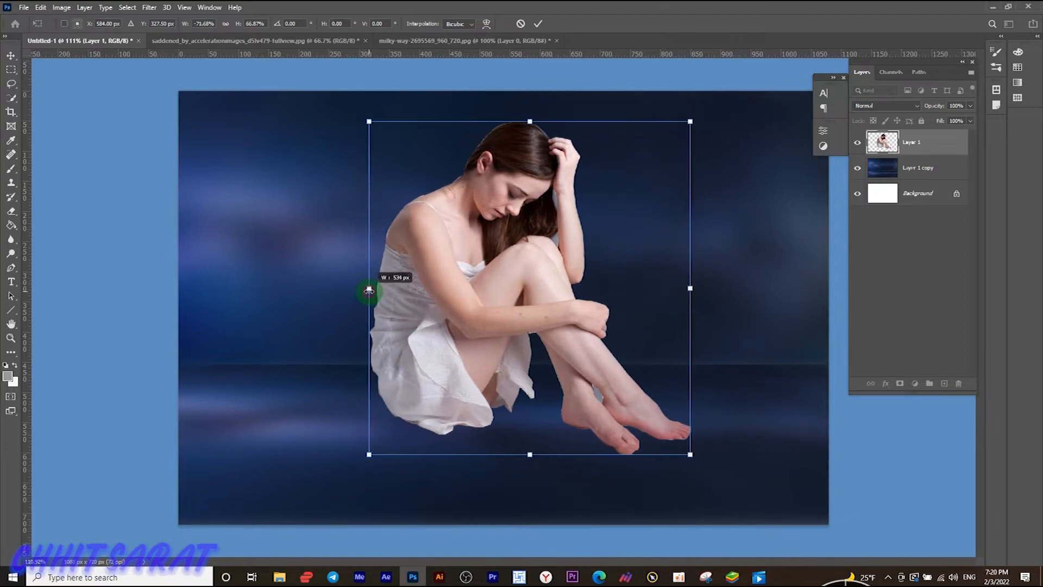
{"action": "left_click_drag", "start_coordinate": [467, 365], "coordinate": [485, 395]}
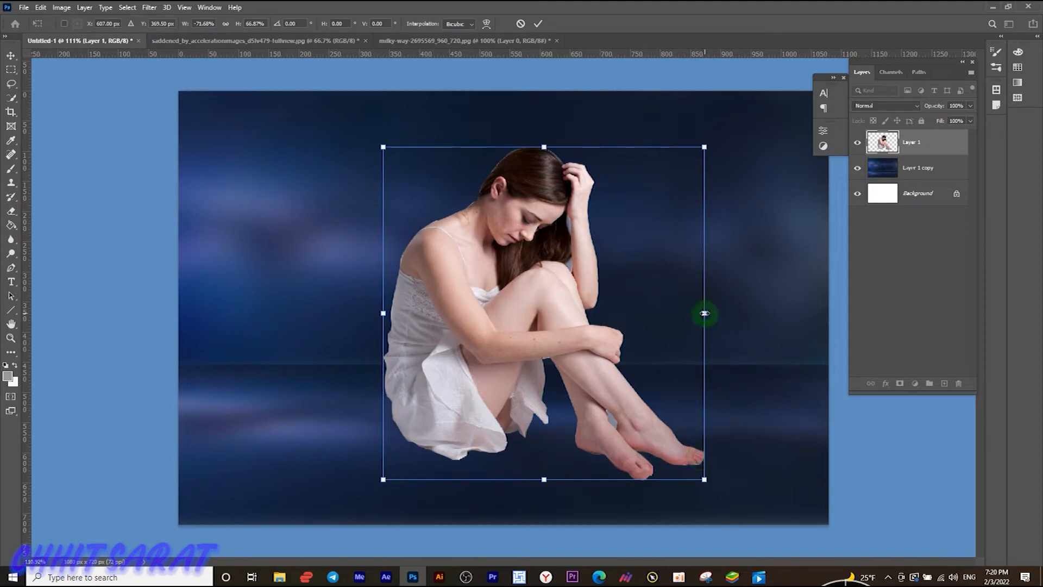
- Rescale the woman layer to about 96% width and 98% height, place her right of centre and apply the transform
{"action": "left_click", "coordinate": [925, 290]}
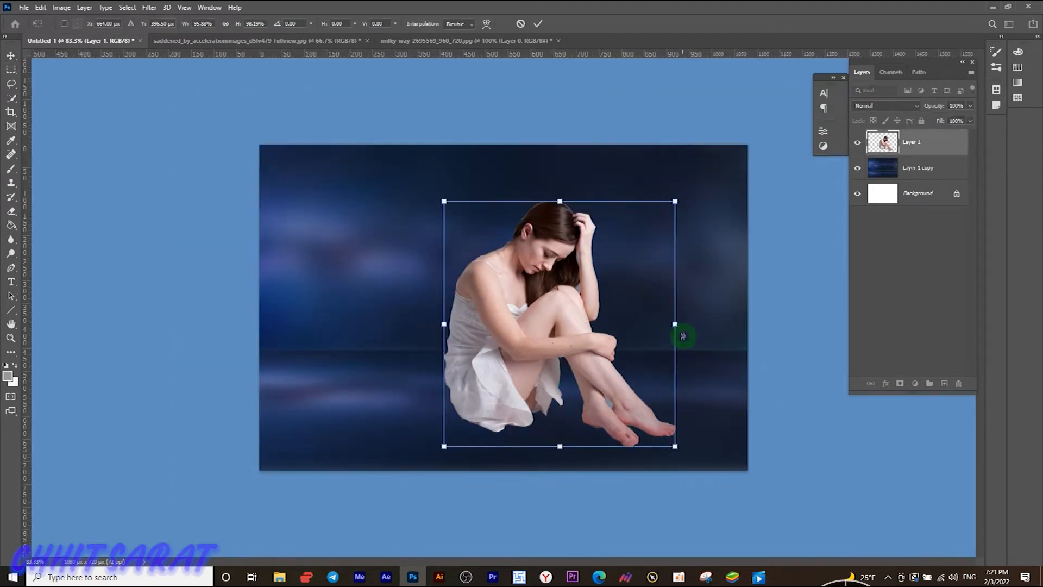
{"action": "scroll", "coordinate": [681, 337], "scroll_direction": "up", "scroll_amount": 1}
{"action": "left_click", "coordinate": [925, 289]}
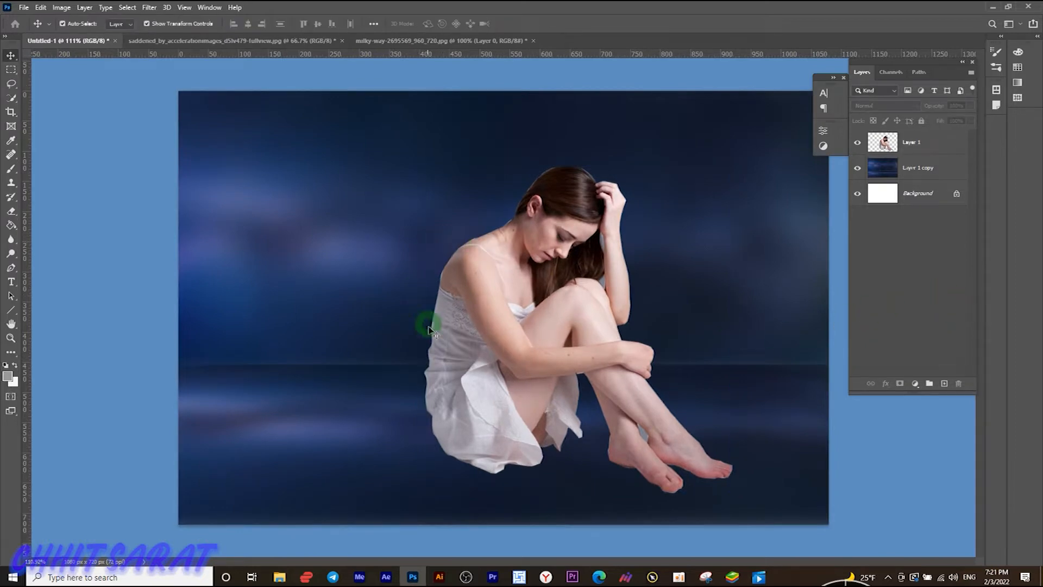
- Duplicate the woman layer within Untitled-1 and select the copy
{"action": "left_click", "coordinate": [925, 143]}
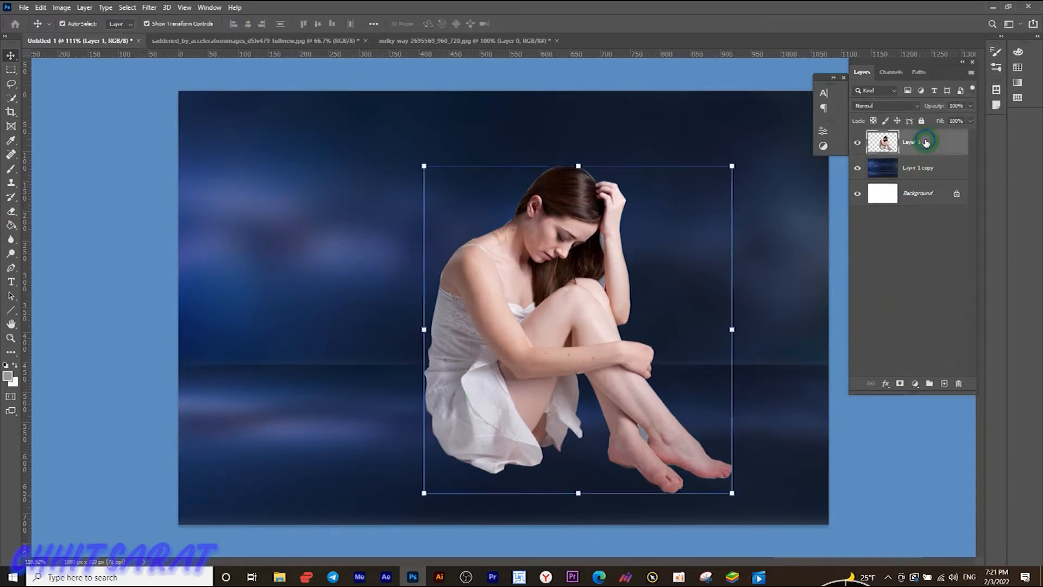
{"action": "right_click", "coordinate": [925, 143]}
{"action": "left_click", "coordinate": [853, 164]}
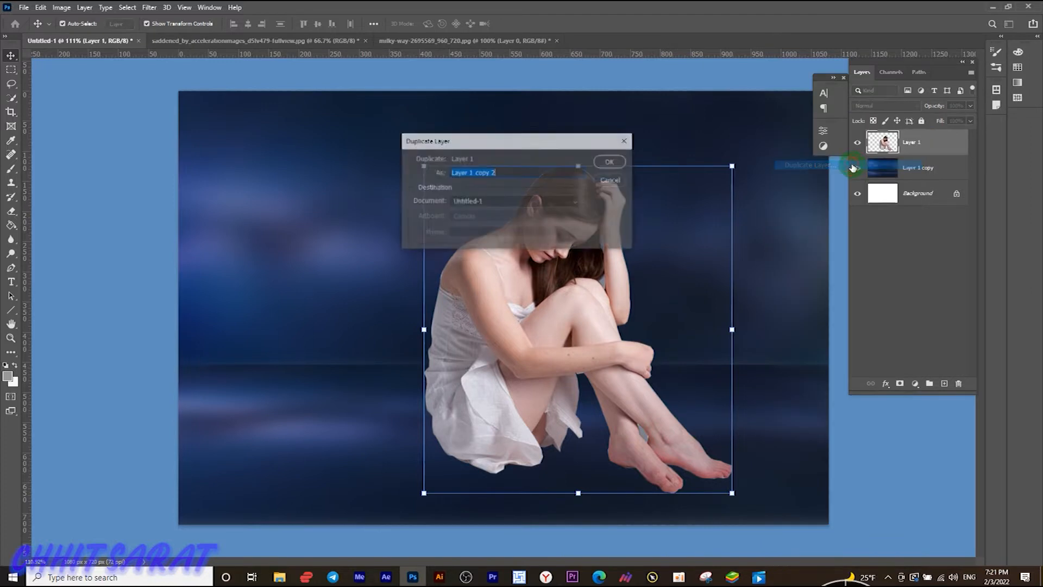
{"action": "left_click", "coordinate": [609, 162]}
{"action": "left_click", "coordinate": [941, 145]}
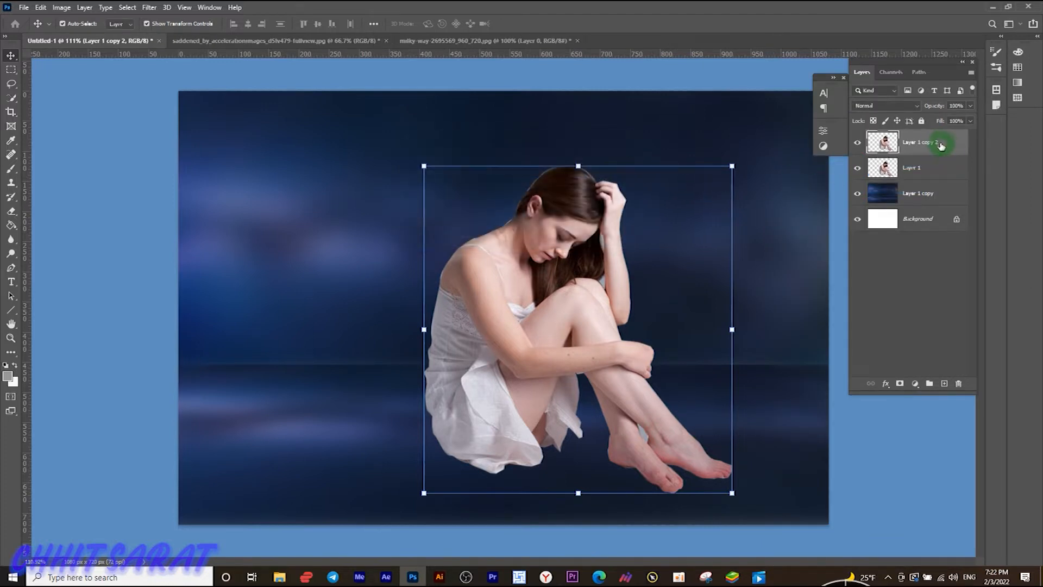
- Select the lower woman layer, Layer 1, and flip it vertically with Free Transform
{"action": "left_click", "coordinate": [924, 170]}
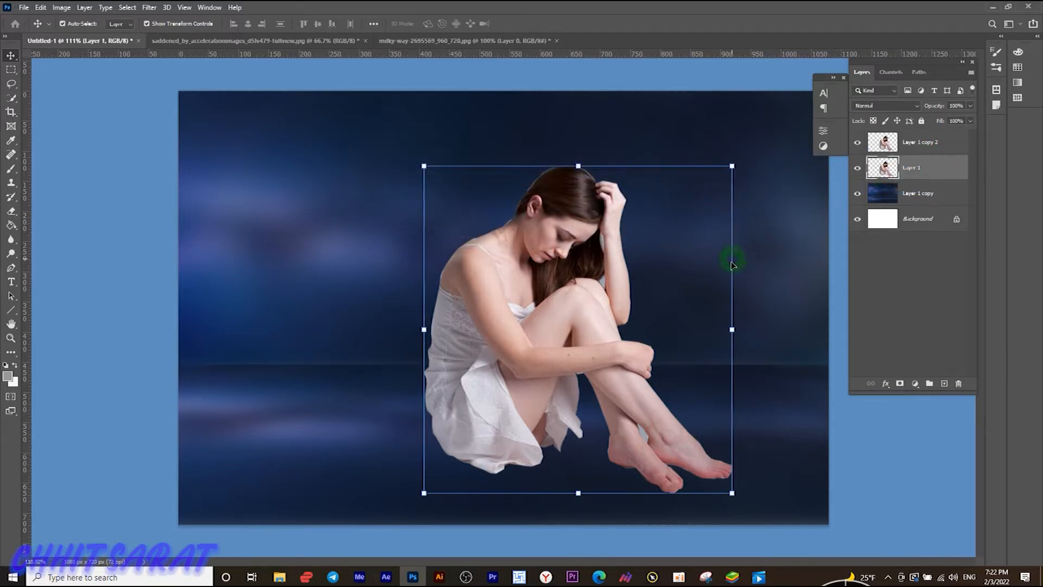
{"action": "right_click", "coordinate": [602, 265]}
{"action": "right_click", "coordinate": [546, 277]}
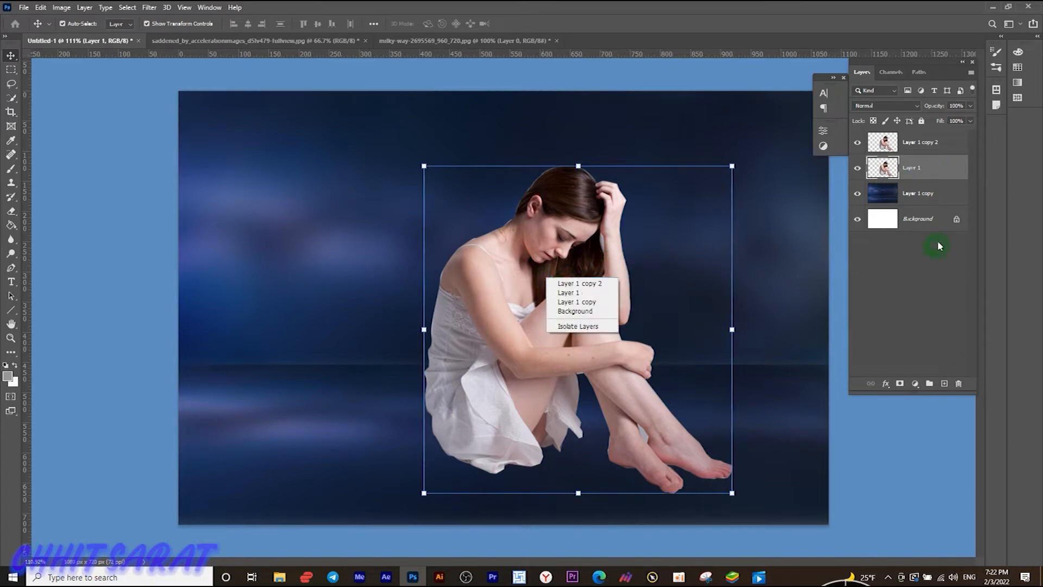
{"action": "left_click", "coordinate": [936, 172]}
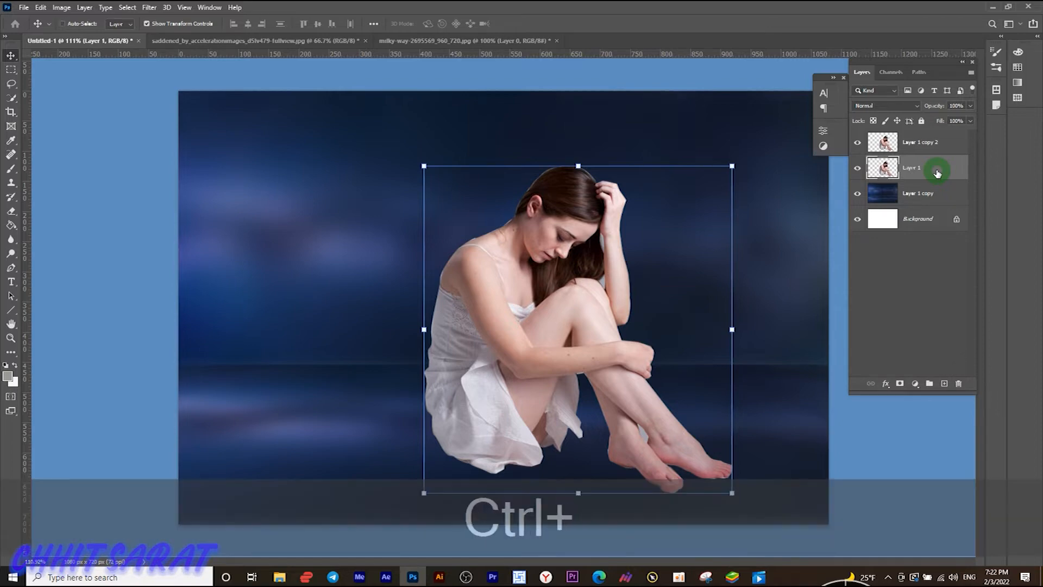
{"action": "key", "text": "ctrl+t"}
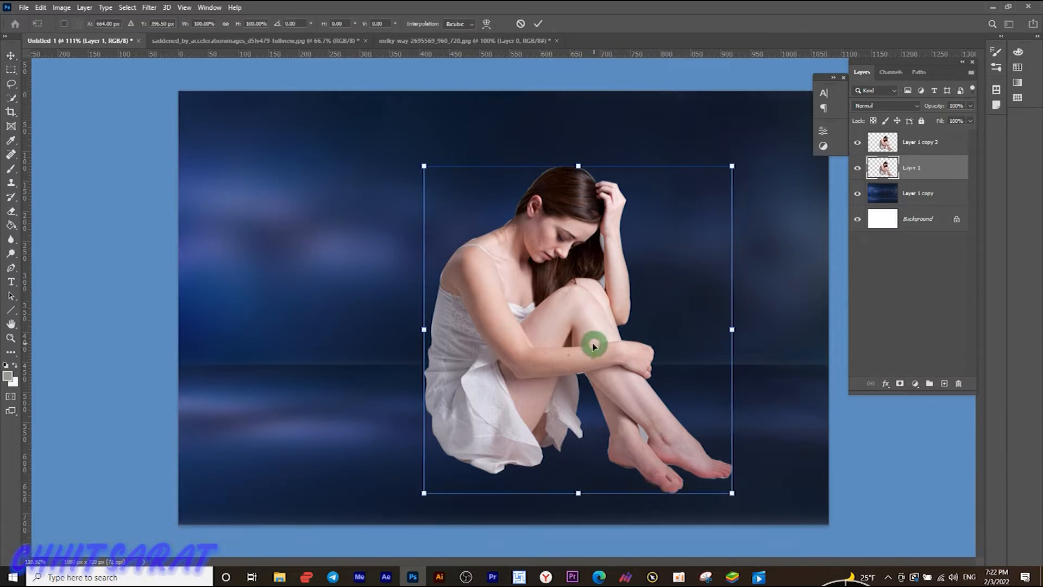
{"action": "right_click", "coordinate": [570, 303]}
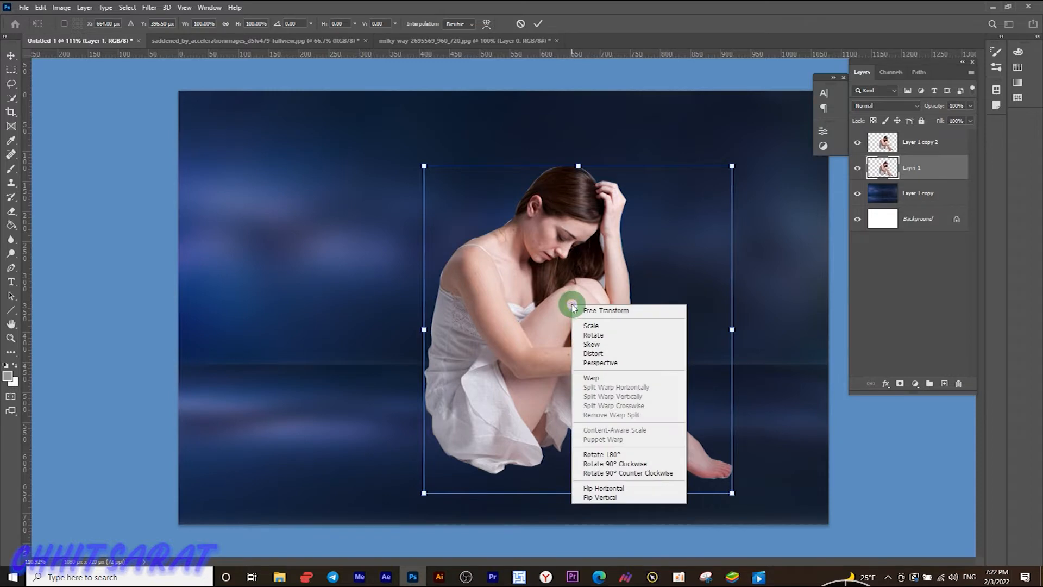
{"action": "left_click", "coordinate": [609, 498]}
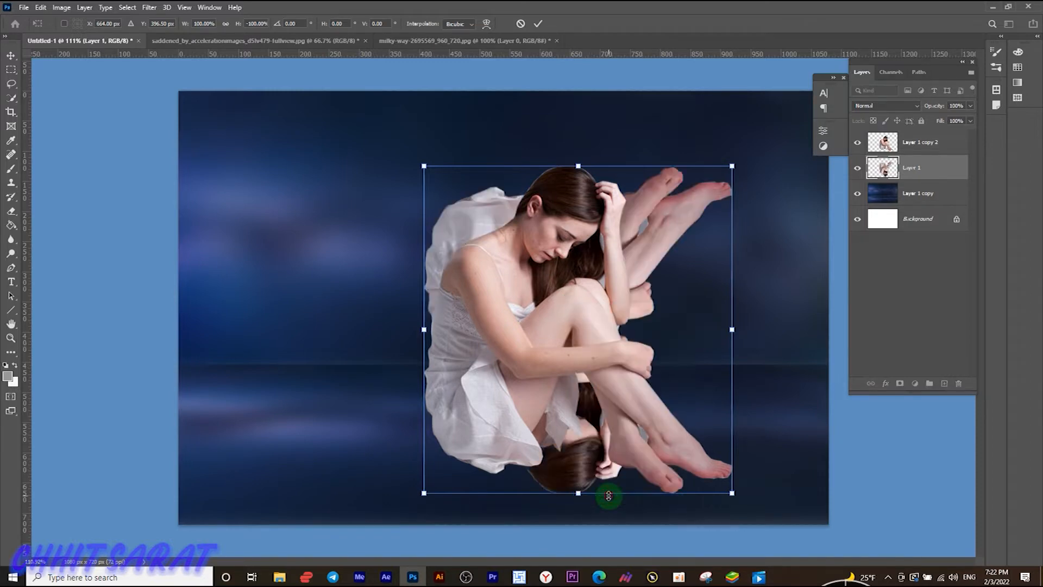
- Move the flipped woman below the original as a floor reflection, rotate it about 4.1° and apply the transform
{"action": "left_click_drag", "start_coordinate": [640, 269], "coordinate": [578, 524]}
{"action": "scroll", "coordinate": [787, 321], "scroll_direction": "down", "scroll_amount": 1}
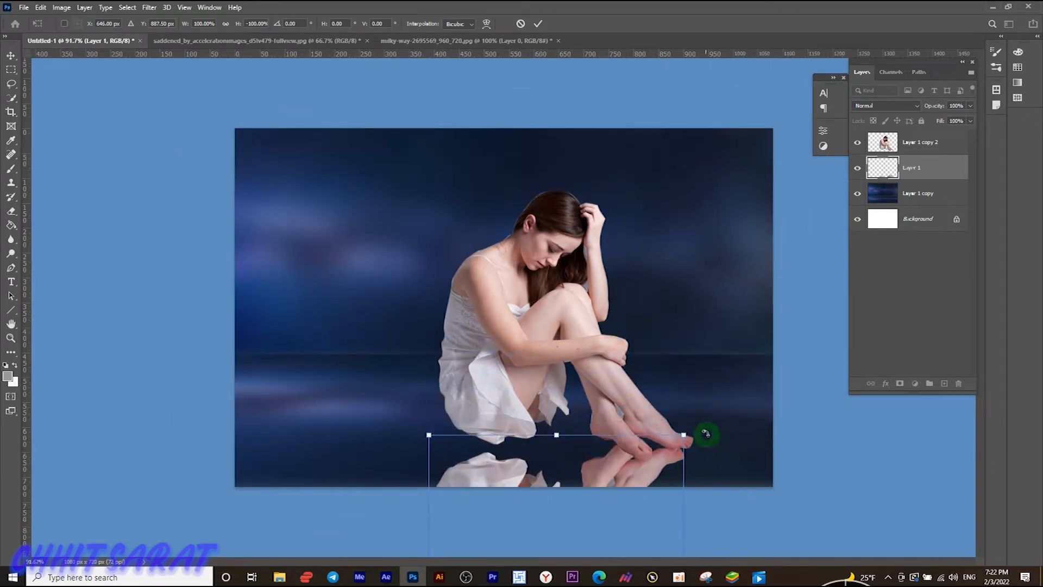
{"action": "left_click_drag", "start_coordinate": [702, 427], "coordinate": [583, 470]}
{"action": "left_click_drag", "start_coordinate": [706, 433], "coordinate": [709, 437]}
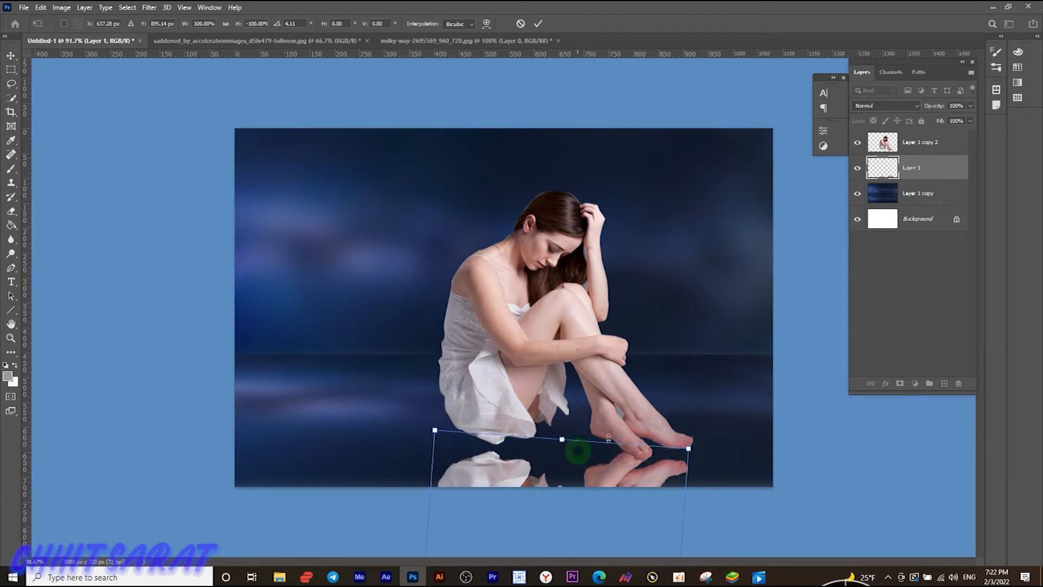
{"action": "left_click", "coordinate": [930, 172]}
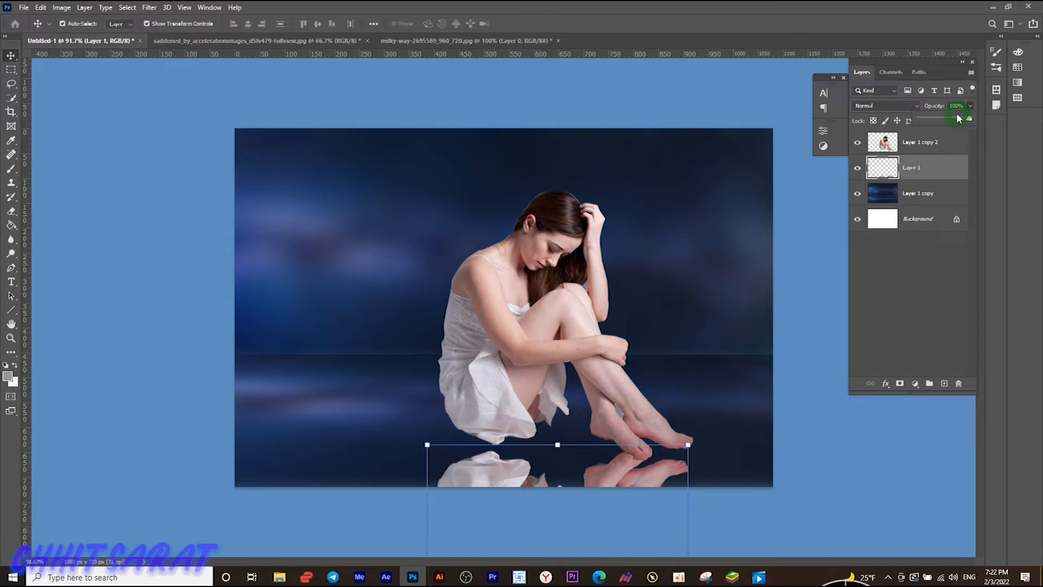
- Lower the opacity of the reflection layer, Layer 1, to 52% and deselect it
{"action": "left_click_drag", "start_coordinate": [953, 121], "coordinate": [946, 120]}
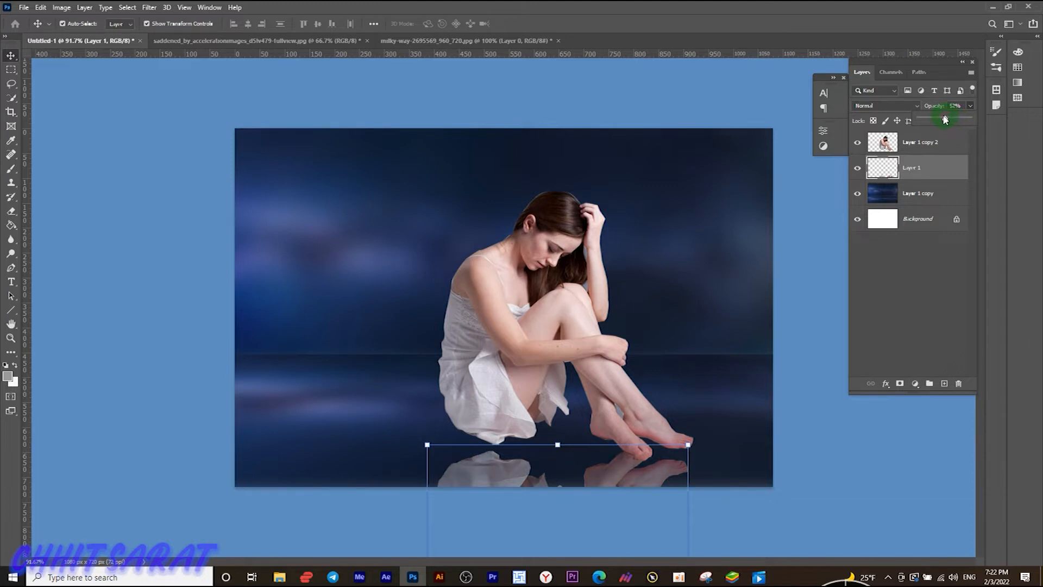
{"action": "left_click", "coordinate": [914, 251]}
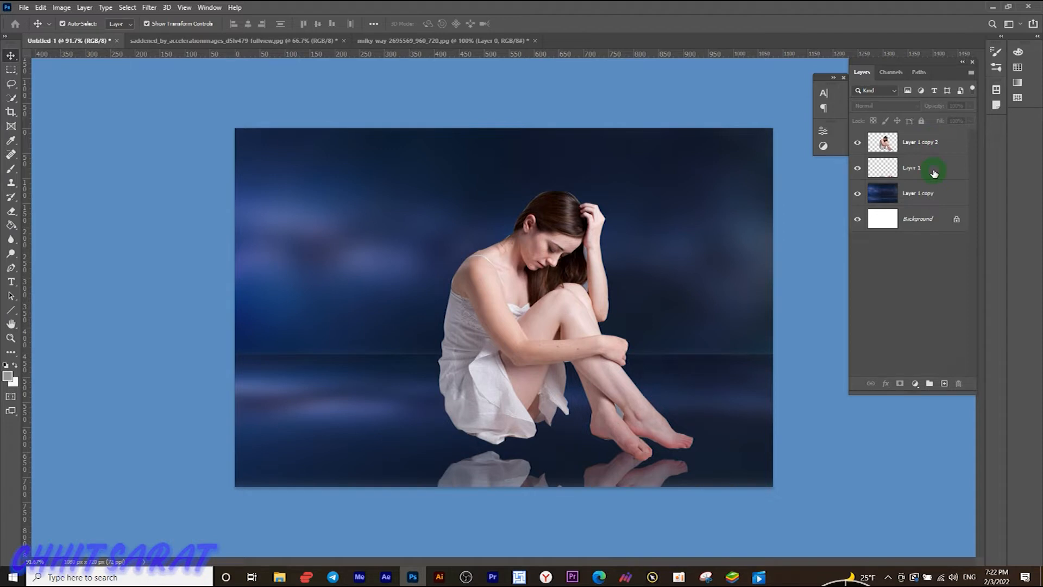
{"action": "left_click", "coordinate": [863, 431]}
- Add a new empty layer and place it between the reflection layer and the Layer 1 copy backdrop
{"action": "scroll", "coordinate": [862, 431], "scroll_direction": "up", "scroll_amount": 1}
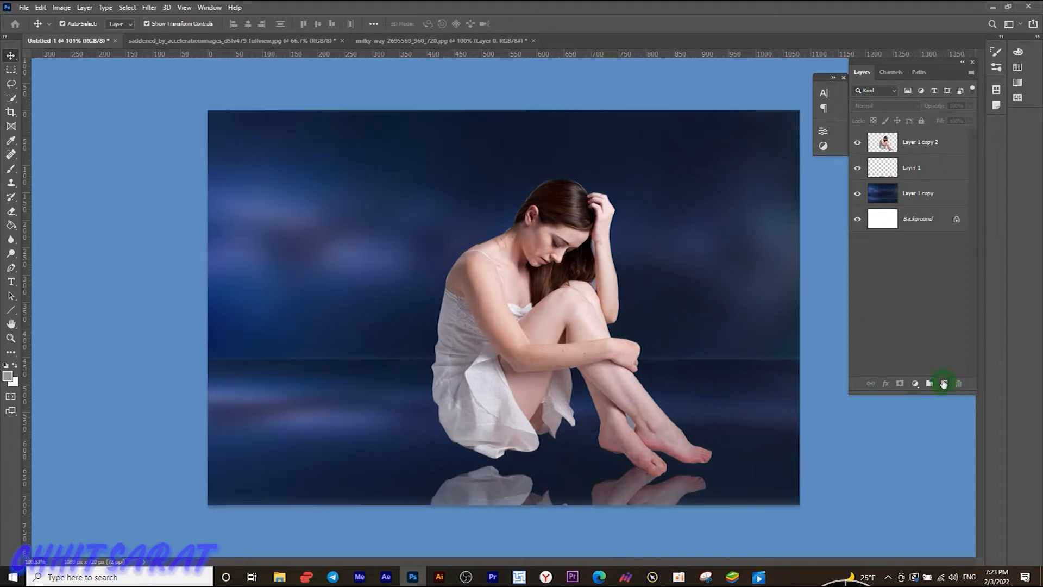
{"action": "left_click", "coordinate": [944, 383]}
{"action": "left_click_drag", "start_coordinate": [924, 143], "coordinate": [941, 199]}
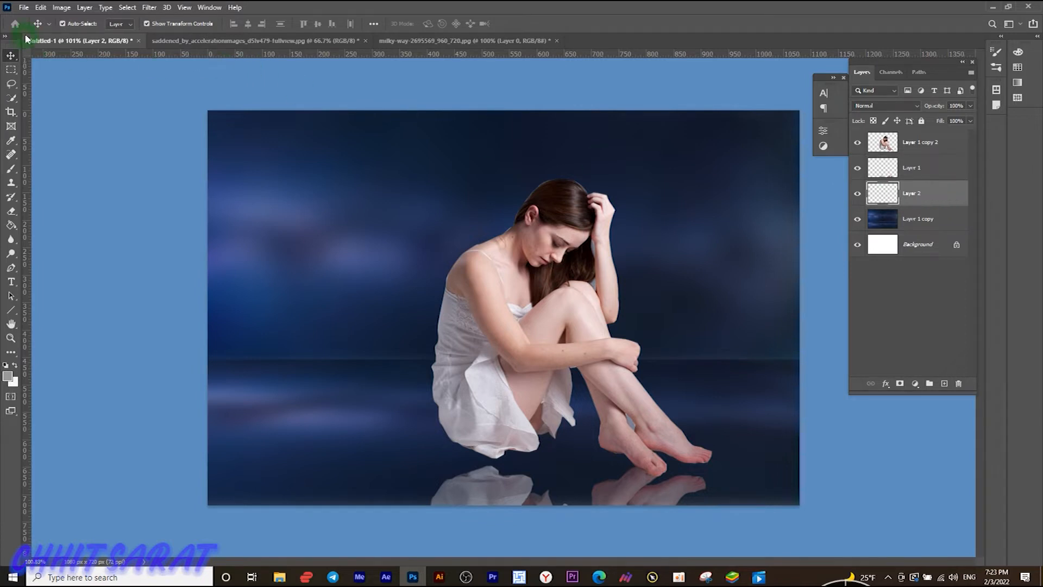
- Choose the Brush tool with the Hard Round tip and enlarge the brush to 200 px
{"action": "left_click", "coordinate": [15, 173]}
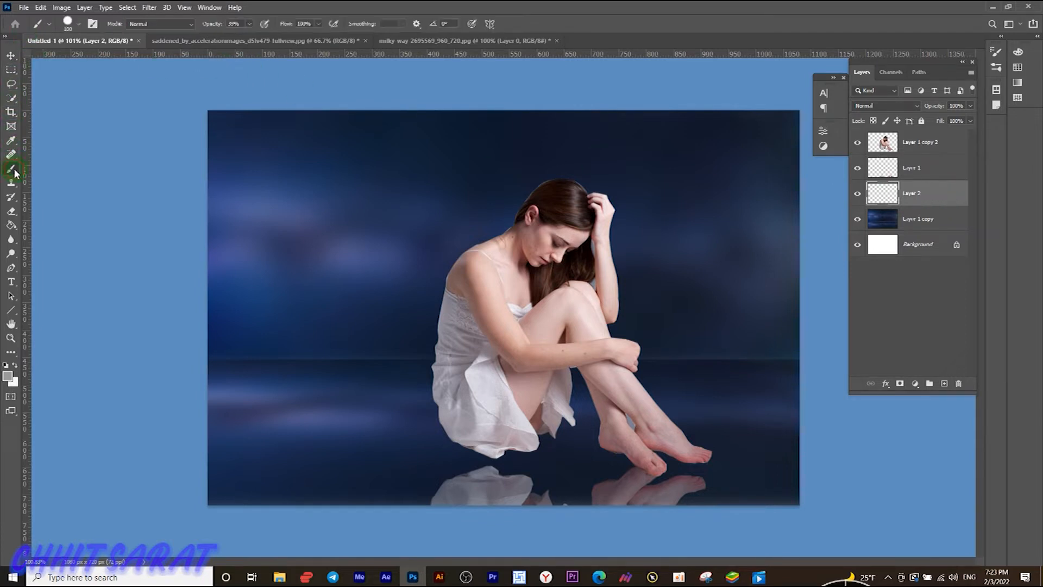
{"action": "left_click", "coordinate": [43, 168]}
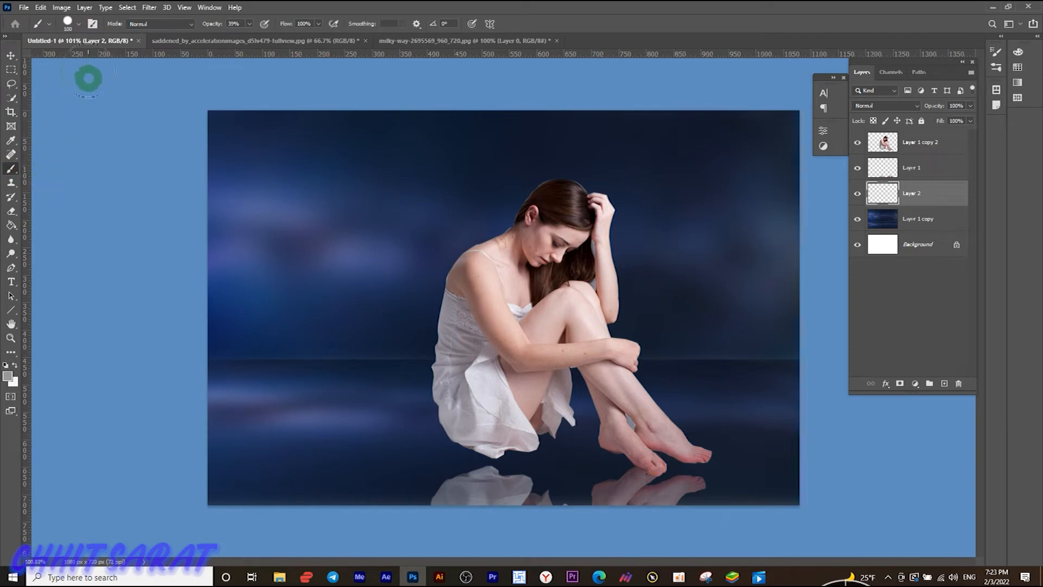
{"action": "left_click", "coordinate": [79, 25]}
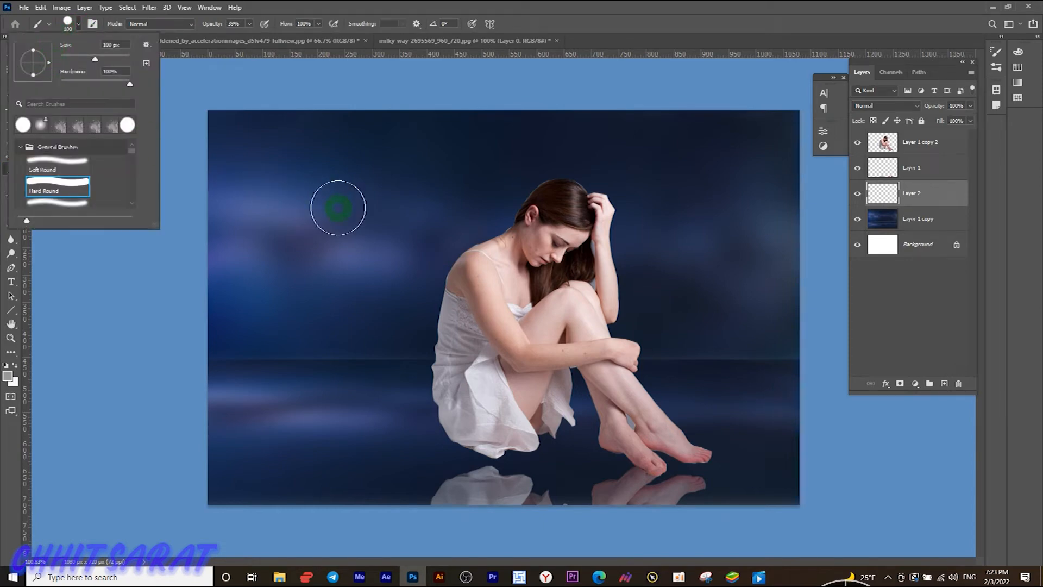
{"action": "left_click", "coordinate": [398, 84]}
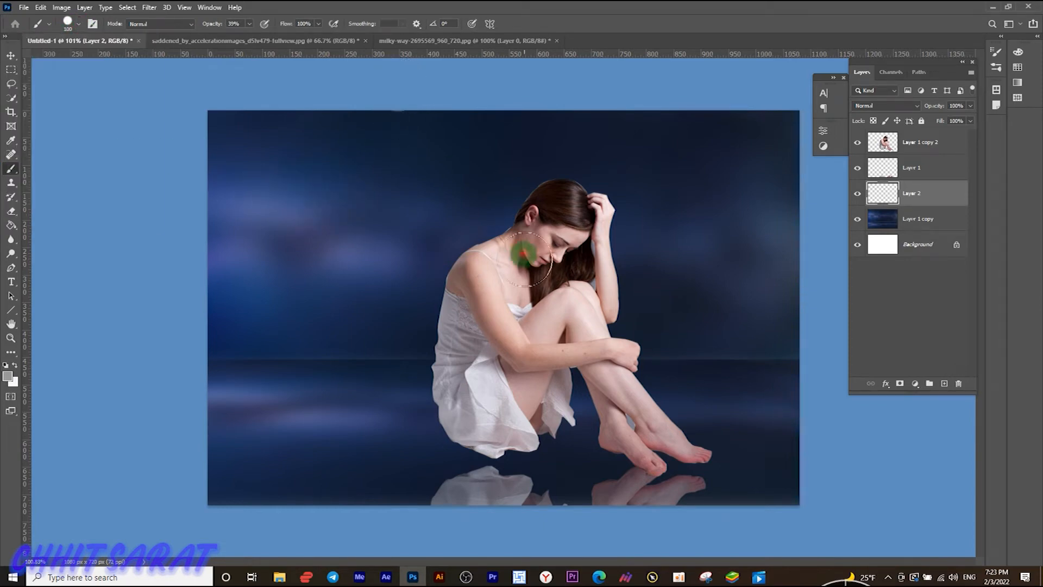
{"action": "key", "text": "bracketright"}
{"action": "key", "text": "bracketright"}
{"action": "key", "text": "bracketright"}
{"action": "key", "text": "bracketright"}
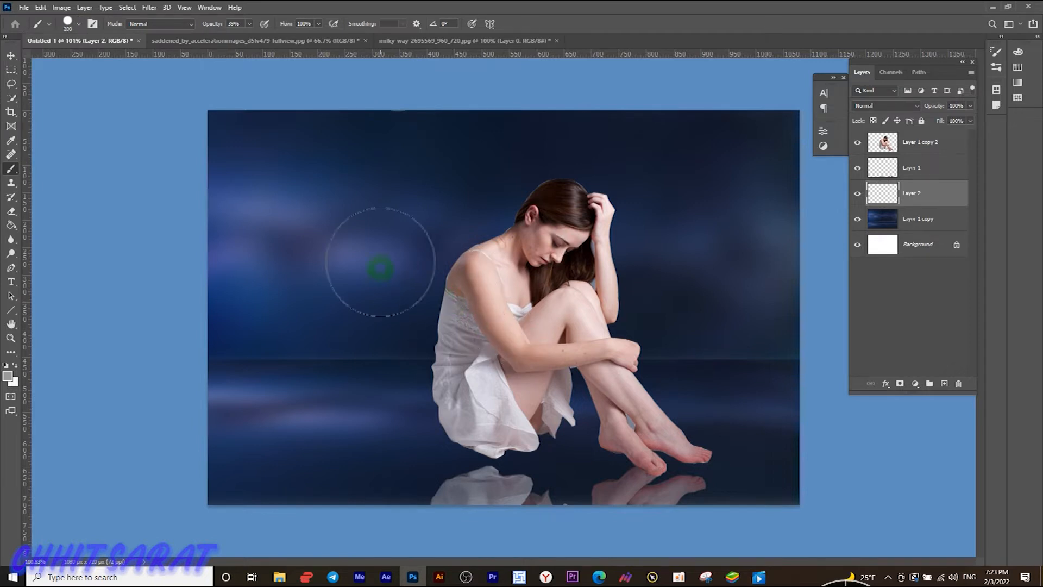
- Flatten the brush tip into a thin horizontal ellipse and increase its size to 300 px
{"action": "left_click", "coordinate": [80, 25]}
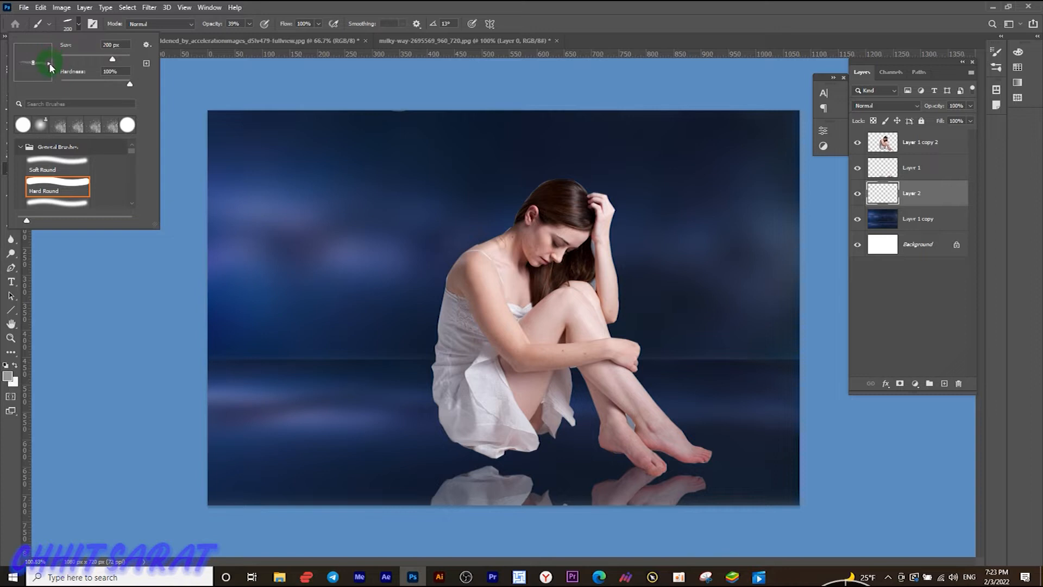
{"action": "left_click", "coordinate": [23, 127]}
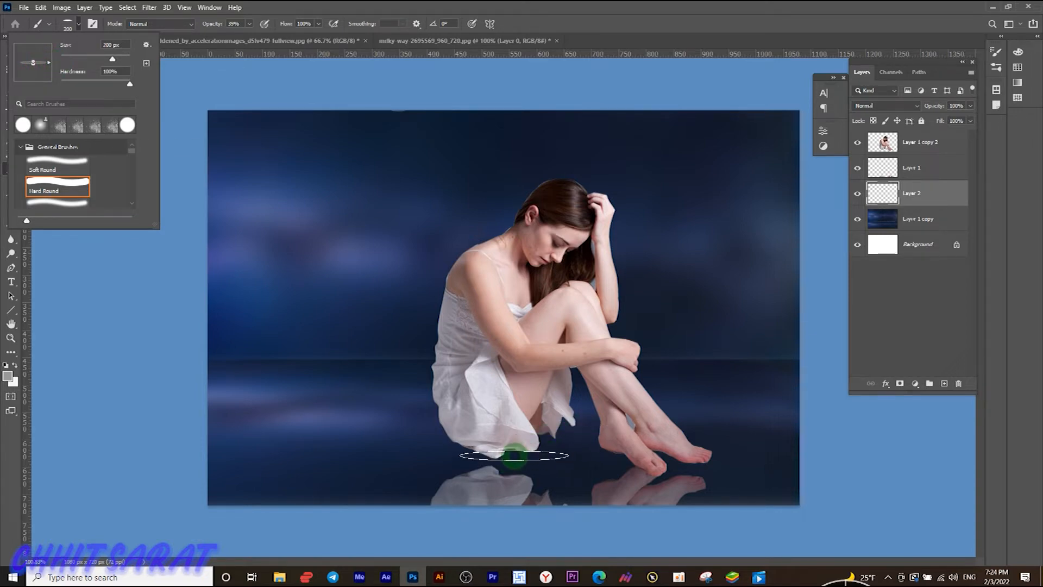
{"action": "left_click", "coordinate": [79, 28]}
{"action": "key", "text": "bracketright"}
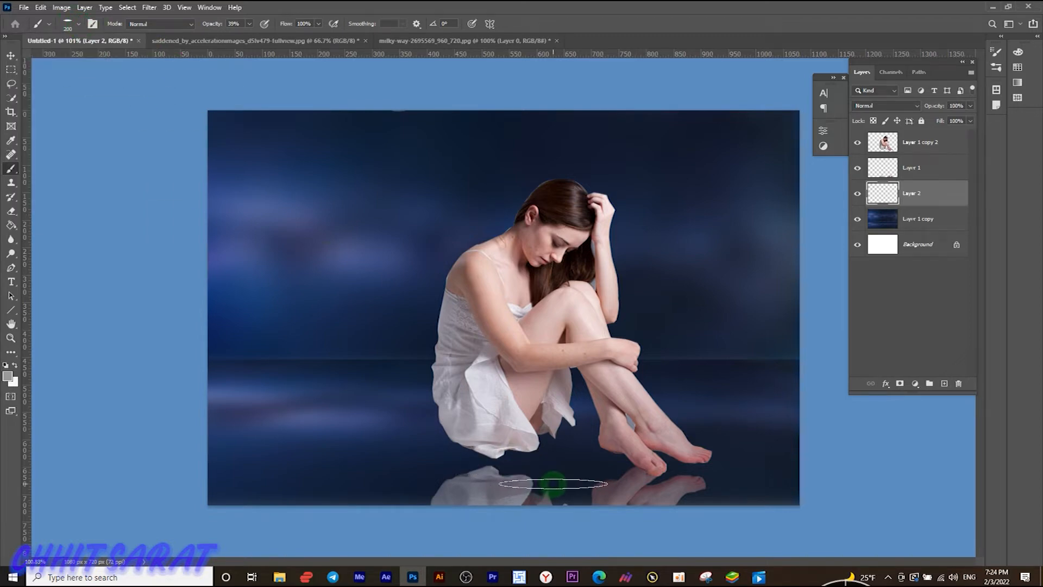
{"action": "key", "text": "bracketright"}
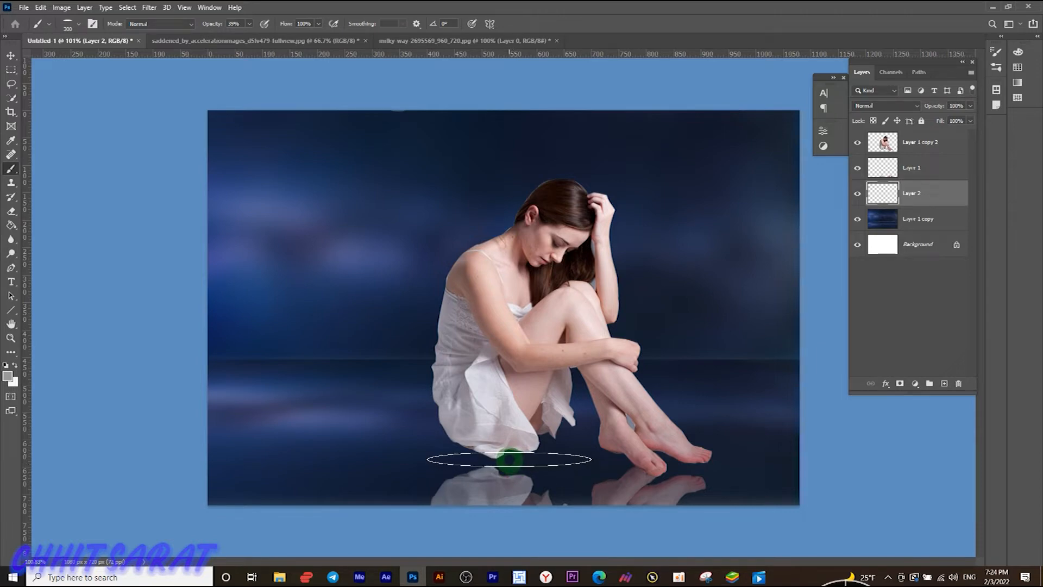
- Test a grey dab under the dress, undo it and set the brush's foreground colour to black, 000000
{"action": "left_click", "coordinate": [509, 459]}
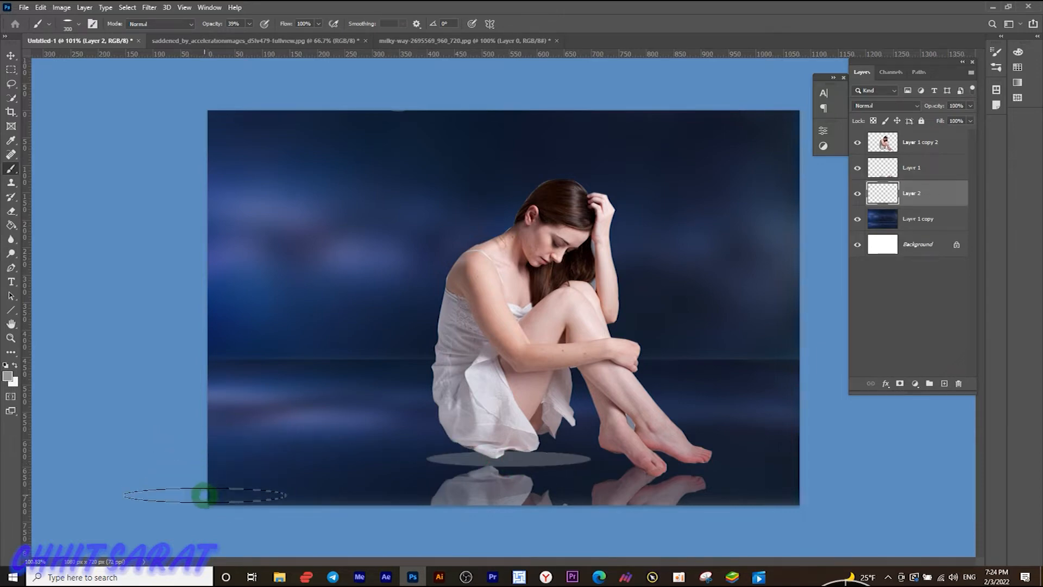
{"action": "key", "text": "ctrl+z"}
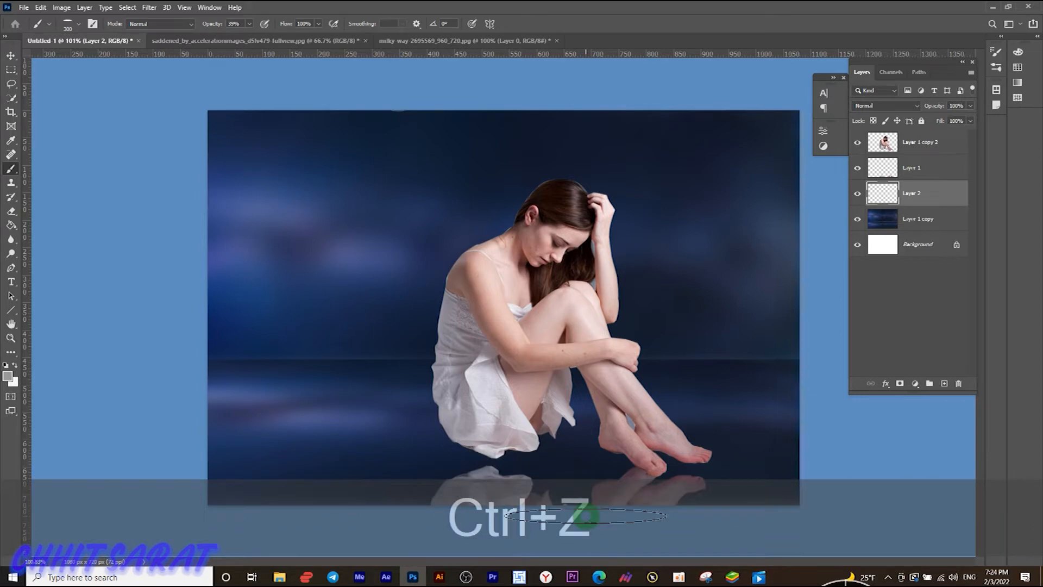
{"action": "left_click", "coordinate": [6, 379]}
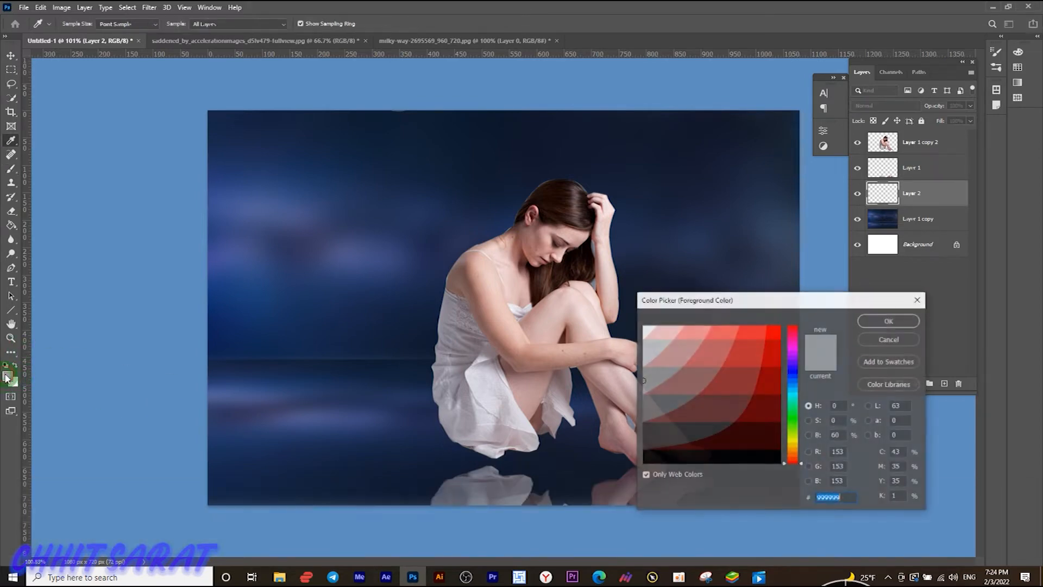
{"action": "left_click", "coordinate": [701, 457]}
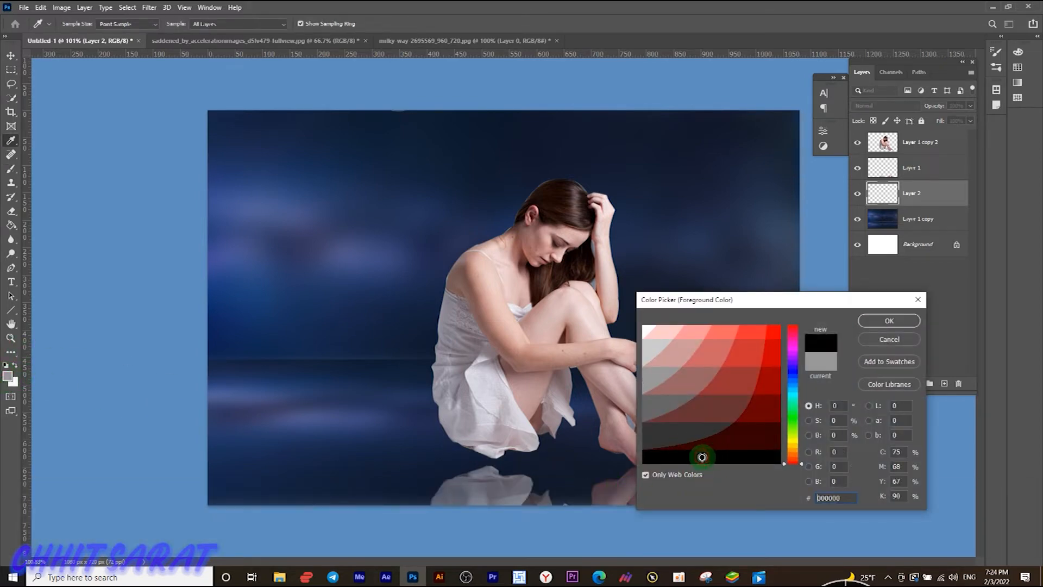
{"action": "left_click", "coordinate": [899, 321]}
{"action": "key", "text": "b"}
- Paint flat black shadow ellipses on Layer 2 beneath the woman's dress and beneath her feet
{"action": "left_click_drag", "start_coordinate": [514, 453], "coordinate": [497, 454]}
{"action": "left_click", "coordinate": [497, 455]}
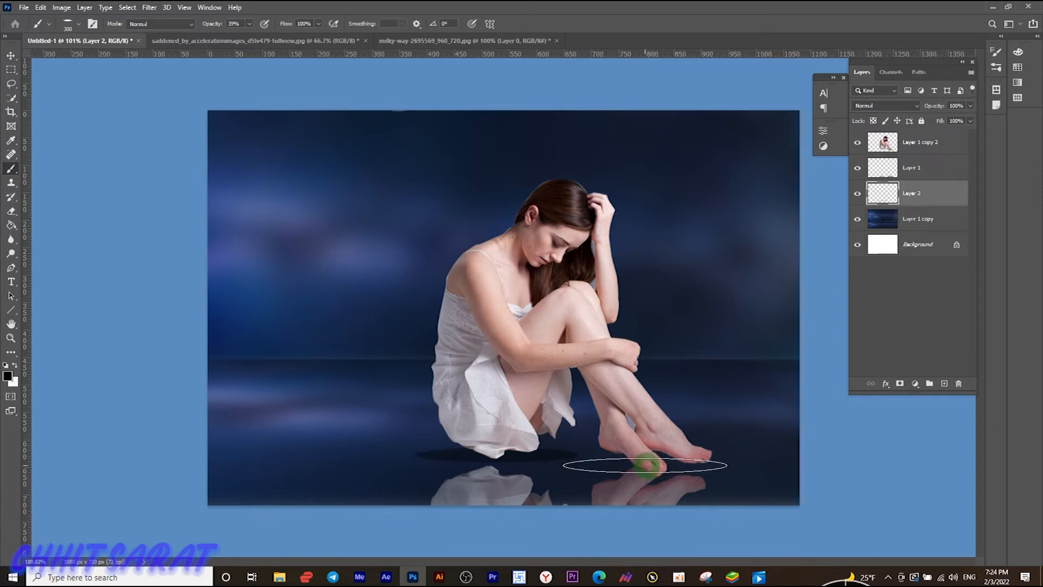
{"action": "left_click", "coordinate": [643, 462]}
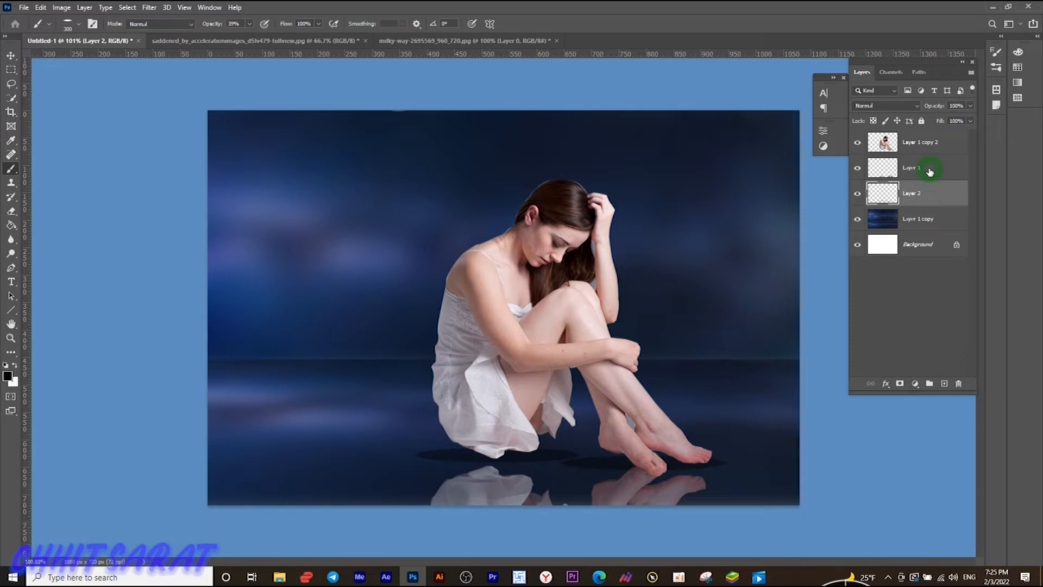
- Move the reflection in Layer 1 up to meet the woman's body, and place Layer 2 above Layer 1
{"action": "left_click", "coordinate": [929, 171]}
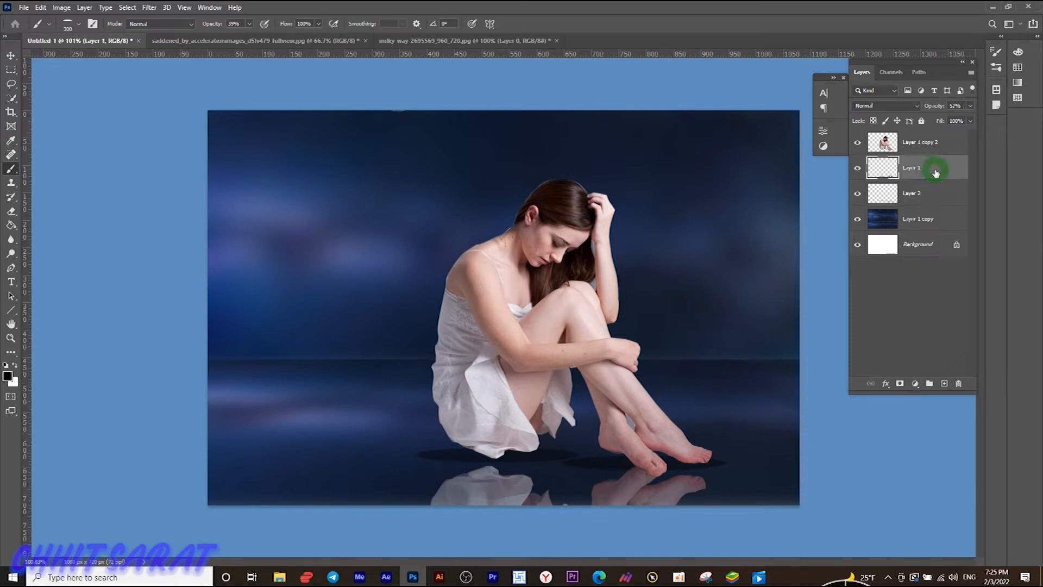
{"action": "left_click", "coordinate": [10, 57]}
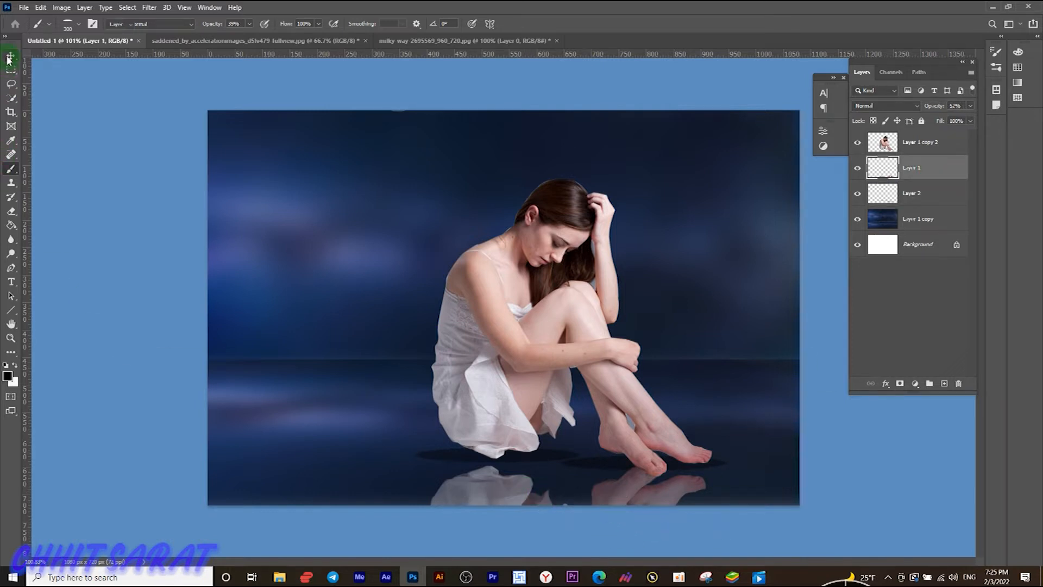
{"action": "left_click_drag", "start_coordinate": [511, 498], "coordinate": [512, 478]}
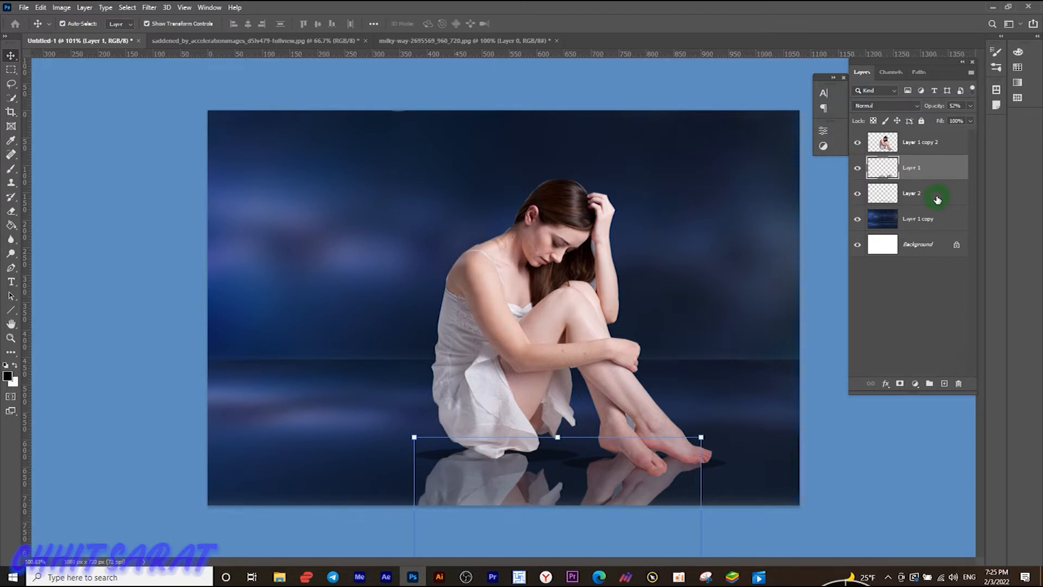
{"action": "left_click_drag", "start_coordinate": [937, 198], "coordinate": [941, 167]}
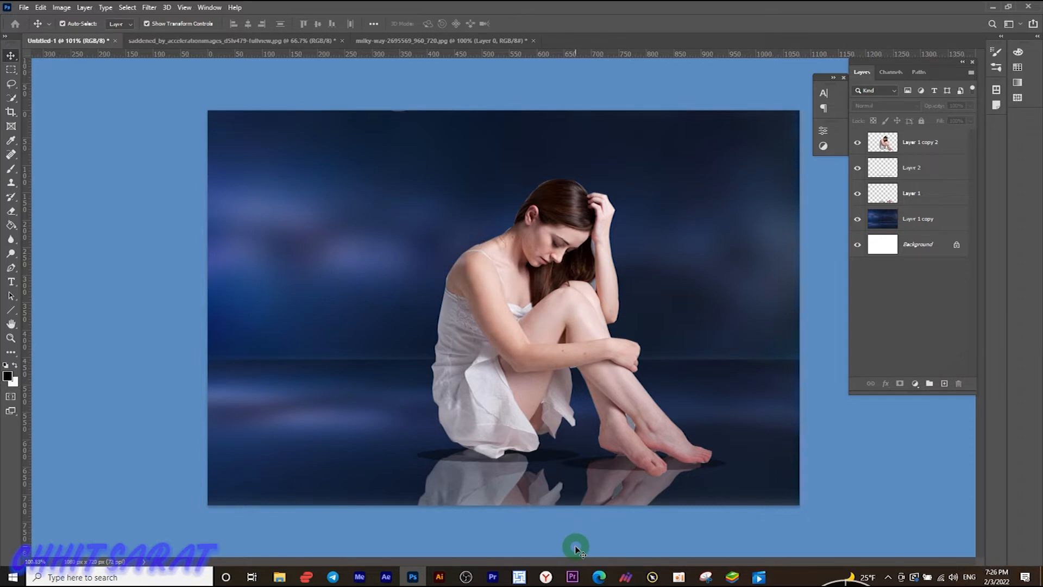
- Stretch the shadows in Layer 2 wider on both sides of the woman and apply the transform
{"action": "left_click", "coordinate": [938, 175]}
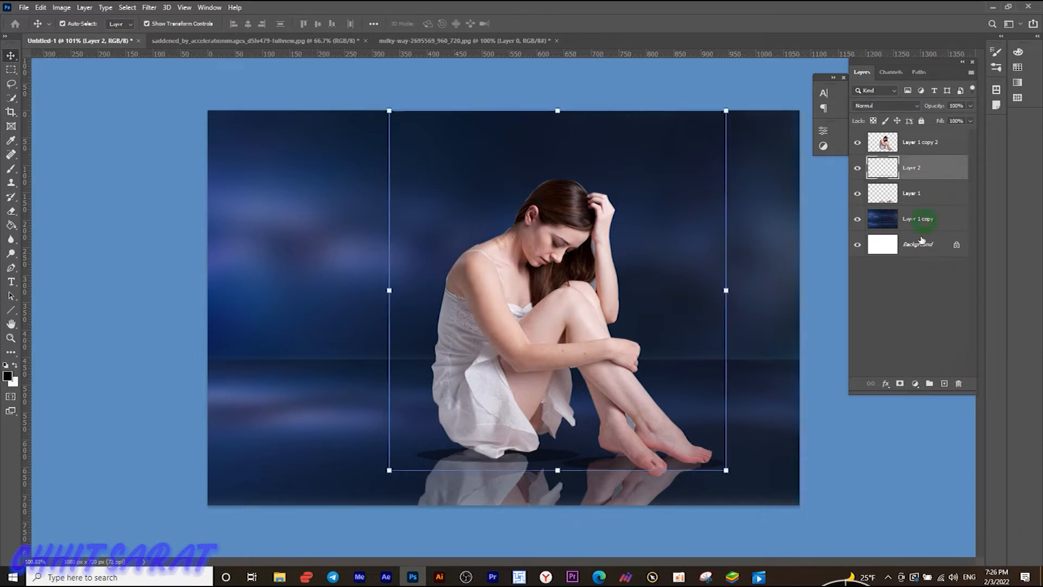
{"action": "left_click_drag", "start_coordinate": [726, 288], "coordinate": [748, 288]}
{"action": "left_click_drag", "start_coordinate": [551, 377], "coordinate": [548, 386]}
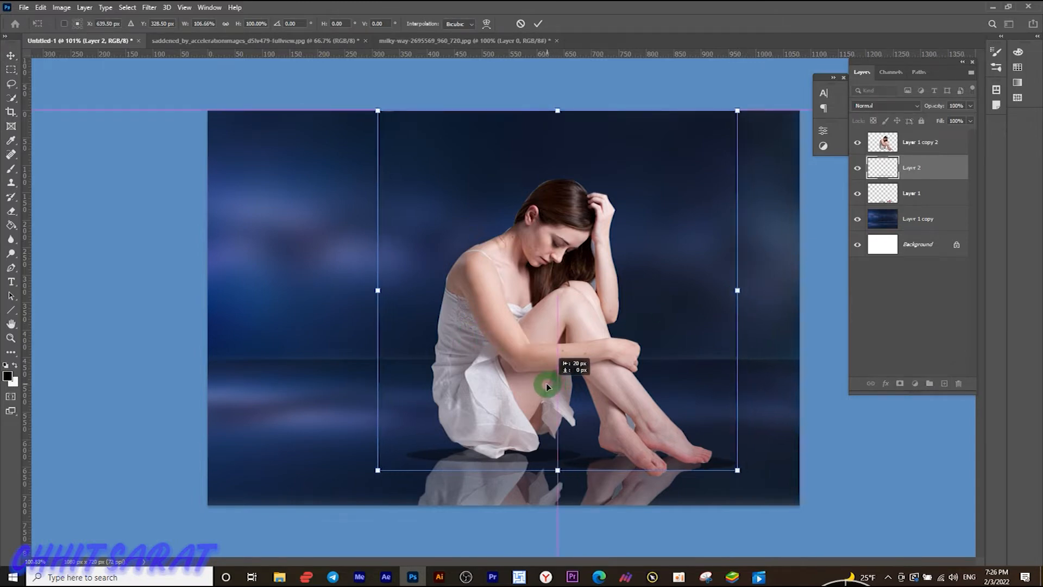
{"action": "left_click_drag", "start_coordinate": [378, 290], "coordinate": [374, 290]}
{"action": "left_click", "coordinate": [945, 327]}
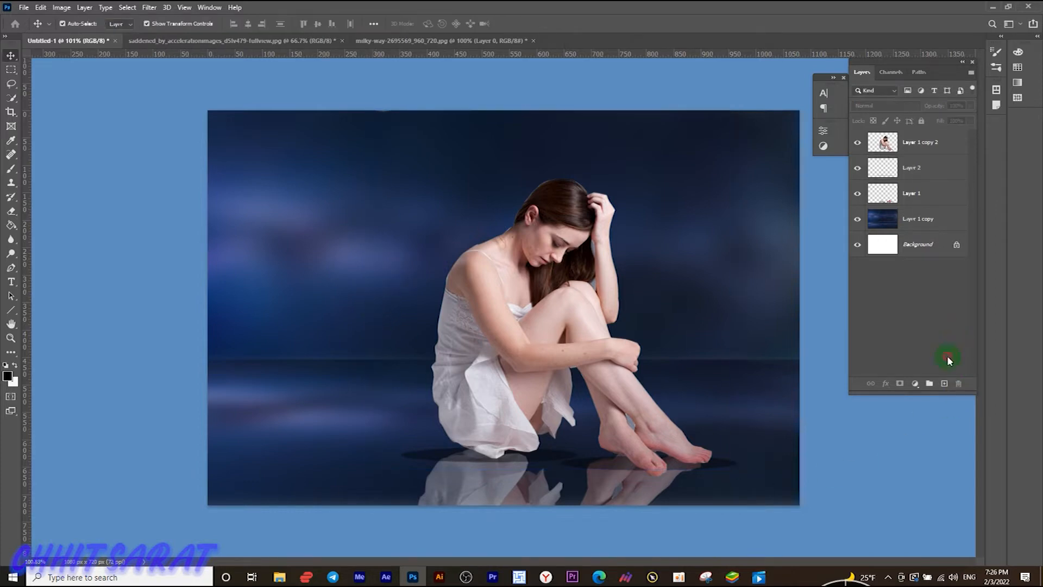
- Lower the opacity of the shadow layer, Layer 2, to about 62%, and deselect it
{"action": "left_click", "coordinate": [923, 167]}
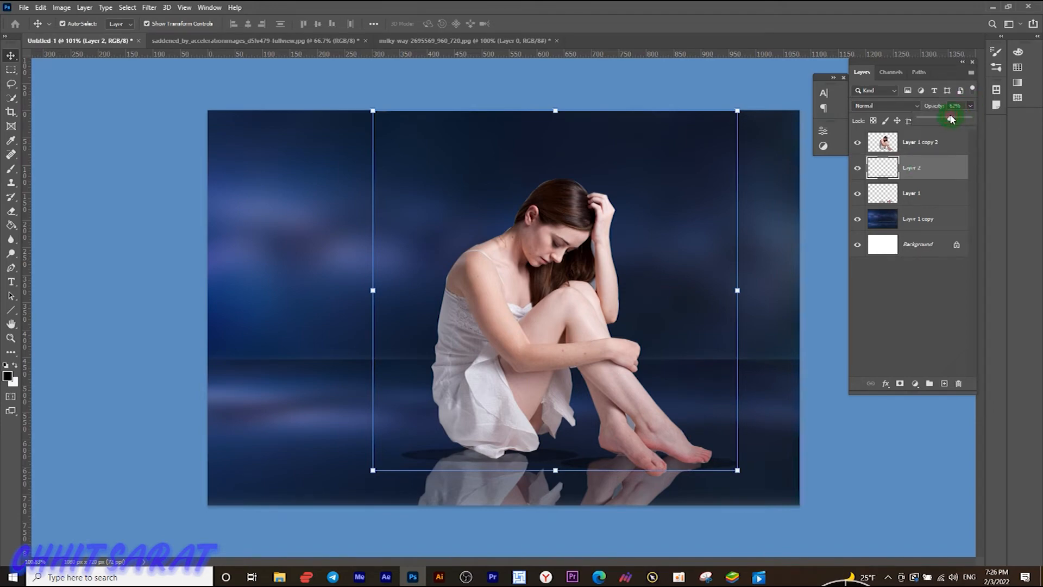
{"action": "left_click", "coordinate": [923, 326]}
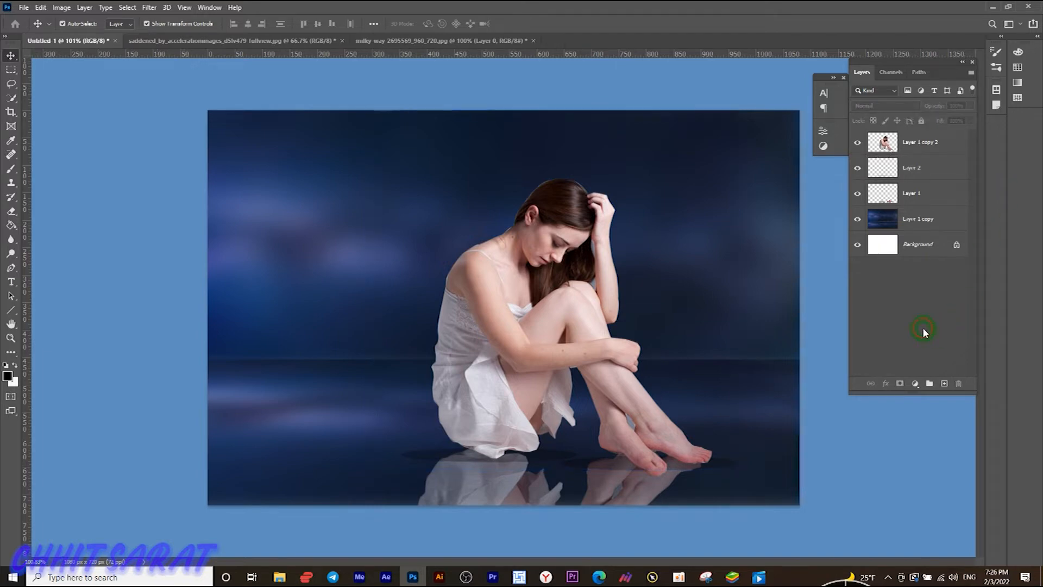
{"action": "scroll", "coordinate": [451, 329], "scroll_direction": "down", "scroll_amount": 3}
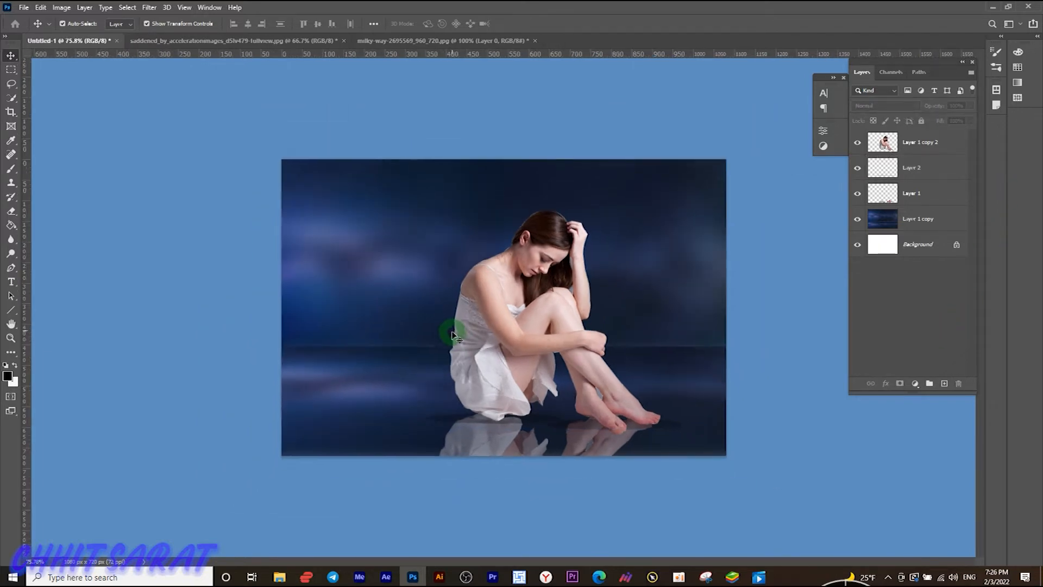
{"action": "scroll", "coordinate": [455, 335], "scroll_direction": "up", "scroll_amount": 3}
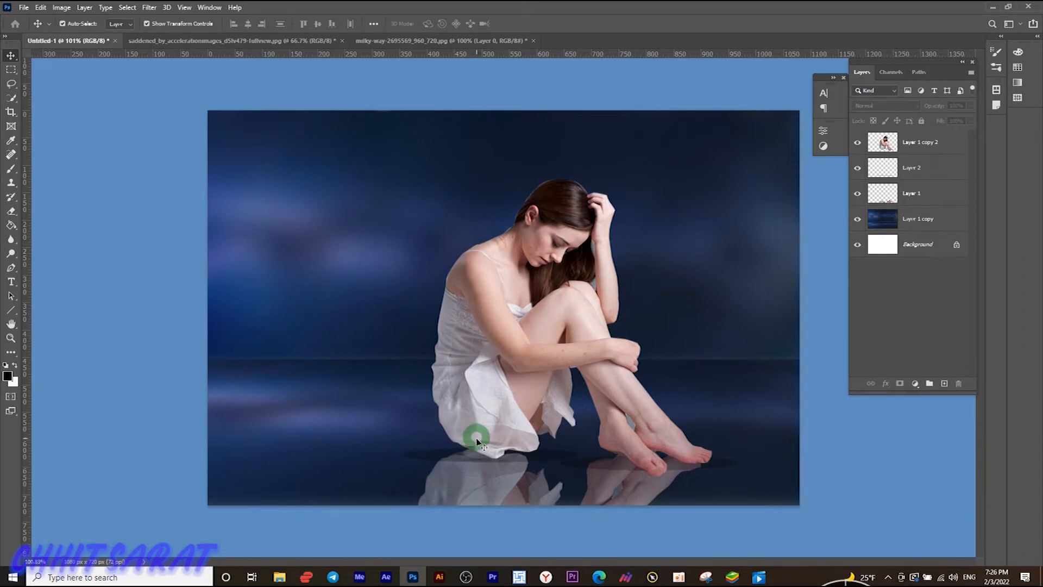
{"action": "scroll", "coordinate": [477, 441], "scroll_direction": "up", "scroll_amount": 1}
{"action": "scroll", "coordinate": [478, 441], "scroll_direction": "down", "scroll_amount": 1}
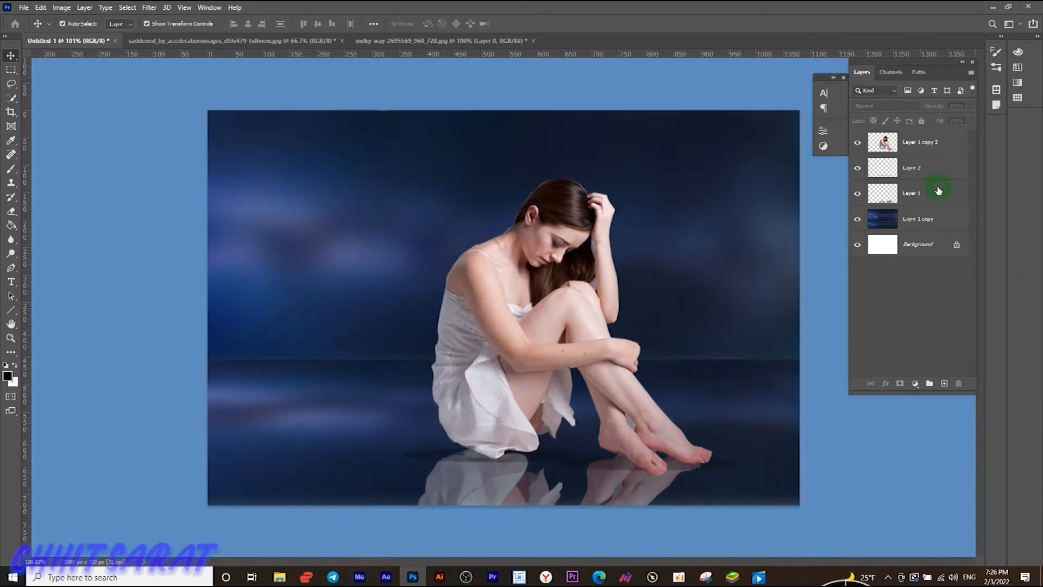
- Reduce the opacity of the woman's reflection in Layer 1
{"action": "left_click", "coordinate": [915, 194]}
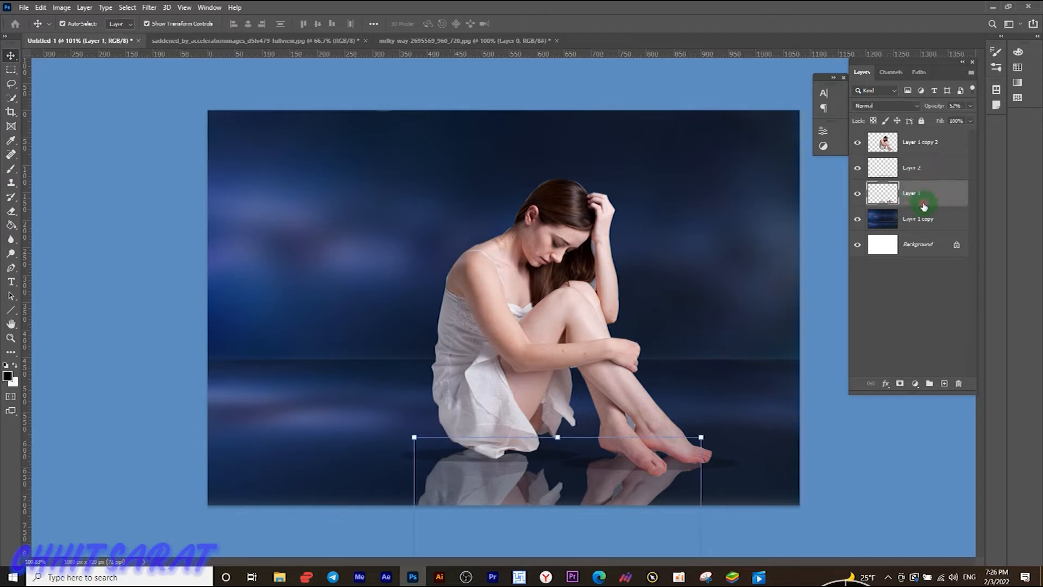
{"action": "left_click", "coordinate": [970, 107]}
{"action": "left_click", "coordinate": [935, 119]}
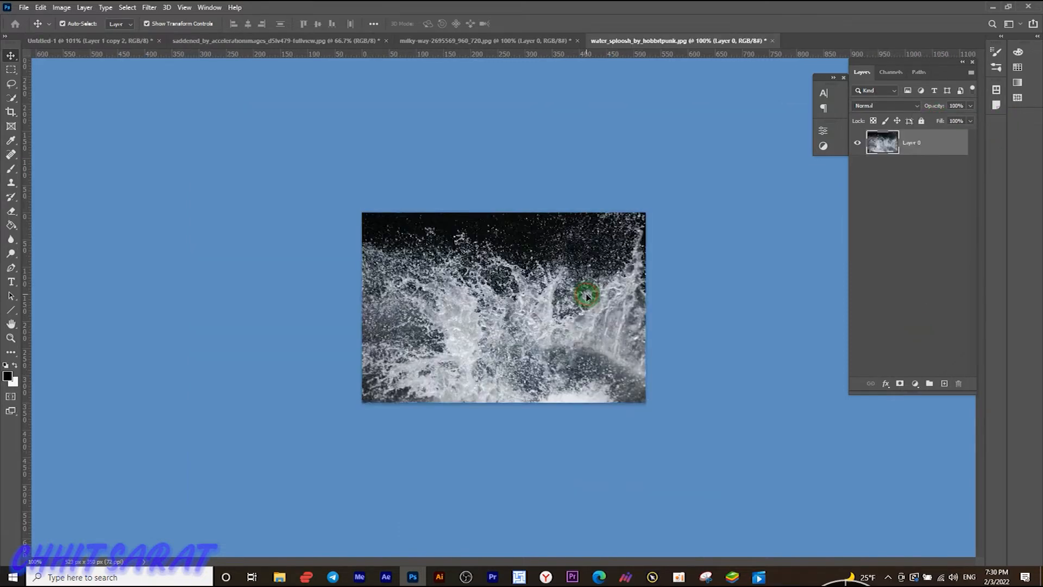
- Bring the water splash image into the Untitled-1 composition, rotate it to -66.67°, scale it to 117.32% by 116.37% and place it over the woman's back
{"action": "left_click_drag", "start_coordinate": [586, 293], "coordinate": [86, 46]}
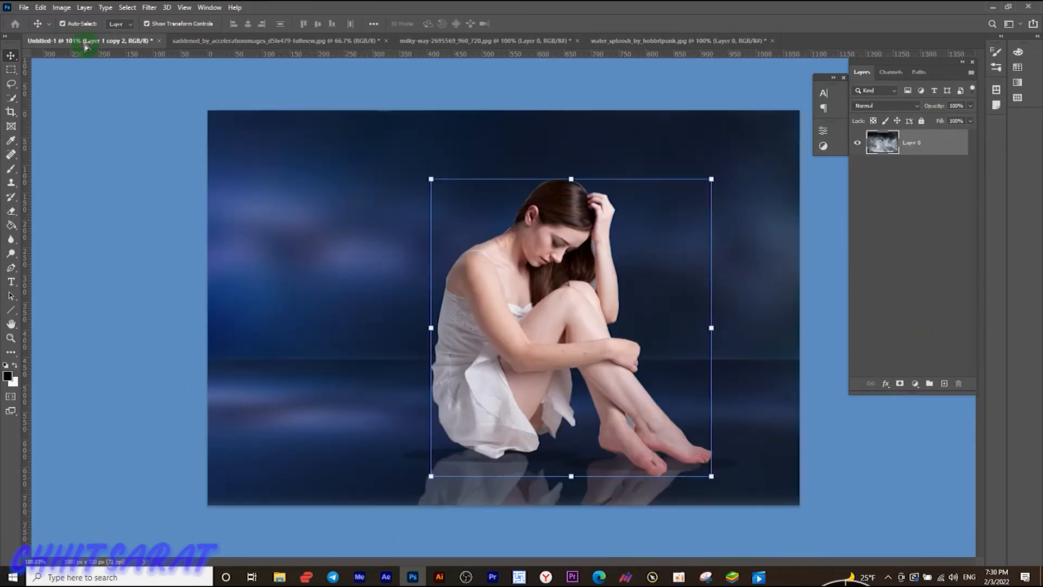
{"action": "left_click_drag", "start_coordinate": [519, 280], "coordinate": [519, 281]}
{"action": "left_click_drag", "start_coordinate": [679, 182], "coordinate": [431, 214]}
{"action": "left_click_drag", "start_coordinate": [631, 240], "coordinate": [611, 174]}
{"action": "left_click_drag", "start_coordinate": [566, 205], "coordinate": [604, 174]}
{"action": "left_click_drag", "start_coordinate": [343, 228], "coordinate": [332, 223]}
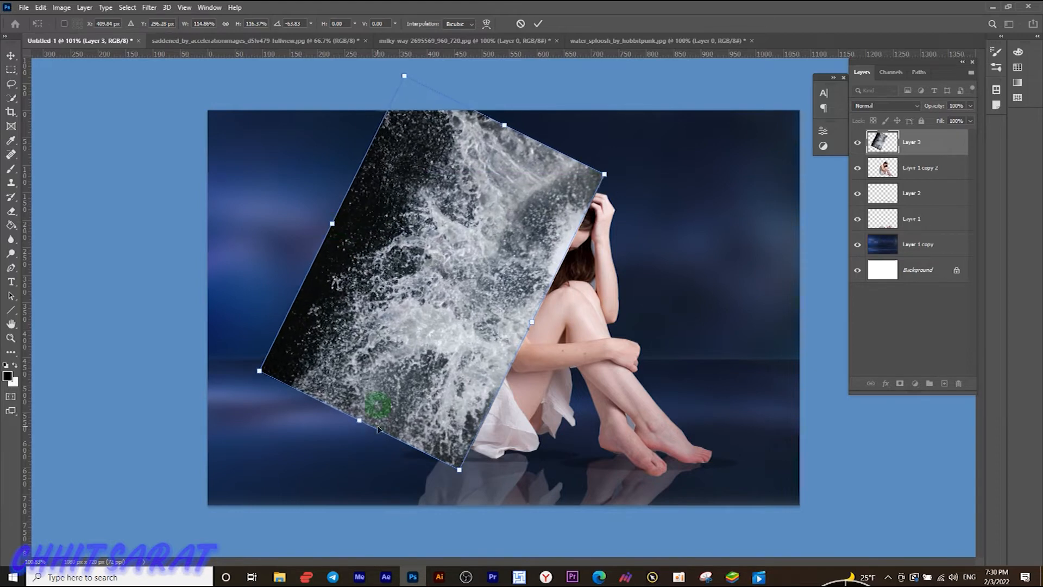
{"action": "left_click_drag", "start_coordinate": [364, 425], "coordinate": [354, 425]}
{"action": "left_click_drag", "start_coordinate": [628, 163], "coordinate": [624, 157]}
{"action": "left_click_drag", "start_coordinate": [431, 287], "coordinate": [450, 289]}
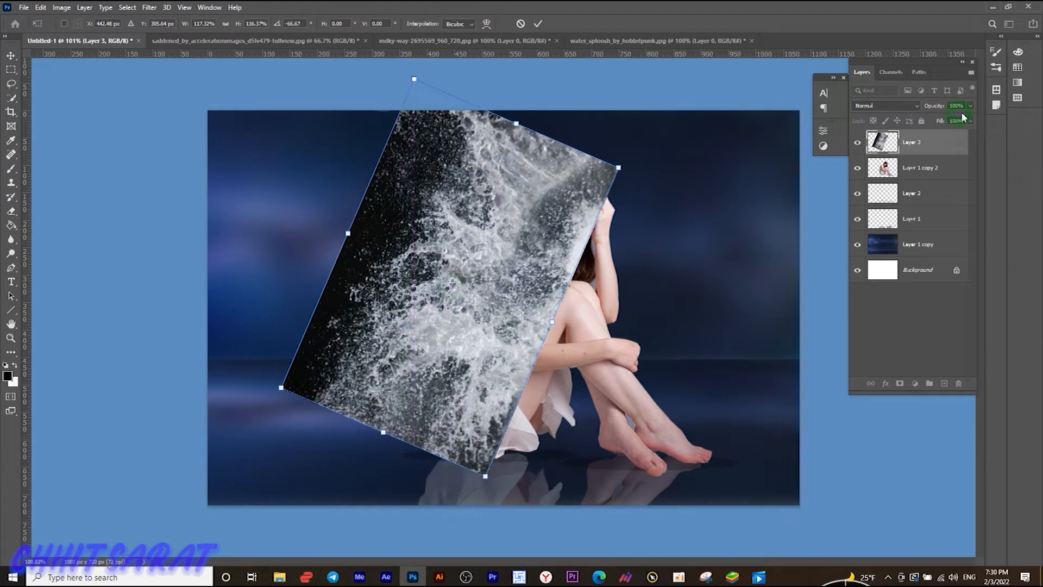
- Make Layer 3 68% opaque and fit the splash to the woman's back, narrowing it to 113.81% width
{"action": "left_click_drag", "start_coordinate": [954, 120], "coordinate": [954, 119]}
{"action": "left_click_drag", "start_coordinate": [465, 328], "coordinate": [471, 329]}
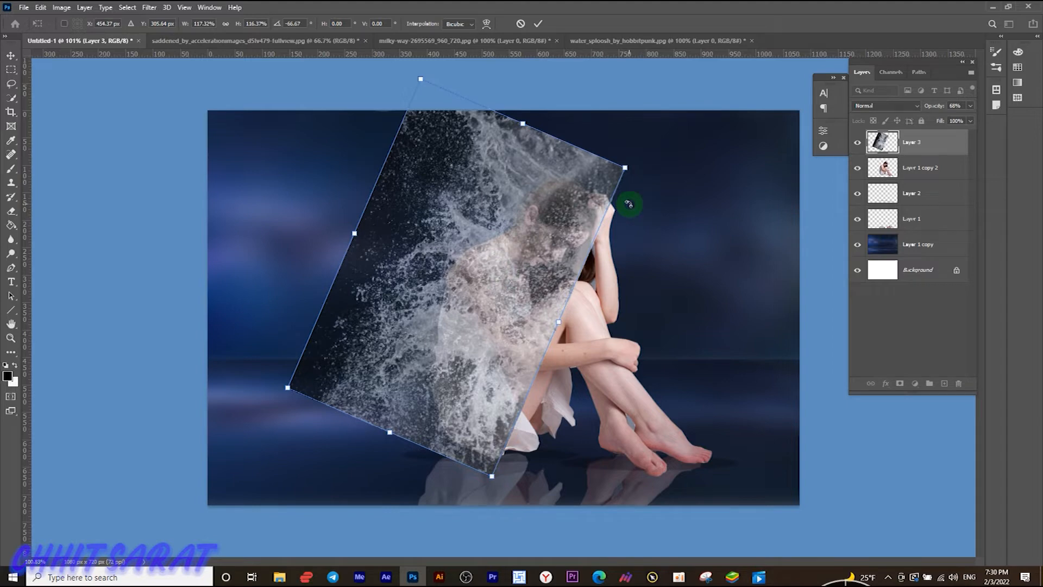
{"action": "left_click_drag", "start_coordinate": [521, 124], "coordinate": [516, 132]}
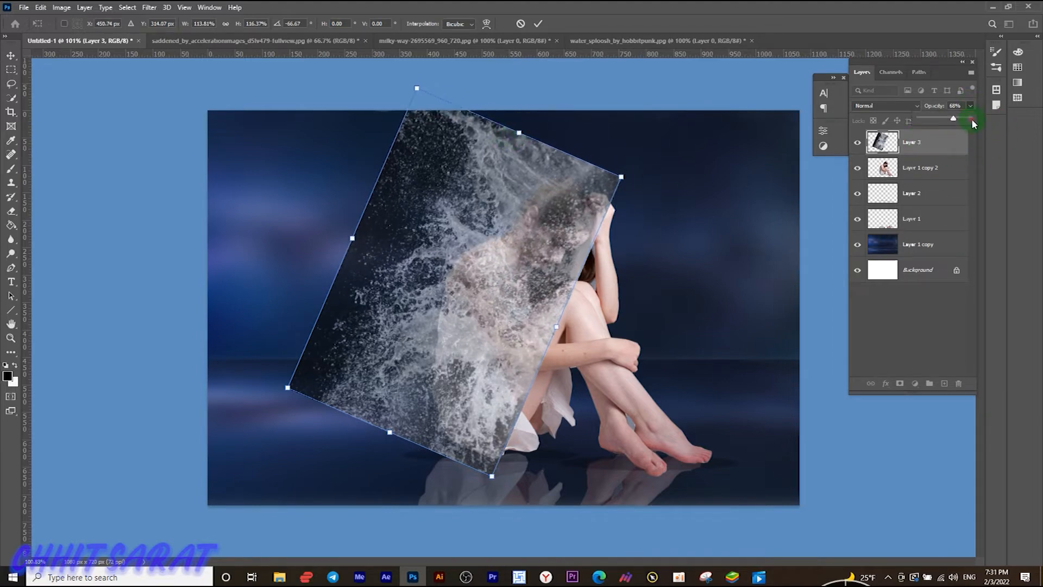
- Restore Layer 3 to 100% opacity, set its blend mode to Lighten and apply the transform
{"action": "left_click_drag", "start_coordinate": [972, 123], "coordinate": [989, 124]}
{"action": "left_click", "coordinate": [881, 191]}
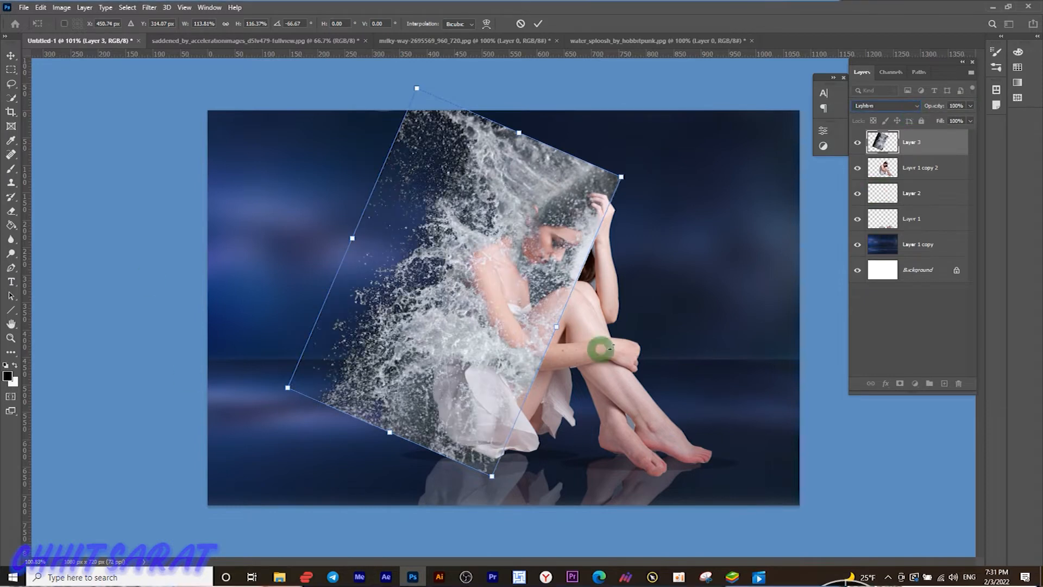
{"action": "left_click", "coordinate": [937, 141]}
- Add a layer mask to Layer 3 and prepare a circular Hard Round brush at 175 px with black as the foreground colour
{"action": "left_click", "coordinate": [899, 384]}
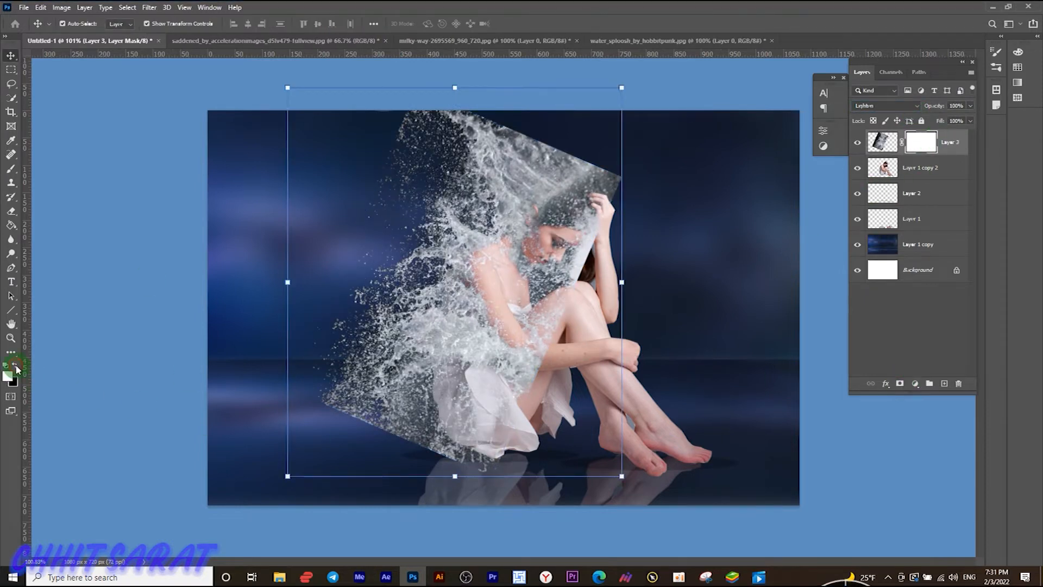
{"action": "left_click", "coordinate": [10, 175]}
{"action": "left_click", "coordinate": [77, 24]}
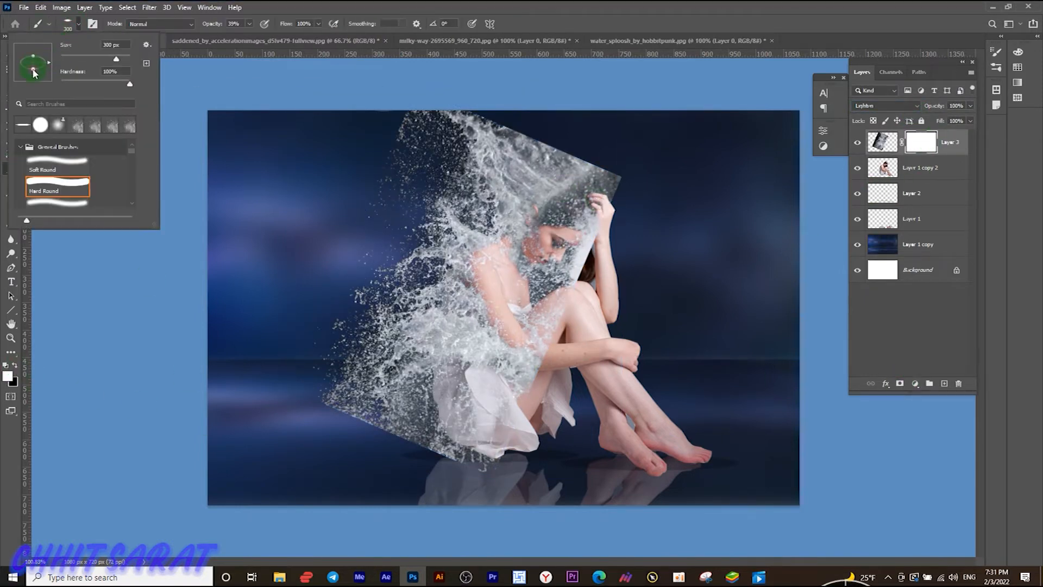
{"action": "left_click_drag", "start_coordinate": [33, 73], "coordinate": [34, 77]}
{"action": "left_click", "coordinate": [796, 294]}
{"action": "key", "text": "bracketleft"}
{"action": "key", "text": "bracketleft"}
{"action": "key", "text": "bracketleft"}
{"action": "left_click", "coordinate": [15, 366]}
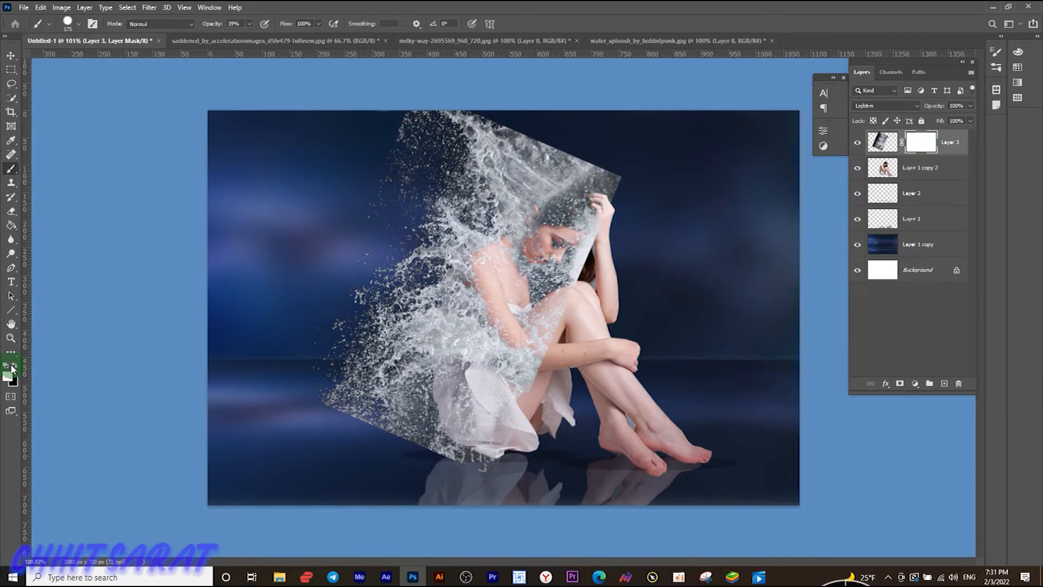
- Mask out the splash's corner beyond the woman's head, and raise the brush opacity to 100%
{"action": "left_click", "coordinate": [610, 209]}
{"action": "mouse_move", "coordinate": [621, 202]}
{"action": "left_mouse_down"}
{"action": "mouse_move", "coordinate": [634, 239]}
{"action": "mouse_move", "coordinate": [588, 145]}
{"action": "mouse_move", "coordinate": [554, 128]}
{"action": "left_mouse_up"}
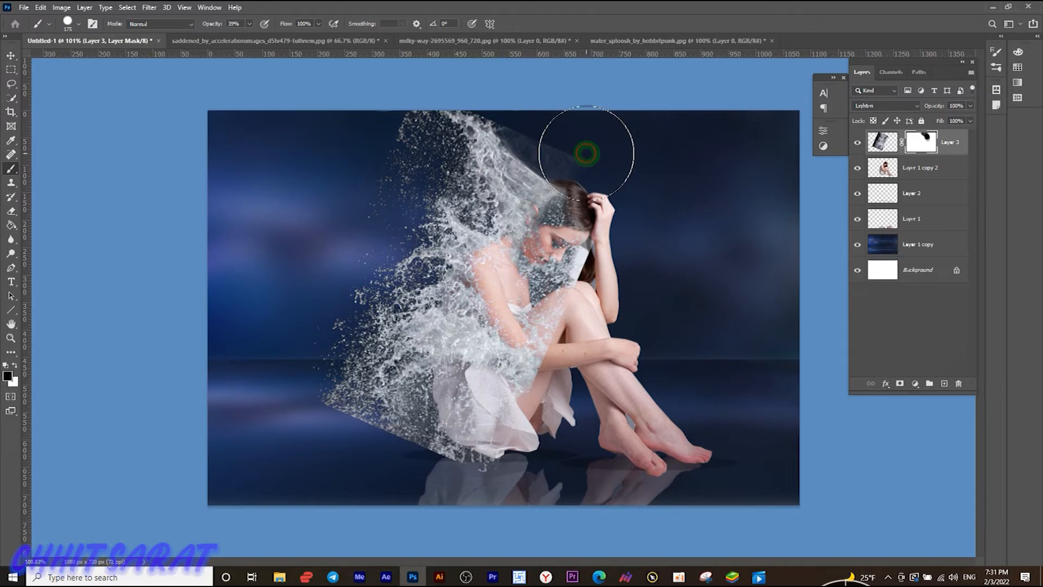
{"action": "left_click_drag", "start_coordinate": [281, 39], "coordinate": [288, 39]}
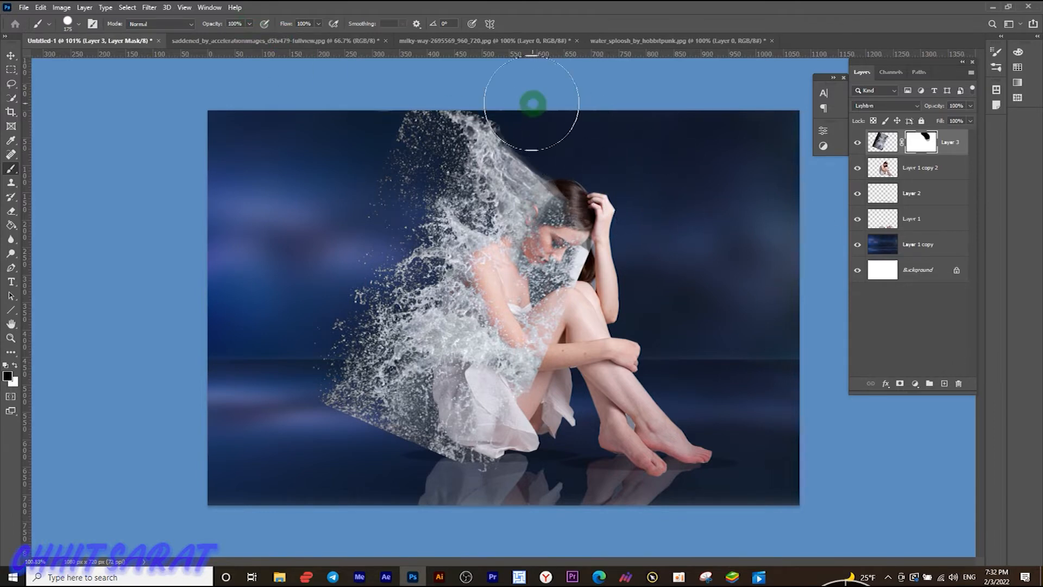
- Shrink the brush to 100 px and mask the splash off the woman's face, hair, knees and lower dress
{"action": "left_click", "coordinate": [584, 266]}
{"action": "key", "text": "bracketleft"}
{"action": "key", "text": "bracketleft"}
{"action": "key", "text": "bracketleft"}
{"action": "mouse_move", "coordinate": [565, 266]}
{"action": "left_mouse_down"}
{"action": "mouse_move", "coordinate": [567, 256]}
{"action": "mouse_move", "coordinate": [583, 285]}
{"action": "left_mouse_up"}
{"action": "mouse_move", "coordinate": [613, 377]}
{"action": "left_mouse_down"}
{"action": "mouse_move", "coordinate": [557, 327]}
{"action": "mouse_move", "coordinate": [530, 283]}
{"action": "mouse_move", "coordinate": [538, 263]}
{"action": "mouse_move", "coordinate": [565, 313]}
{"action": "mouse_move", "coordinate": [543, 329]}
{"action": "left_mouse_up"}
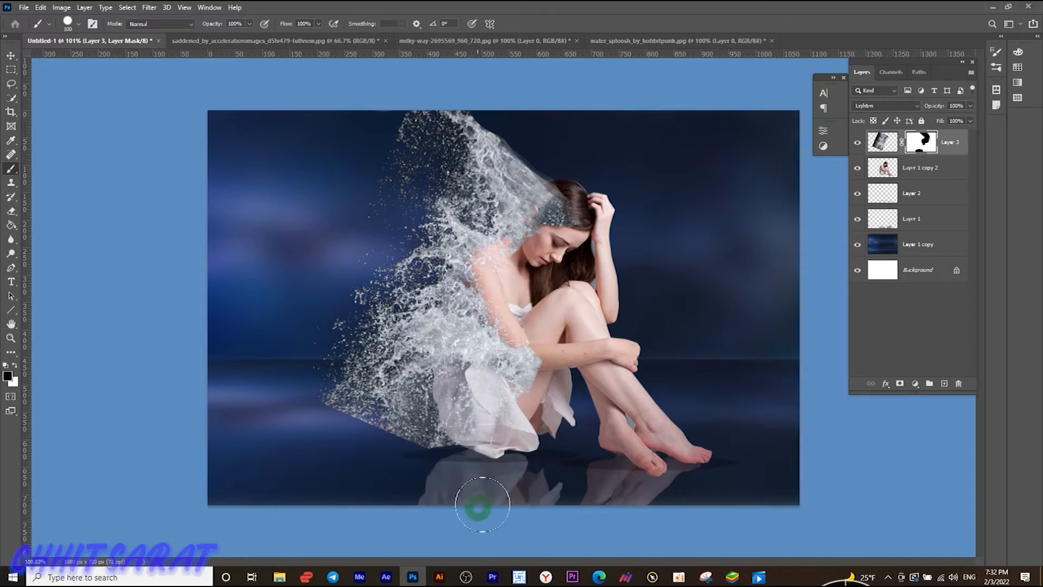
- Add a layer mask to Layer 1 copy 2 and paint out the woman's back and the rear of her dress in black
{"action": "left_click", "coordinate": [918, 170]}
{"action": "left_click", "coordinate": [899, 383]}
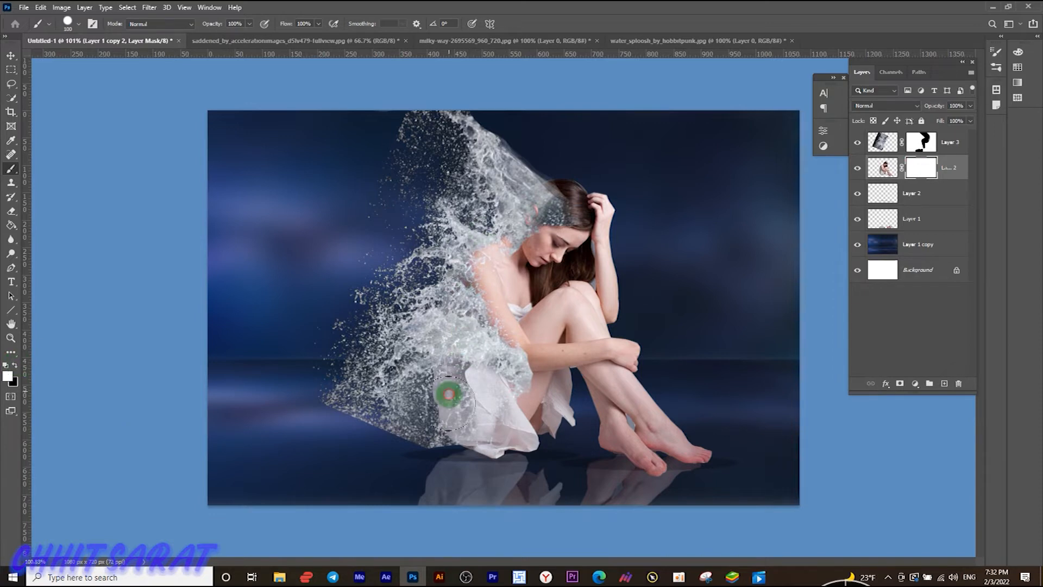
{"action": "left_click", "coordinate": [927, 142]}
{"action": "left_click", "coordinate": [923, 167]}
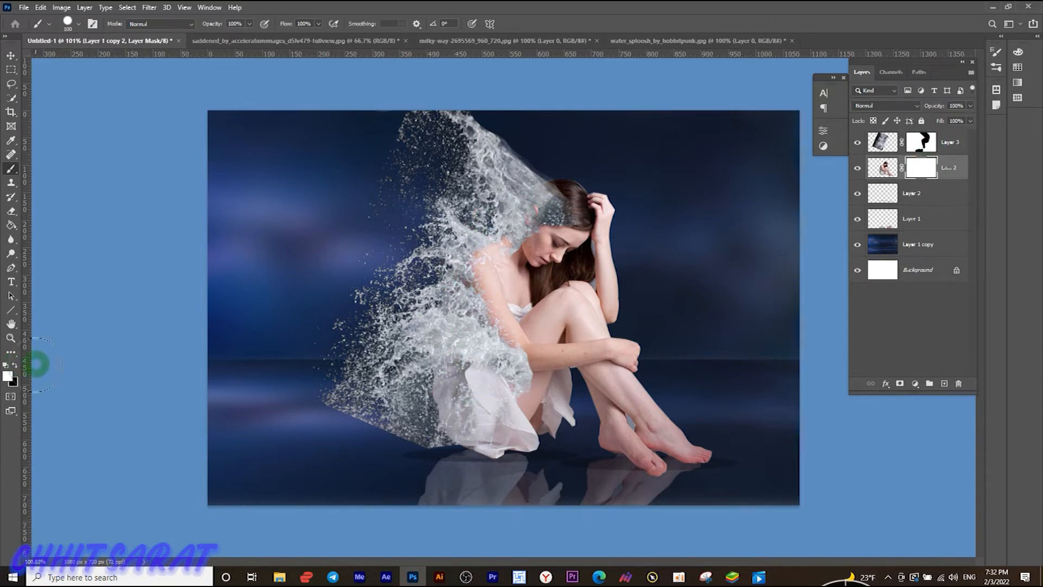
{"action": "left_click", "coordinate": [15, 365]}
{"action": "left_click_drag", "start_coordinate": [471, 270], "coordinate": [469, 304]}
{"action": "mouse_move", "coordinate": [431, 263]}
{"action": "left_mouse_down"}
{"action": "mouse_move", "coordinate": [419, 391]}
{"action": "mouse_move", "coordinate": [429, 391]}
{"action": "mouse_move", "coordinate": [430, 354]}
{"action": "mouse_move", "coordinate": [433, 411]}
{"action": "left_mouse_up"}
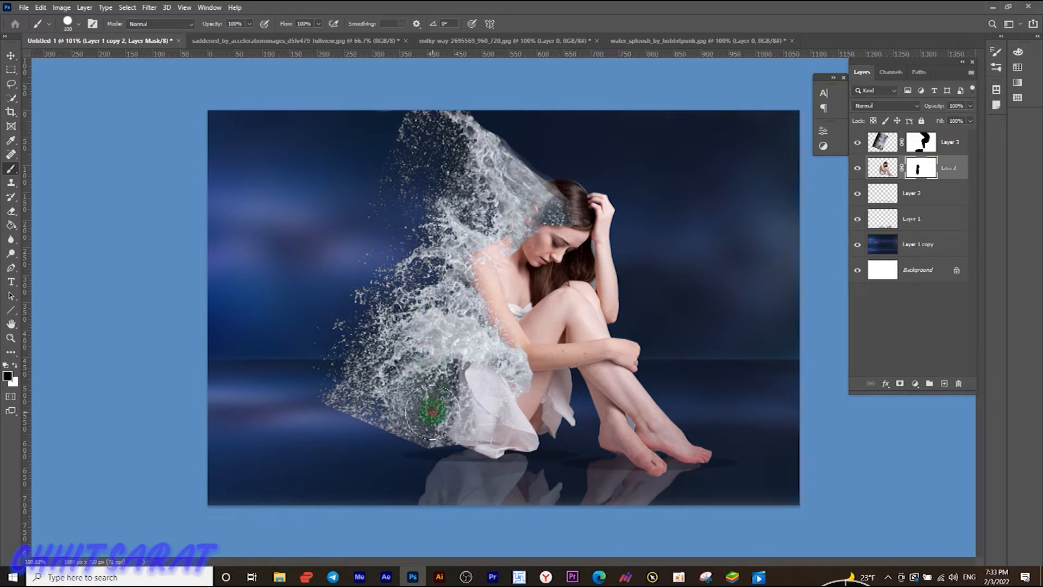
{"action": "mouse_move", "coordinate": [440, 274]}
{"action": "left_mouse_down"}
{"action": "mouse_move", "coordinate": [430, 233]}
{"action": "mouse_move", "coordinate": [389, 464]}
{"action": "mouse_move", "coordinate": [440, 424]}
{"action": "left_mouse_up"}
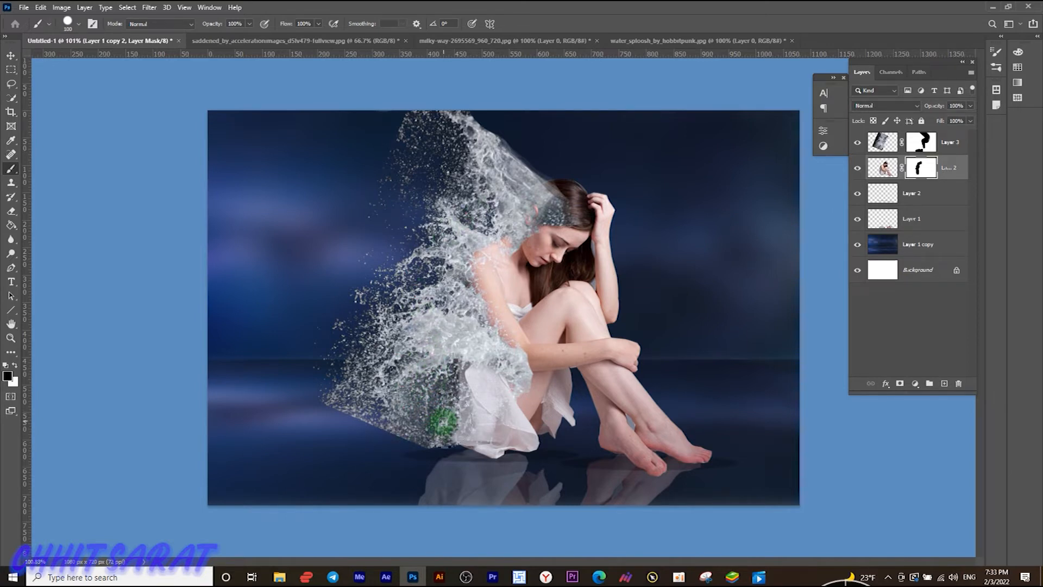
{"action": "left_click_drag", "start_coordinate": [434, 372], "coordinate": [427, 396]}
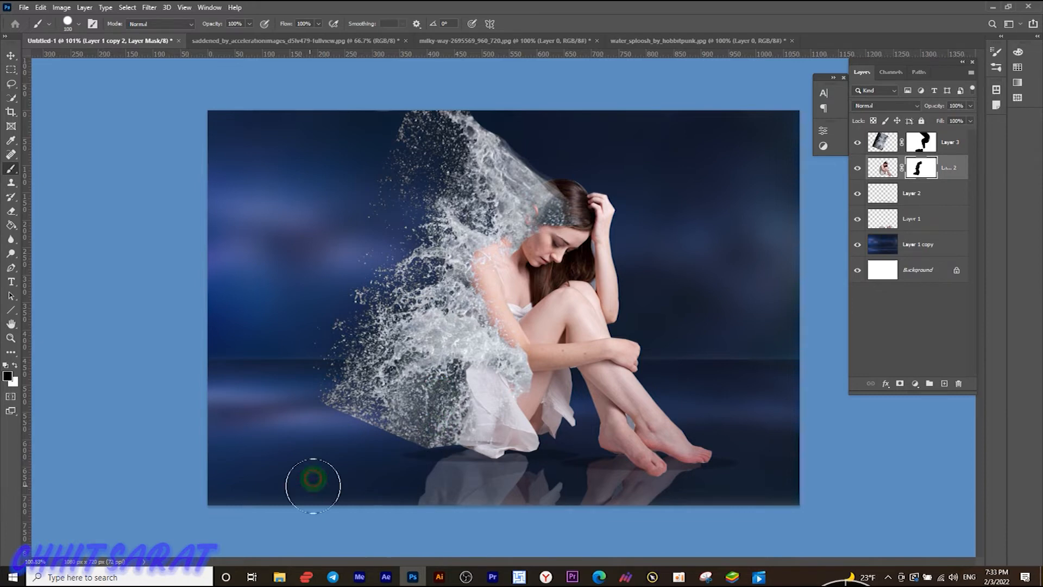
- Mask out the splash's lower edge beneath the dress on Layer 3's mask, and deselect the layer
{"action": "left_click", "coordinate": [923, 144]}
{"action": "mouse_move", "coordinate": [434, 471]}
{"action": "left_mouse_down"}
{"action": "mouse_move", "coordinate": [407, 468]}
{"action": "mouse_move", "coordinate": [481, 471]}
{"action": "left_mouse_up"}
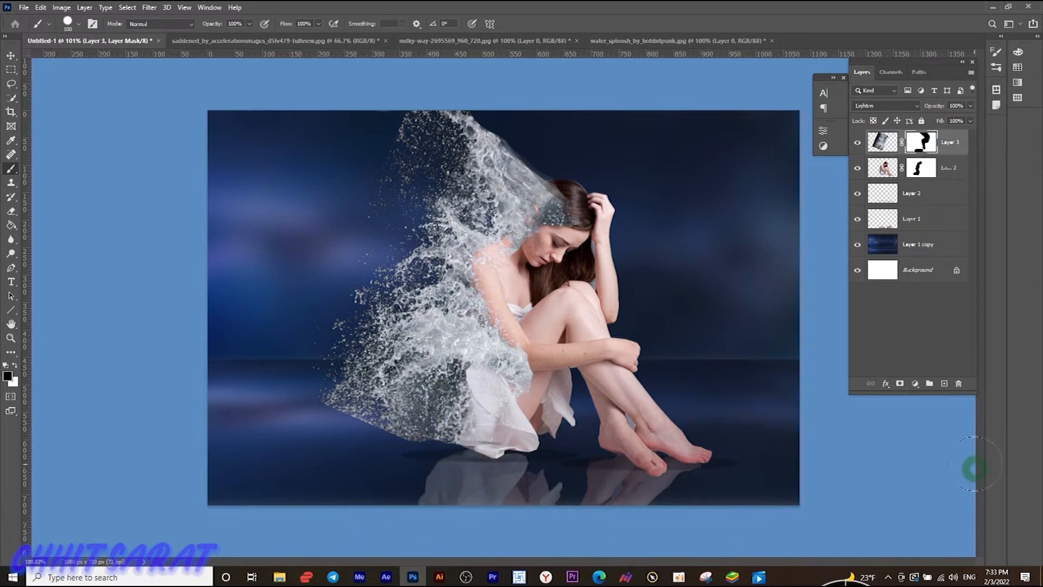
{"action": "scroll", "coordinate": [795, 405], "scroll_direction": "down", "scroll_amount": 1}
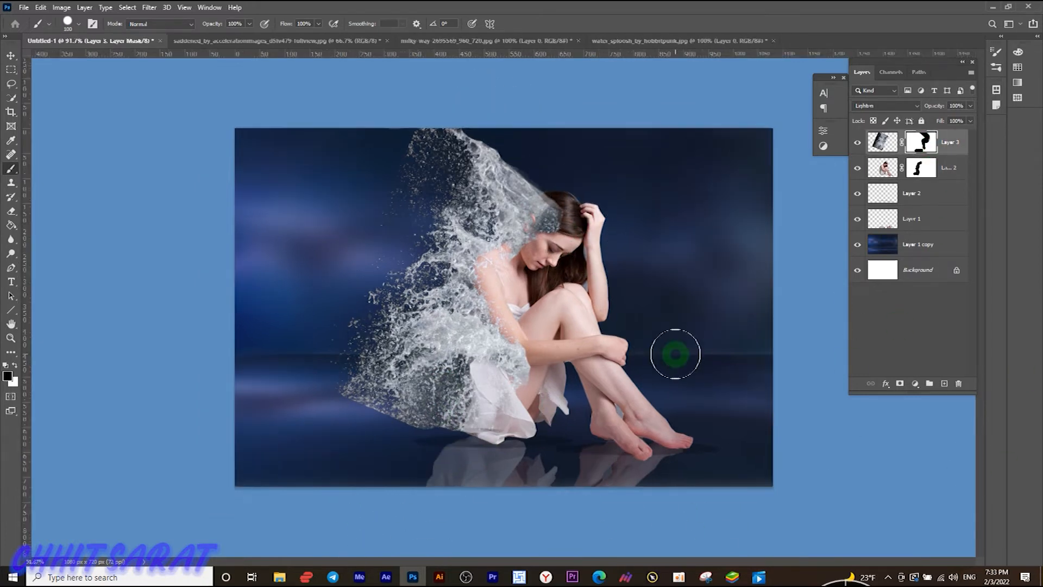
{"action": "left_click", "coordinate": [927, 335]}
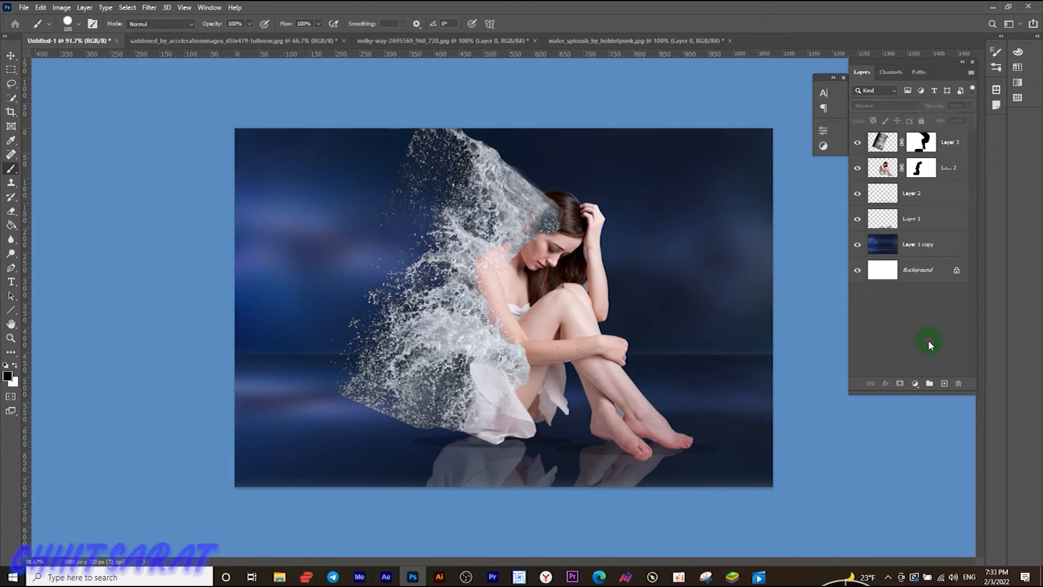
- Open the spray image 6524583_preview.png and unlock its Background layer
{"action": "left_click", "coordinate": [22, 7]}
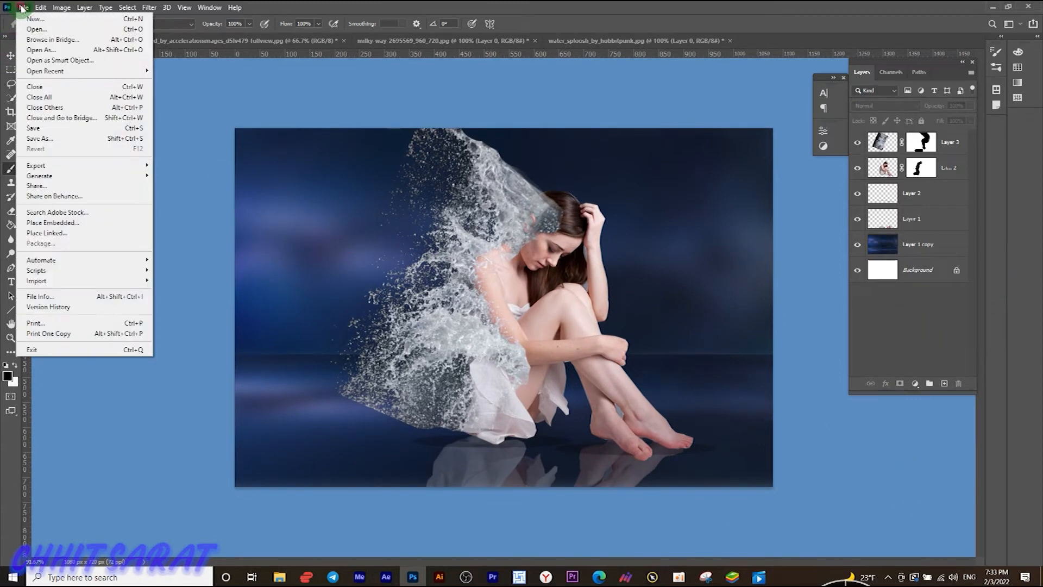
{"action": "left_click", "coordinate": [31, 26]}
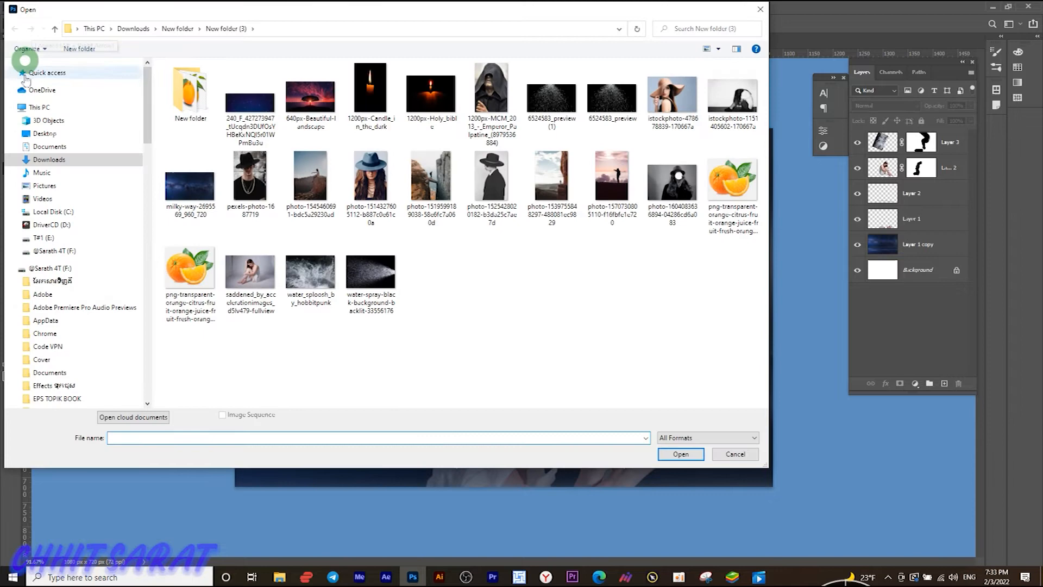
{"action": "left_click", "coordinate": [611, 108]}
{"action": "left_click", "coordinate": [687, 454]}
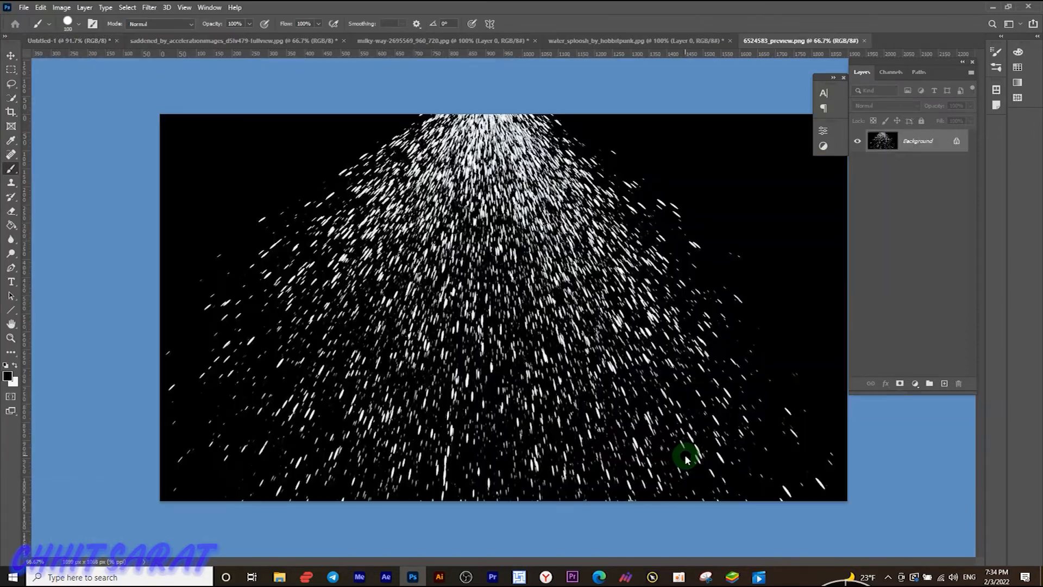
{"action": "left_click", "coordinate": [958, 142]}
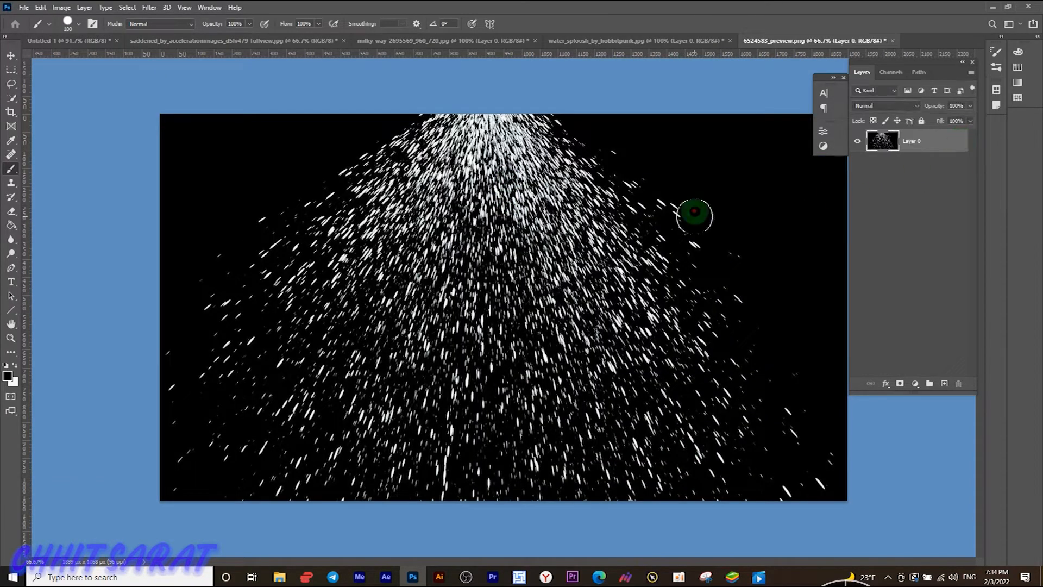
- Move the spray layer from 6524583_preview.png into the Untitled-1 composite, covering the canvas
{"action": "left_click", "coordinate": [10, 55]}
{"action": "left_click_drag", "start_coordinate": [540, 240], "coordinate": [178, 55]}
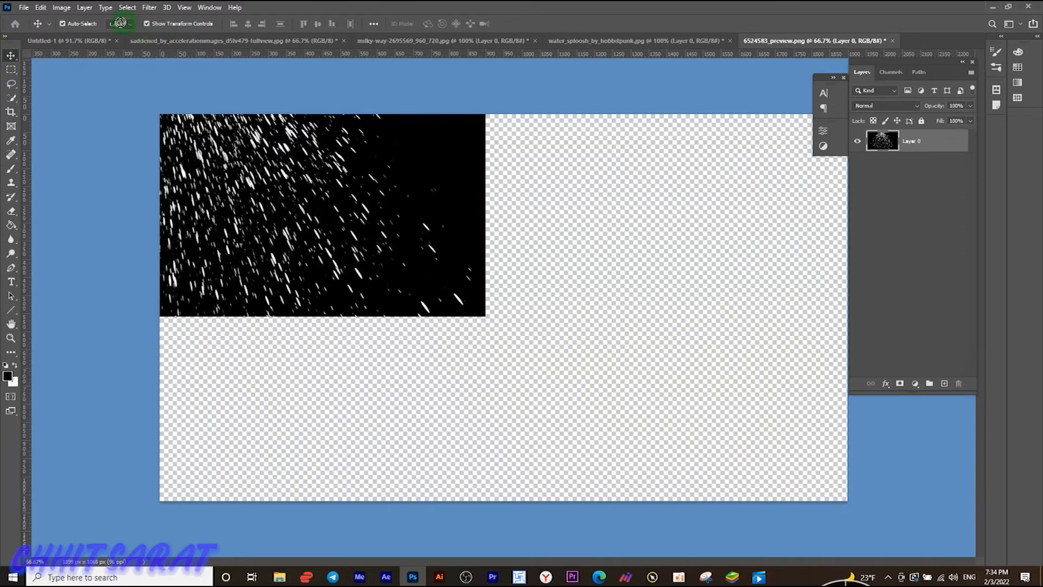
{"action": "left_click_drag", "start_coordinate": [87, 38], "coordinate": [87, 39]}
{"action": "left_click_drag", "start_coordinate": [478, 226], "coordinate": [521, 233]}
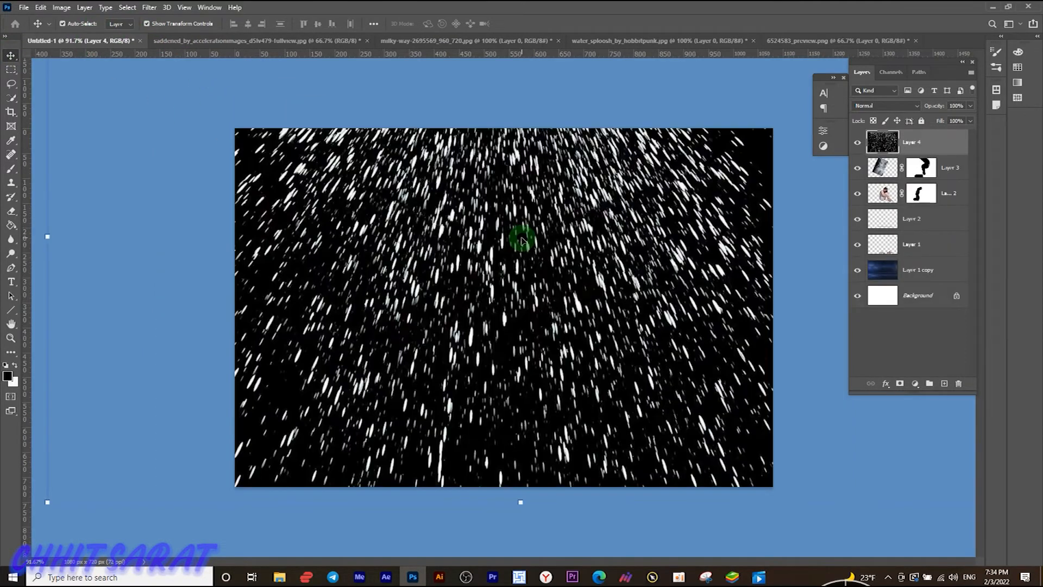
- Scale the spray down to about 40% width and 56% height, and rotate it about 90° so it fans out behind the woman
{"action": "scroll", "coordinate": [571, 228], "scroll_direction": "down", "scroll_amount": 2}
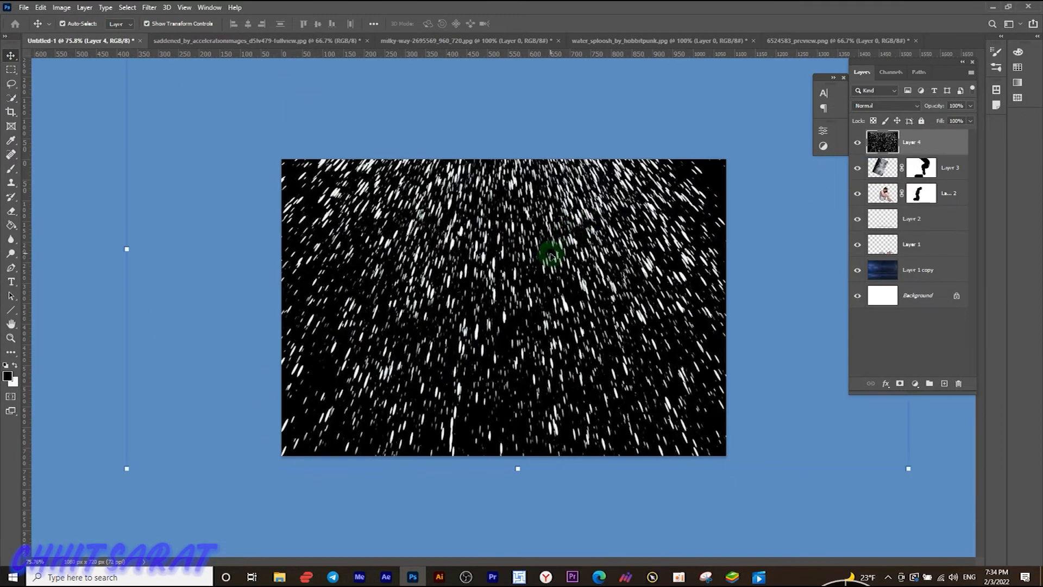
{"action": "left_click_drag", "start_coordinate": [909, 466], "coordinate": [562, 413]}
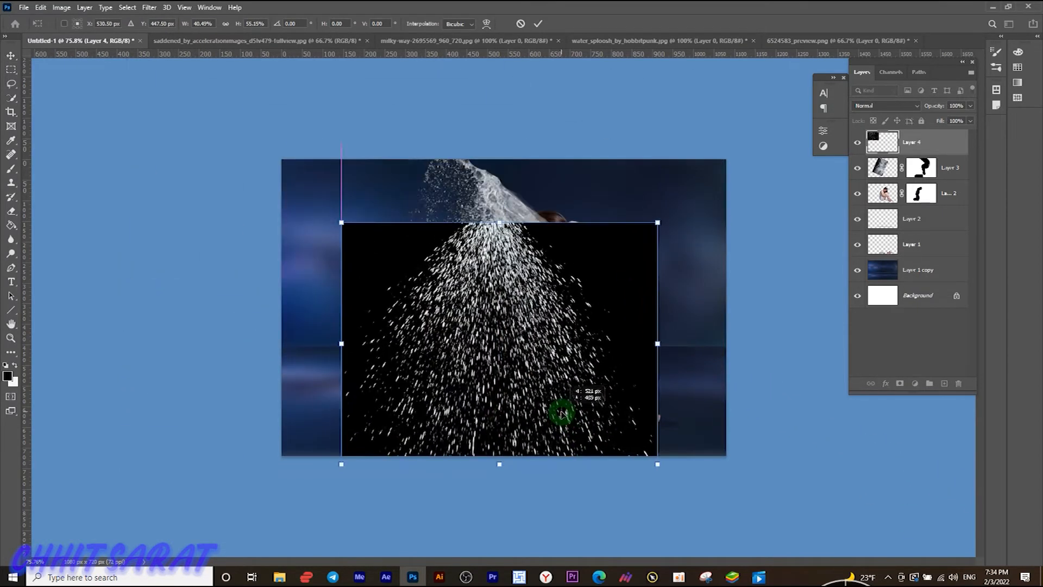
{"action": "left_click_drag", "start_coordinate": [671, 212], "coordinate": [577, 471]}
{"action": "left_click_drag", "start_coordinate": [500, 366], "coordinate": [471, 327]}
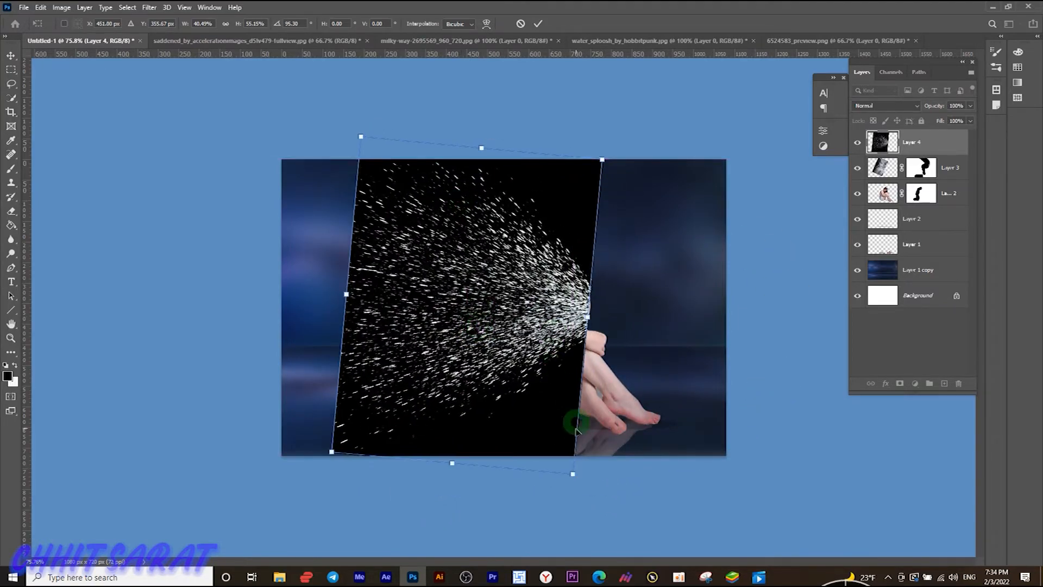
{"action": "left_click_drag", "start_coordinate": [573, 475], "coordinate": [599, 470]}
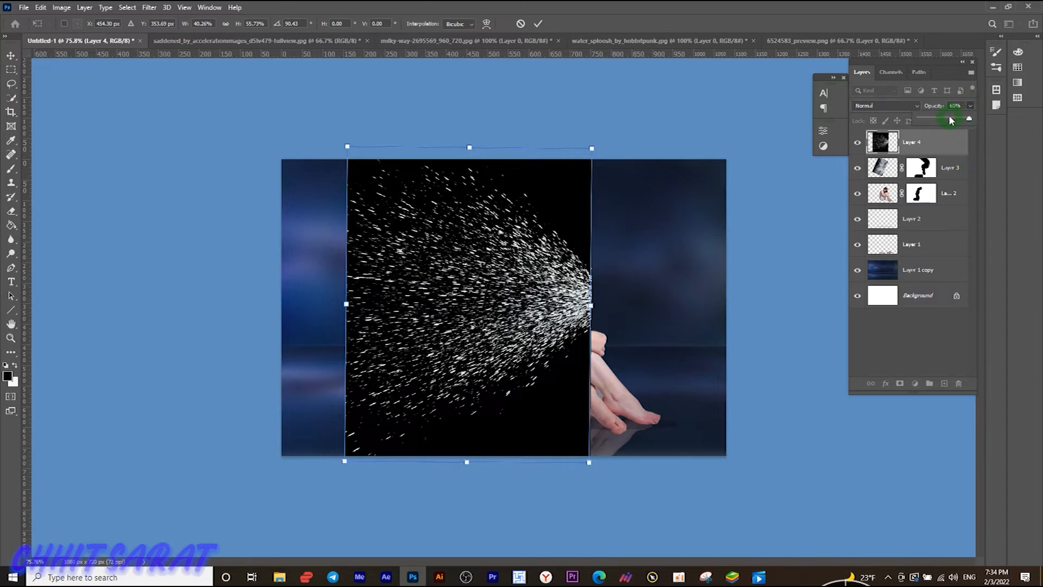
- Set the spray layer to 60% opacity and Lighten blending, position it over the splash, and apply the transform
{"action": "left_click", "coordinate": [949, 119]}
{"action": "scroll", "coordinate": [631, 347], "scroll_direction": "up", "scroll_amount": 2}
{"action": "left_click_drag", "start_coordinate": [545, 353], "coordinate": [484, 311]}
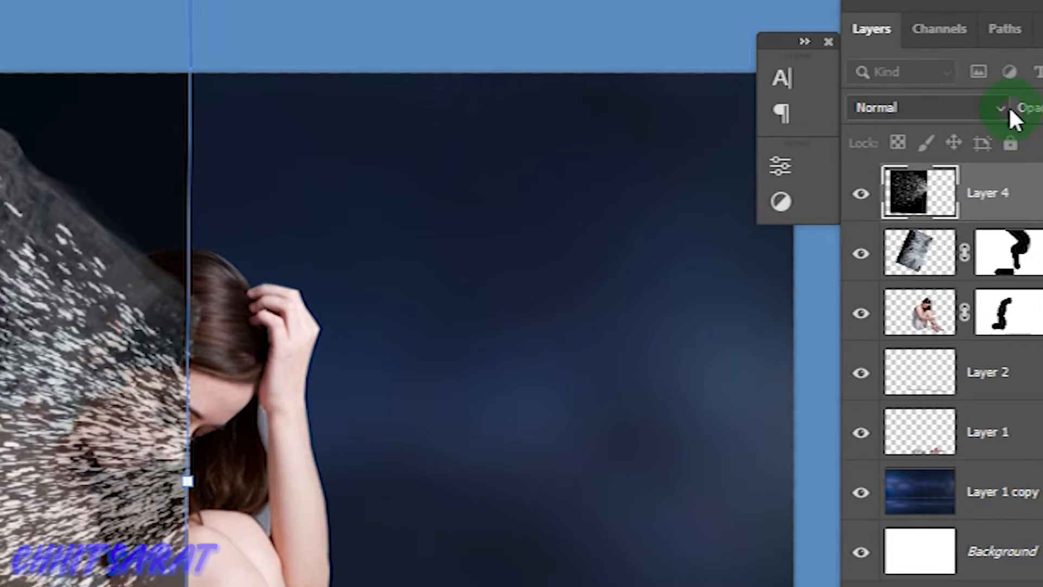
{"action": "left_click", "coordinate": [917, 106]}
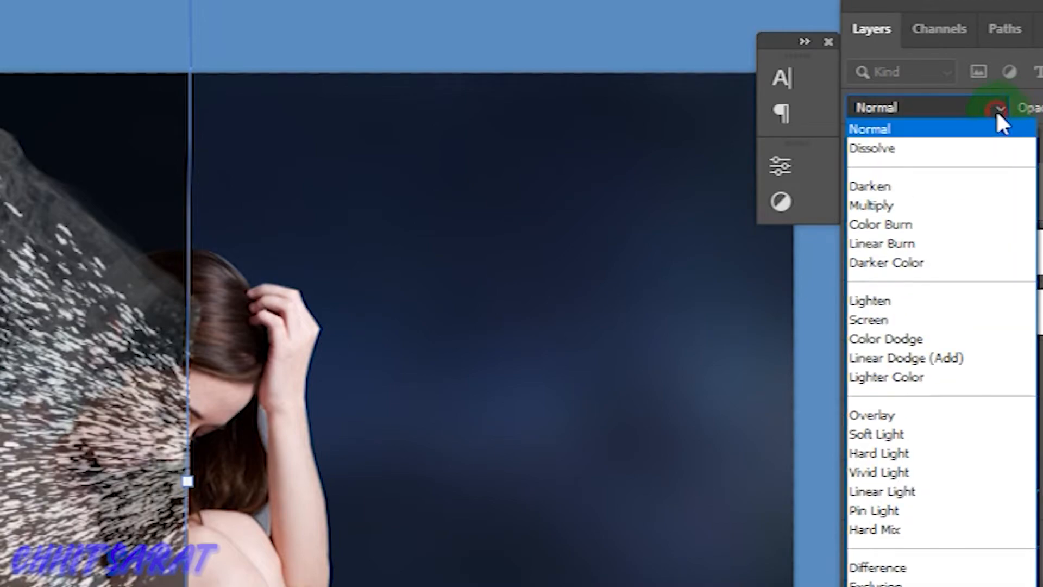
{"action": "left_click", "coordinate": [896, 299]}
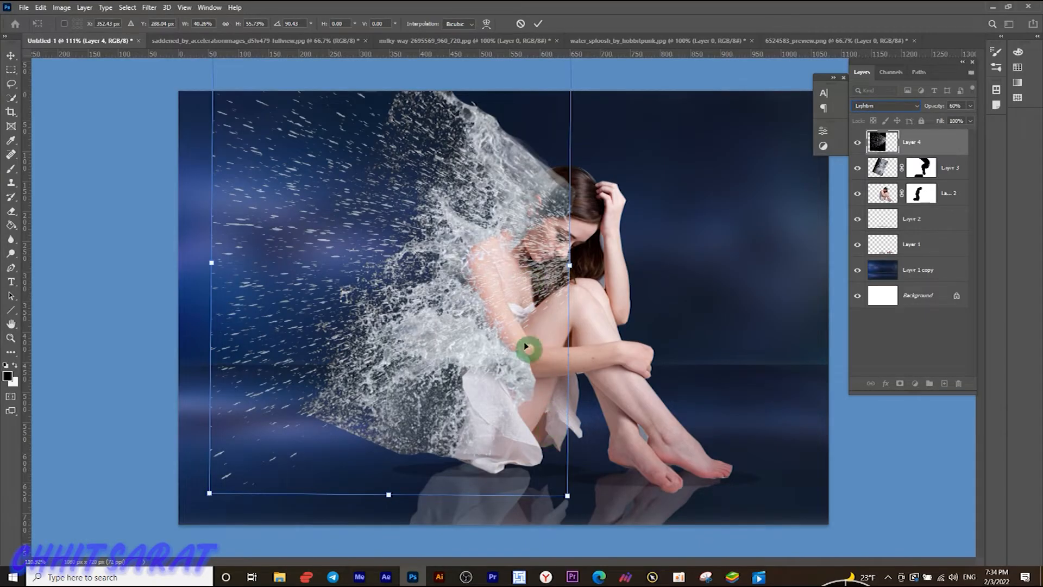
{"action": "left_click", "coordinate": [537, 25]}
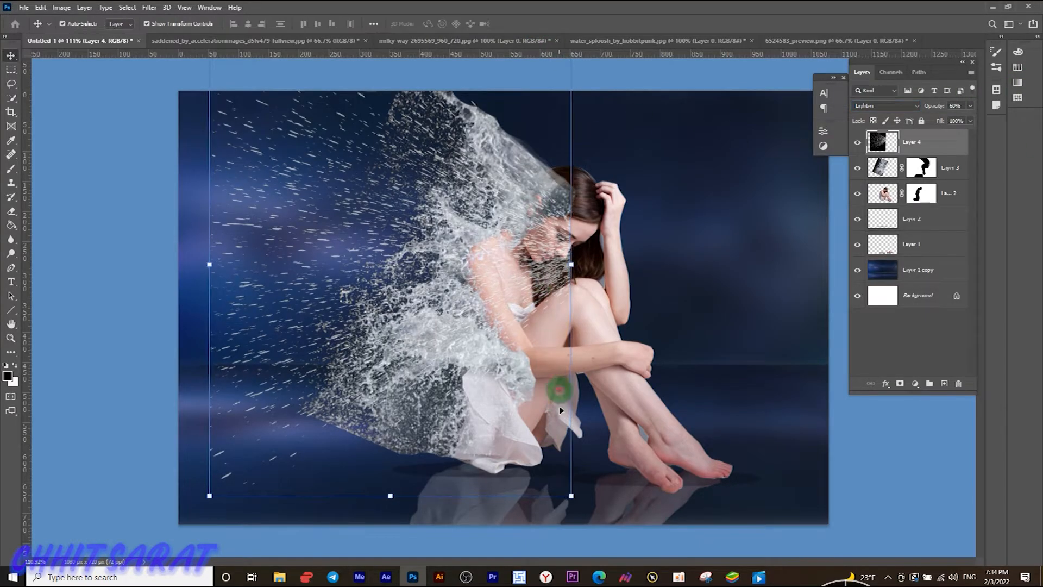
- Shrink the spray to 97% width and 97.92% height, and move it down over the splash
{"action": "left_click_drag", "start_coordinate": [571, 496], "coordinate": [559, 492]}
{"action": "left_click_drag", "start_coordinate": [491, 398], "coordinate": [430, 362]}
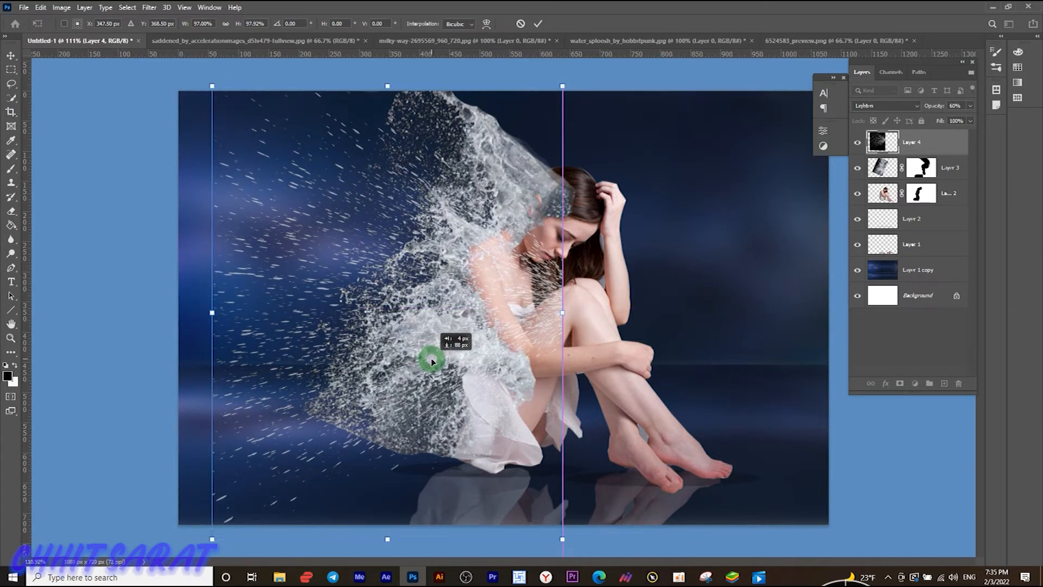
{"action": "left_click_drag", "start_coordinate": [432, 361], "coordinate": [432, 365]}
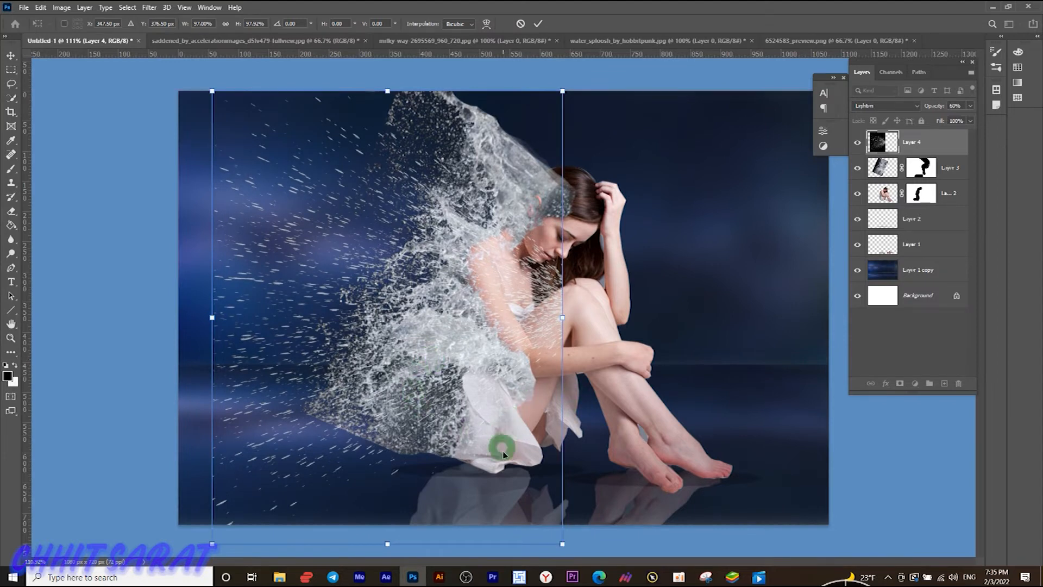
{"action": "left_click", "coordinate": [936, 144]}
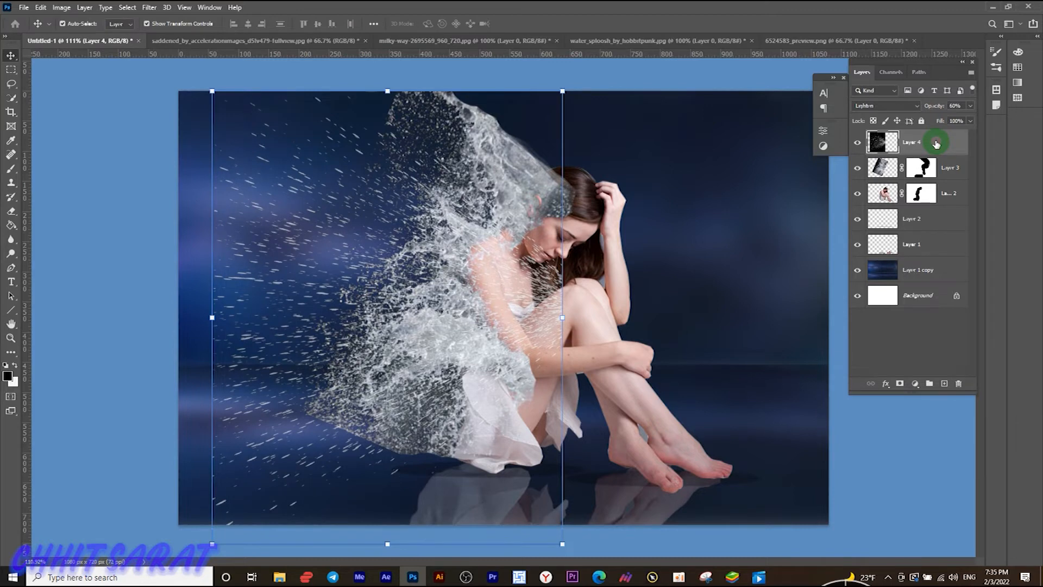
{"action": "left_click", "coordinate": [891, 143]}
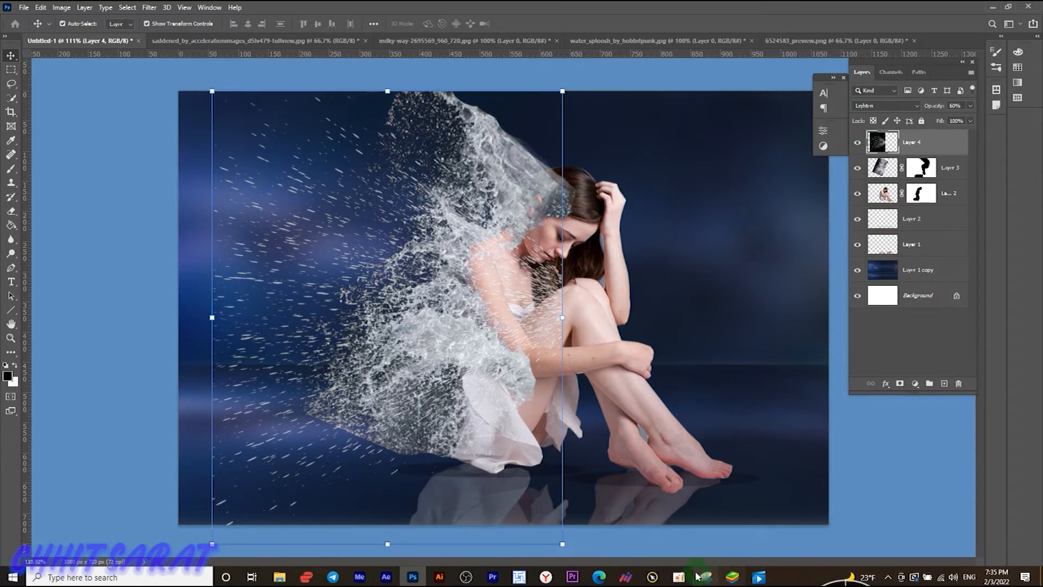
{"action": "left_click", "coordinate": [679, 577]}
{"action": "left_click", "coordinate": [296, 296]}
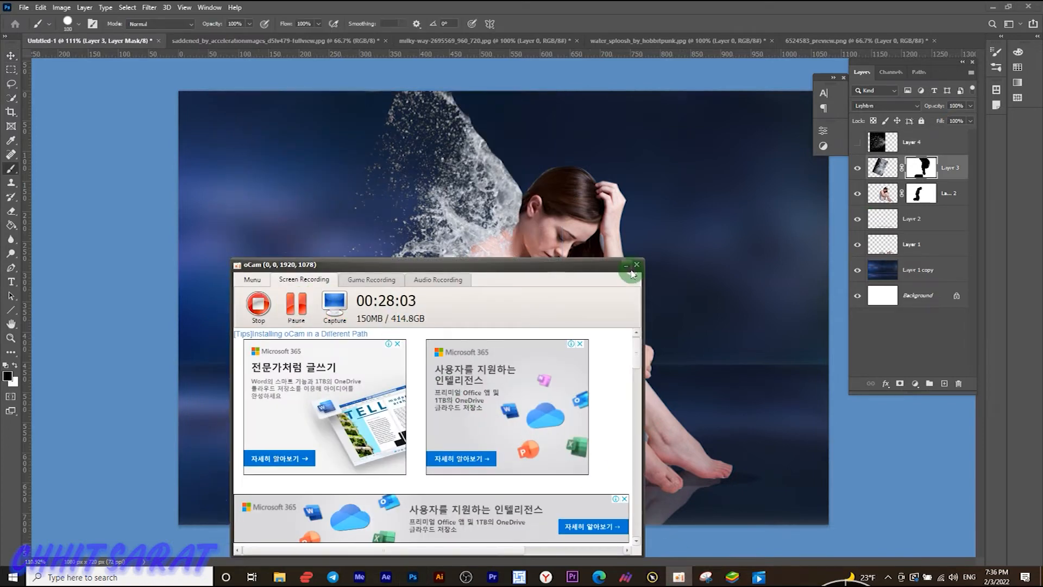
{"action": "left_click", "coordinate": [627, 266]}
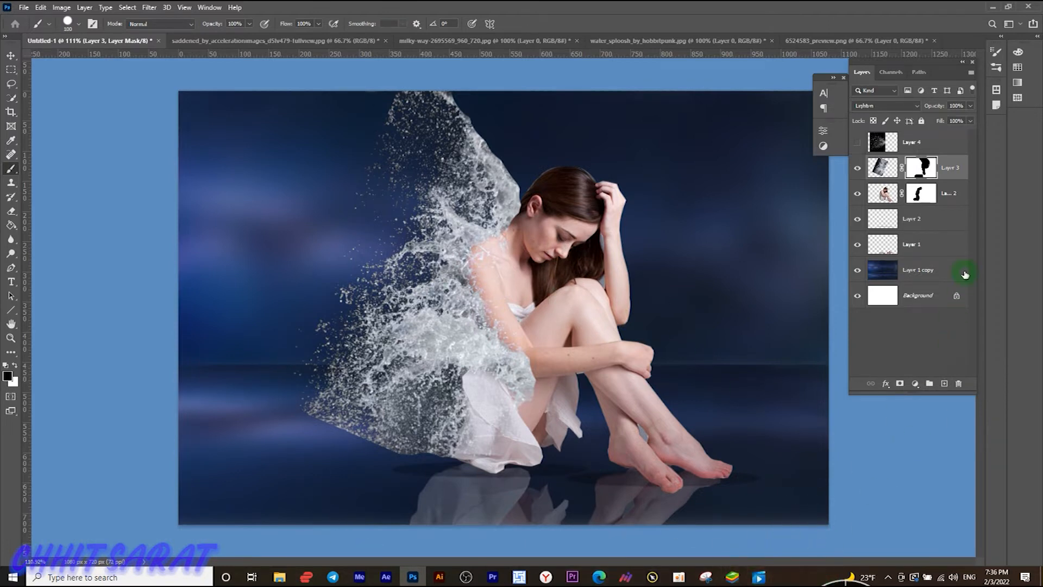
- Show Layer 4, narrow the spray to 95.03% width, and shift it off the woman to the canvas's left edge
{"action": "left_click", "coordinate": [861, 144]}
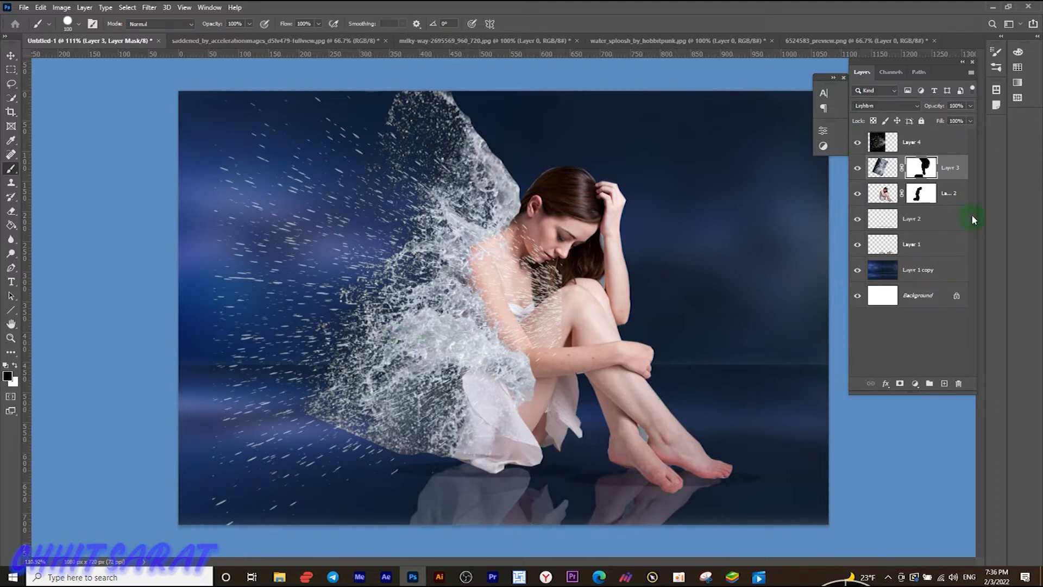
{"action": "left_click", "coordinate": [919, 143]}
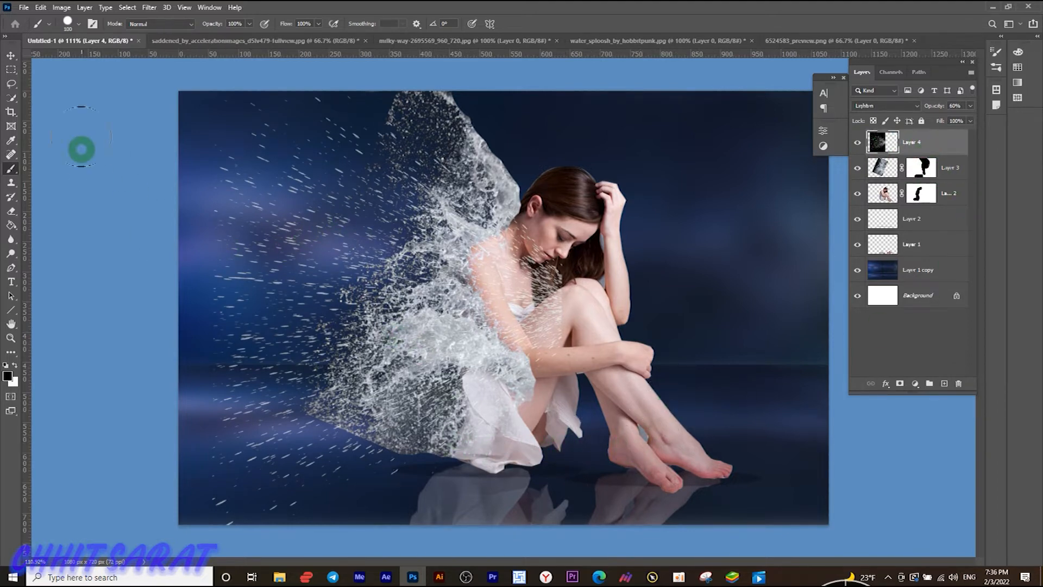
{"action": "left_click", "coordinate": [11, 56]}
{"action": "left_click_drag", "start_coordinate": [214, 317], "coordinate": [229, 317]}
{"action": "left_click_drag", "start_coordinate": [516, 177], "coordinate": [471, 166]}
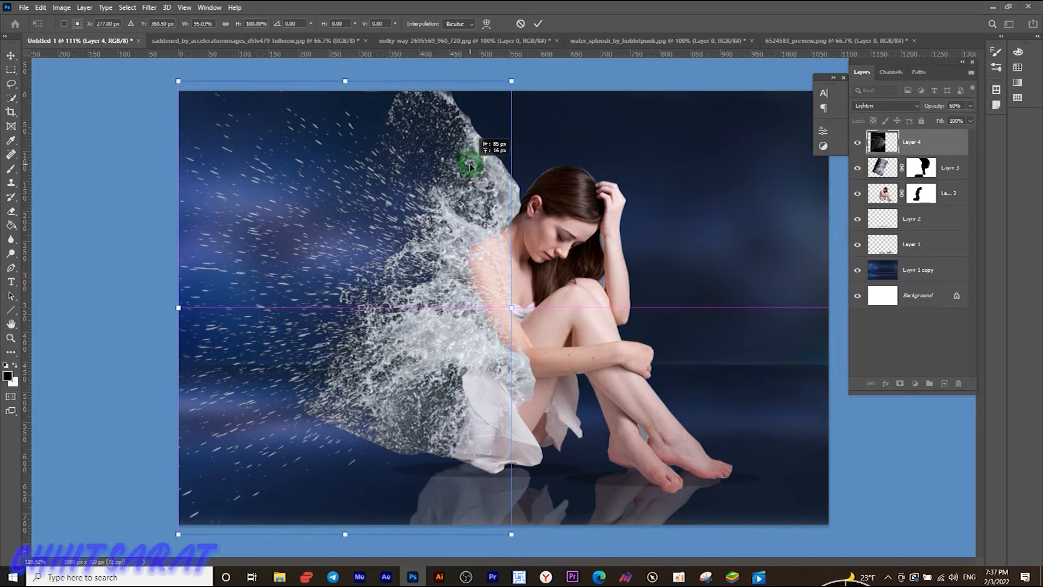
{"action": "left_click", "coordinate": [467, 227]}
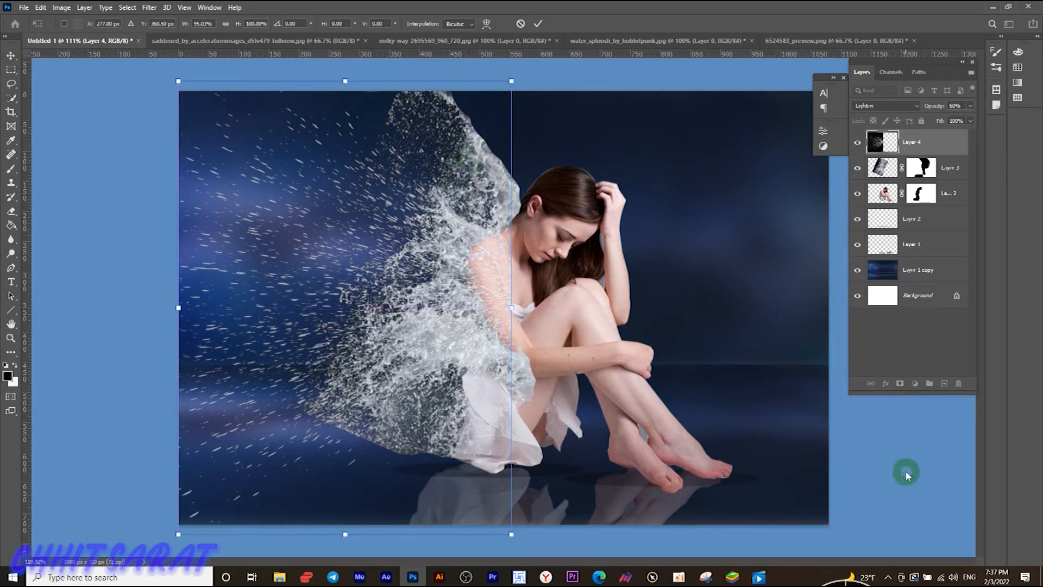
{"action": "key", "text": "Return"}
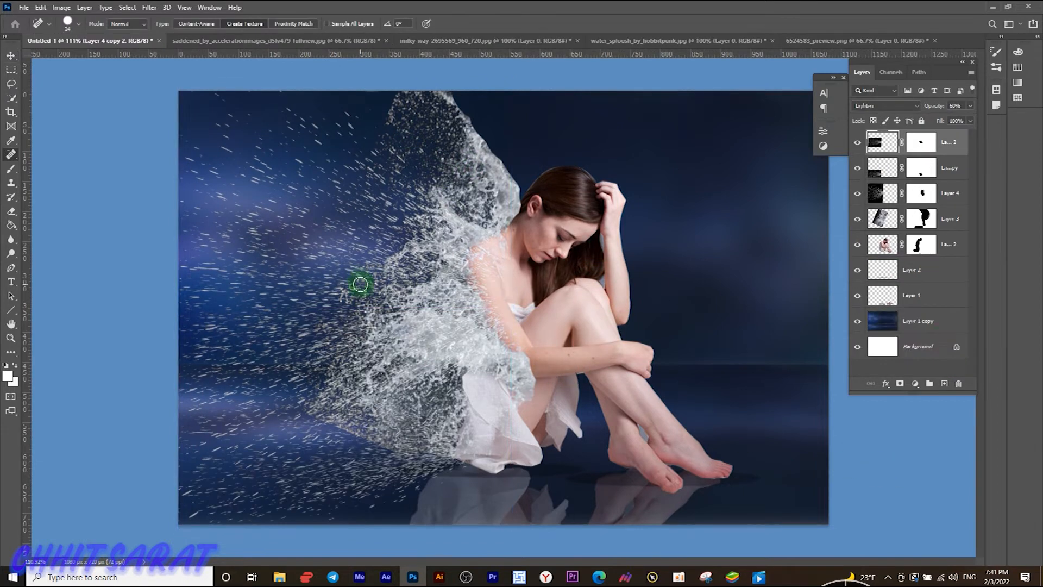
- Move the Layer 4 copy 2 spray up over the upper part of the splash, and deselect the layer
{"action": "key", "text": "v"}
{"action": "left_click_drag", "start_coordinate": [309, 311], "coordinate": [333, 284]}
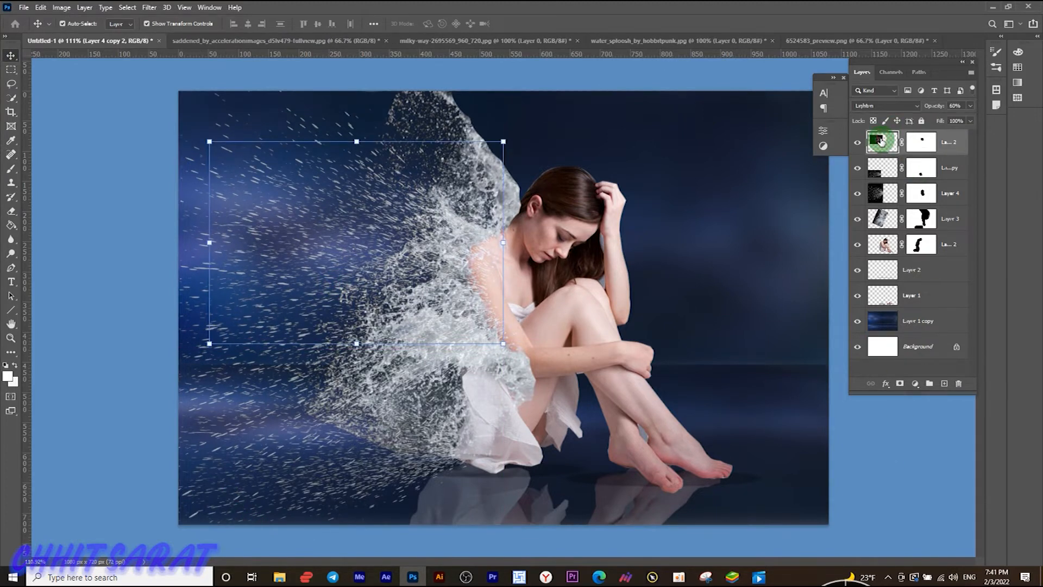
{"action": "key", "text": "shift+j"}
{"action": "left_click", "coordinate": [12, 55]}
{"action": "left_click_drag", "start_coordinate": [384, 237], "coordinate": [393, 216]}
{"action": "left_click", "coordinate": [854, 480]}
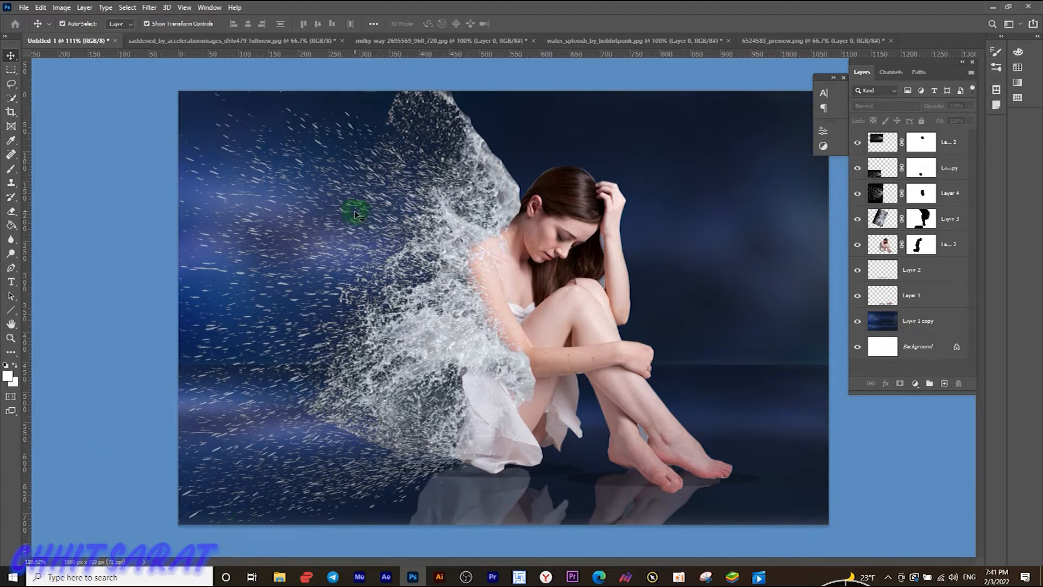
- Duplicate Layer 4 copy 2, then enlarge and slightly rotate the duplicate over the upper splash
{"action": "left_click", "coordinate": [885, 143]}
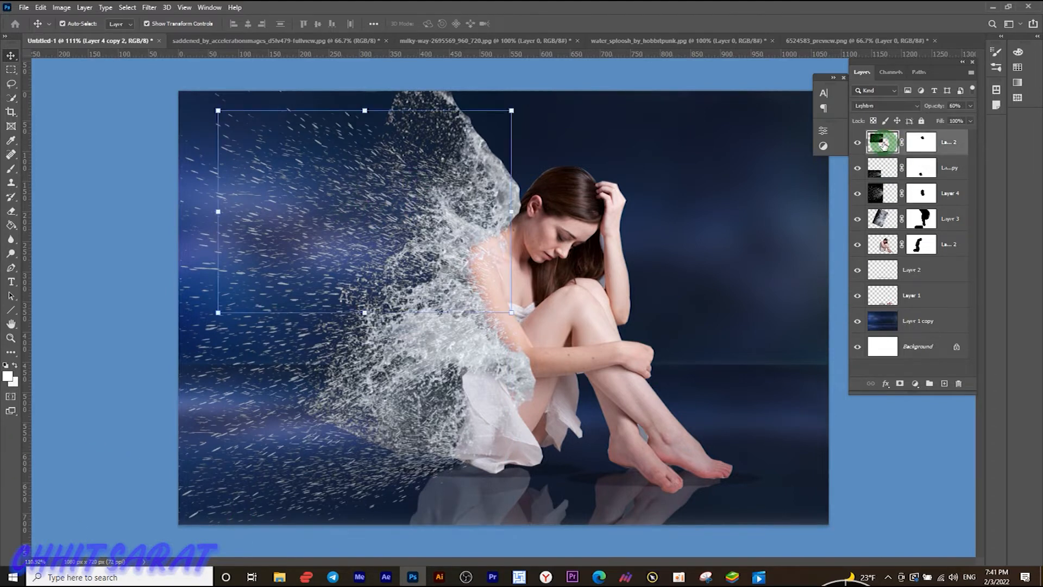
{"action": "key", "text": "ctrl+j"}
{"action": "left_click_drag", "start_coordinate": [421, 242], "coordinate": [407, 215]}
{"action": "left_click_drag", "start_coordinate": [516, 283], "coordinate": [496, 309]}
{"action": "mouse_move", "coordinate": [345, 191]}
{"action": "left_mouse_down"}
{"action": "mouse_move", "coordinate": [364, 185]}
{"action": "mouse_move", "coordinate": [365, 195]}
{"action": "left_mouse_up"}
{"action": "left_click_drag", "start_coordinate": [524, 301], "coordinate": [519, 314]}
{"action": "left_click_drag", "start_coordinate": [363, 193], "coordinate": [366, 185]}
- Choose a Hard Round brush at 80 px and mask the Layer 4 copy 3 spray off the woman's neck and shoulder
{"action": "left_click", "coordinate": [938, 143]}
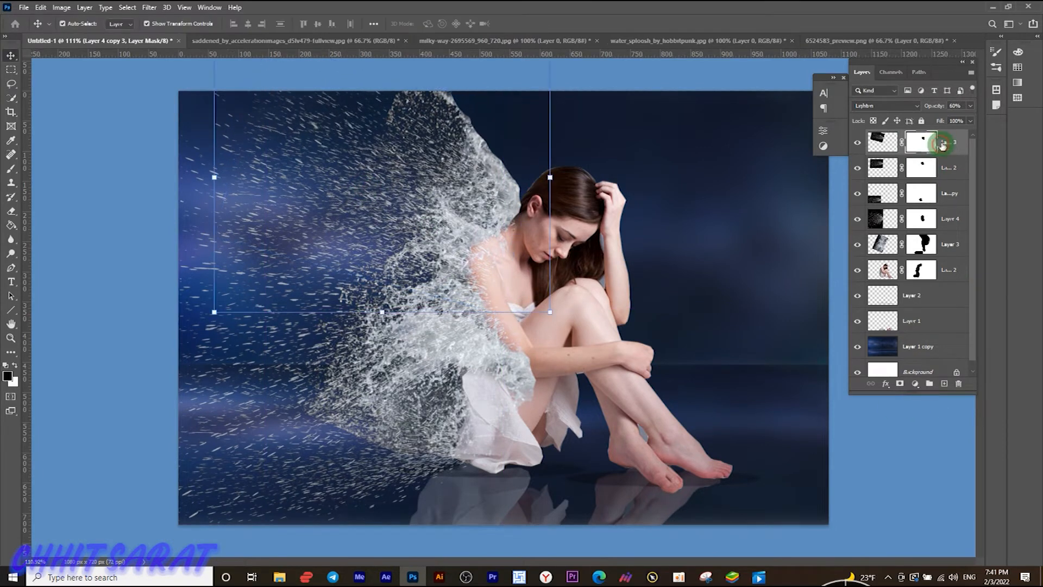
{"action": "left_click", "coordinate": [12, 169]}
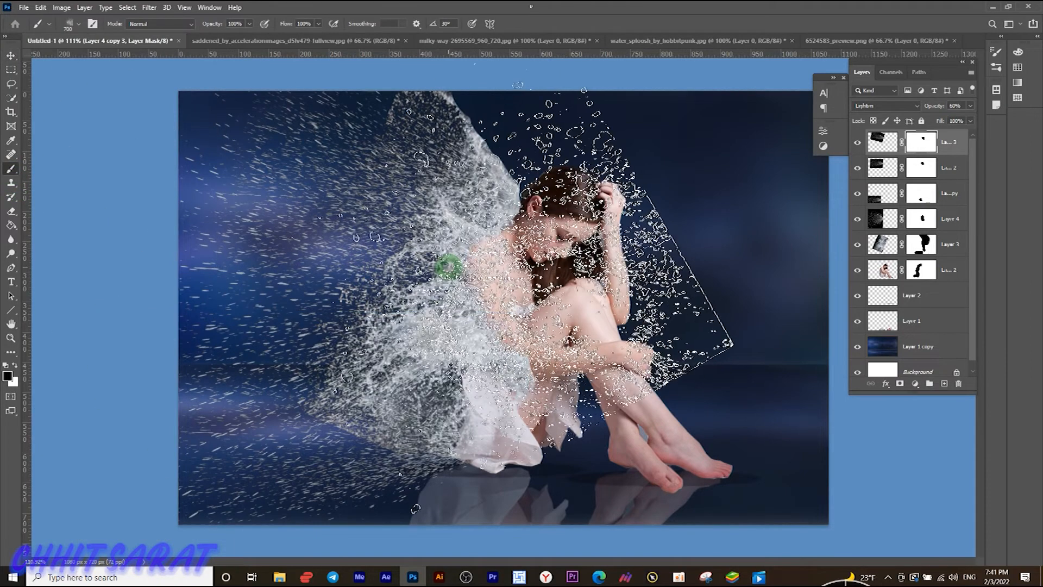
{"action": "left_click", "coordinate": [55, 28]}
{"action": "left_click", "coordinate": [52, 125]}
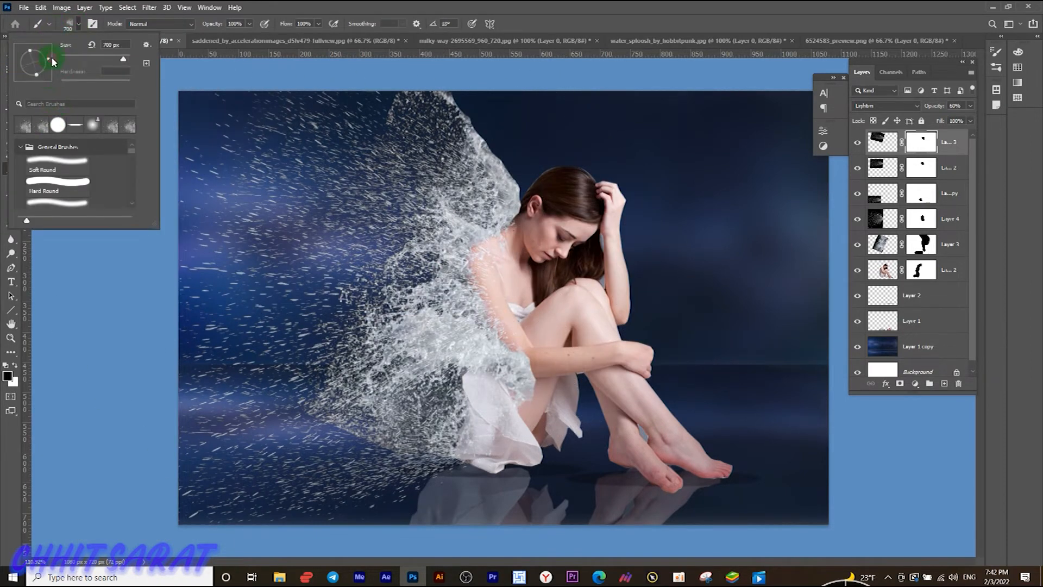
{"action": "left_click", "coordinate": [62, 127]}
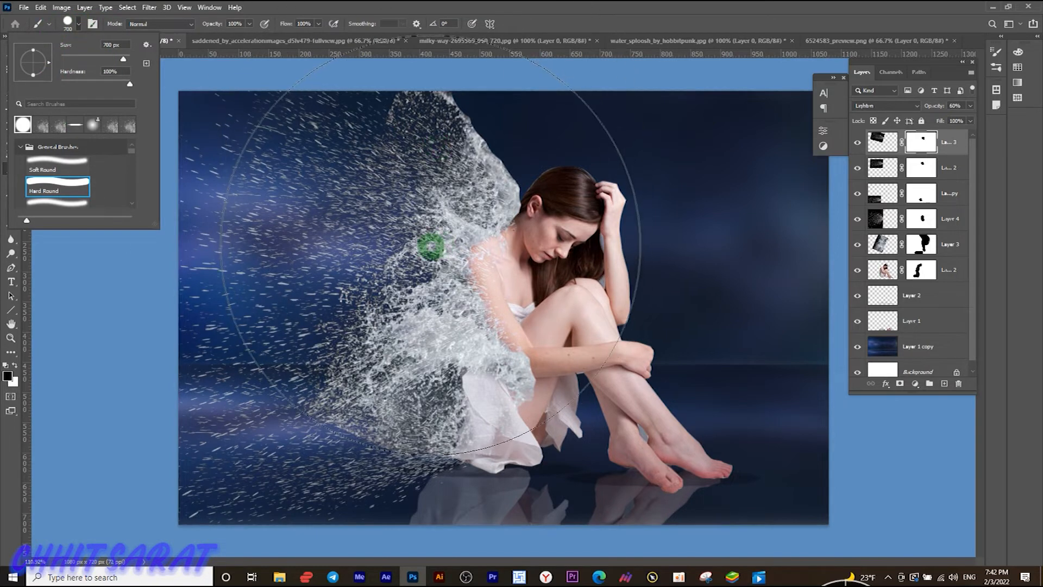
{"action": "left_click", "coordinate": [68, 25]}
{"action": "key", "text": "bracketleft"}
{"action": "key", "text": "bracketleft"}
{"action": "key", "text": "bracketleft"}
{"action": "key", "text": "bracketleft"}
{"action": "key", "text": "bracketleft"}
{"action": "key", "text": "bracketleft"}
{"action": "key", "text": "bracketleft"}
{"action": "key", "text": "bracketleft"}
{"action": "key", "text": "bracketleft"}
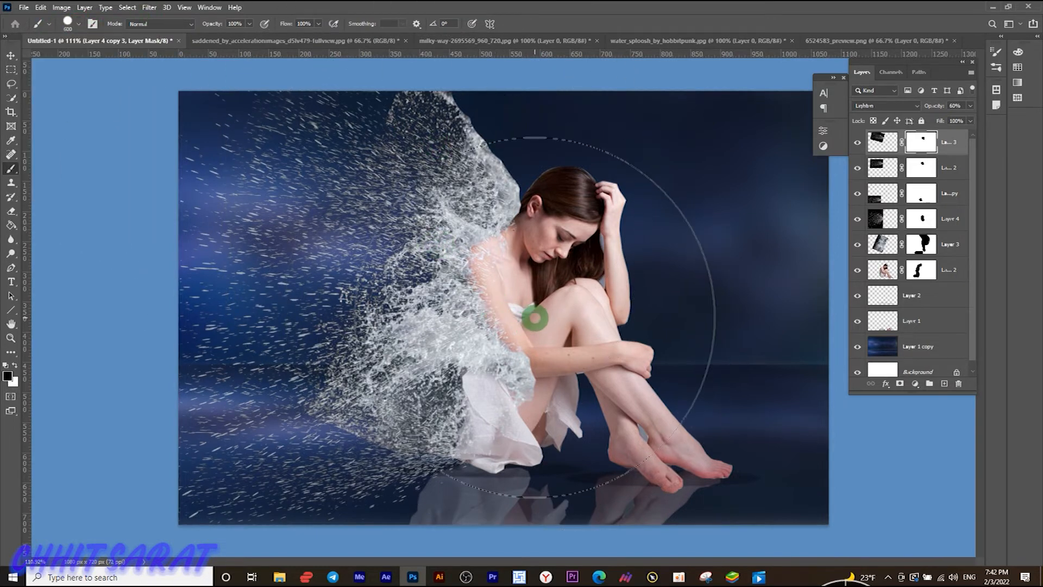
{"action": "key", "text": "bracketleft"}
{"action": "key", "text": "bracketleft"}
{"action": "key", "text": "bracketleft"}
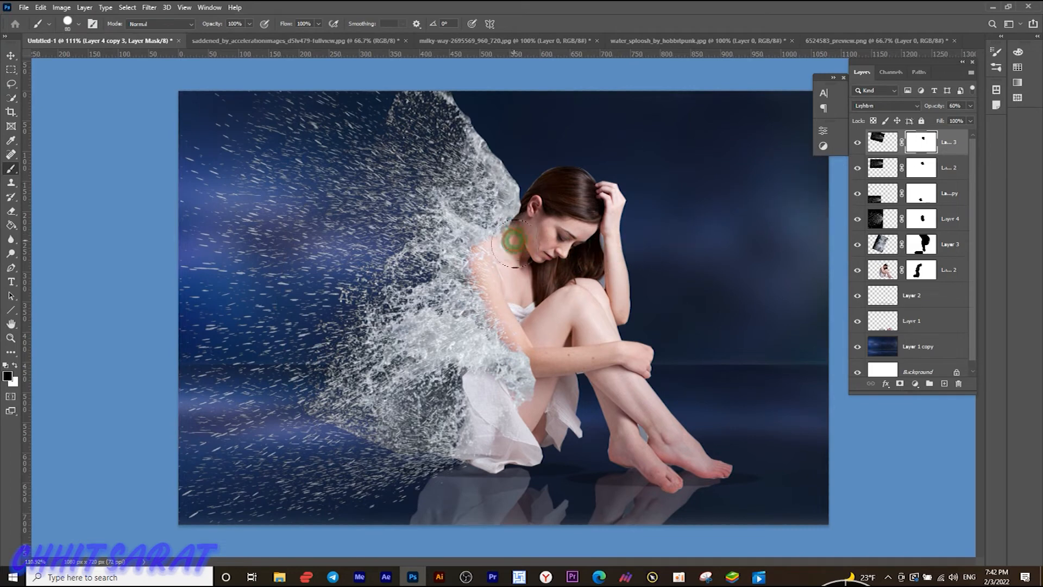
- Paint the spray off the woman's shoulder and arm on the masks of Layer 4 copy 2, Layer 4 copy and Layer 4
{"action": "left_click", "coordinate": [921, 169]}
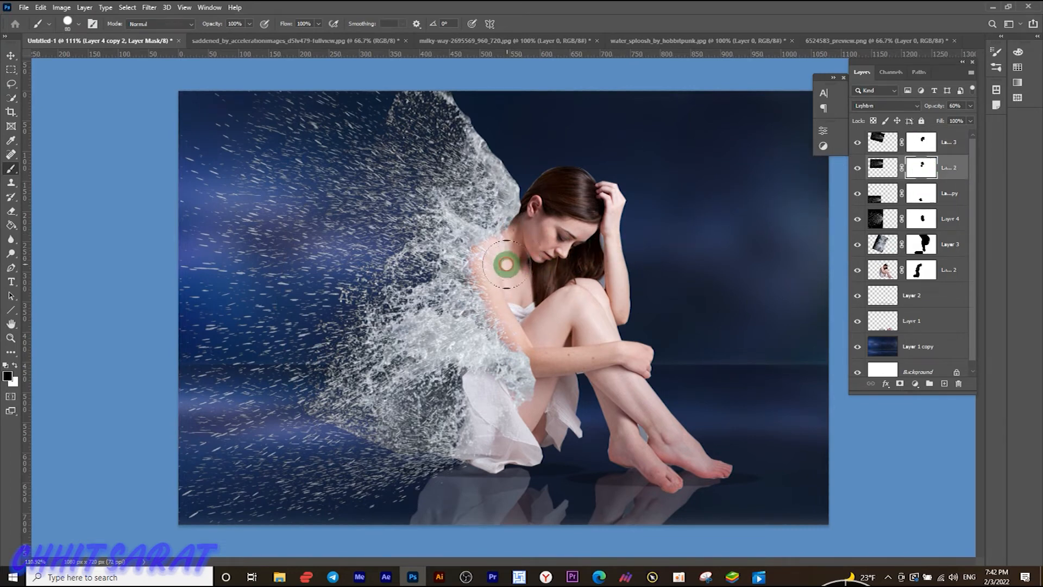
{"action": "left_click", "coordinate": [921, 193]}
{"action": "left_click", "coordinate": [500, 266]}
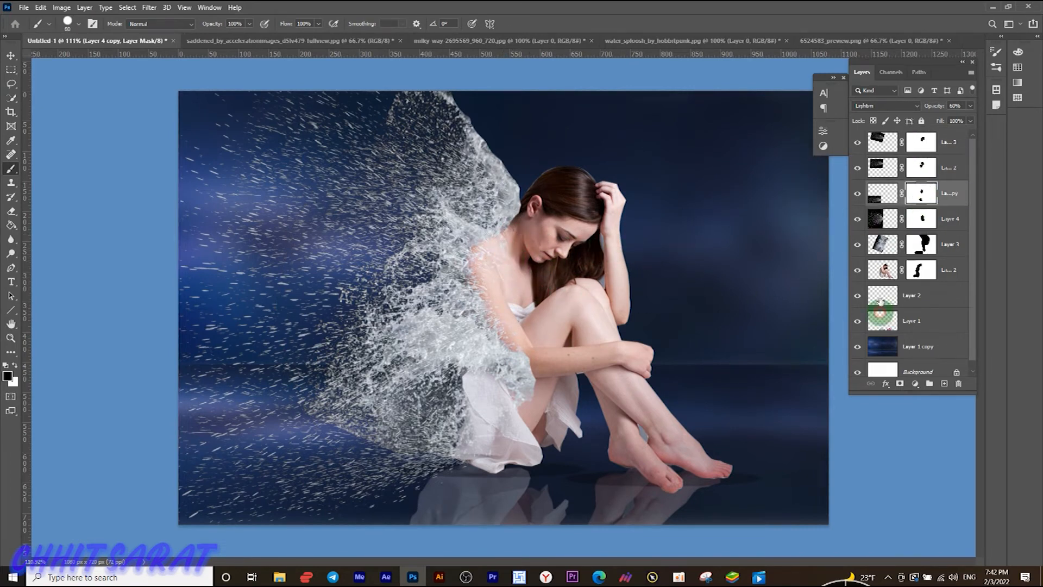
{"action": "left_click", "coordinate": [923, 233]}
{"action": "left_click", "coordinate": [510, 295]}
{"action": "left_click", "coordinate": [495, 260]}
{"action": "left_click", "coordinate": [526, 353]}
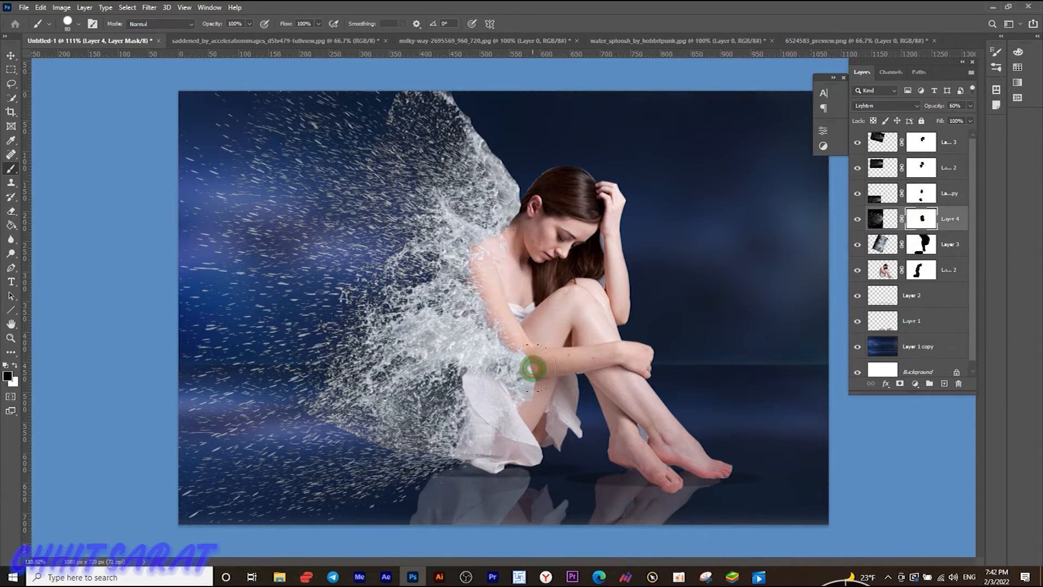
- On the Layer 3 mask, fade the splash edge beside the woman's neck with the brush at 52% opacity
{"action": "left_click", "coordinate": [921, 243]}
{"action": "left_click", "coordinate": [521, 253]}
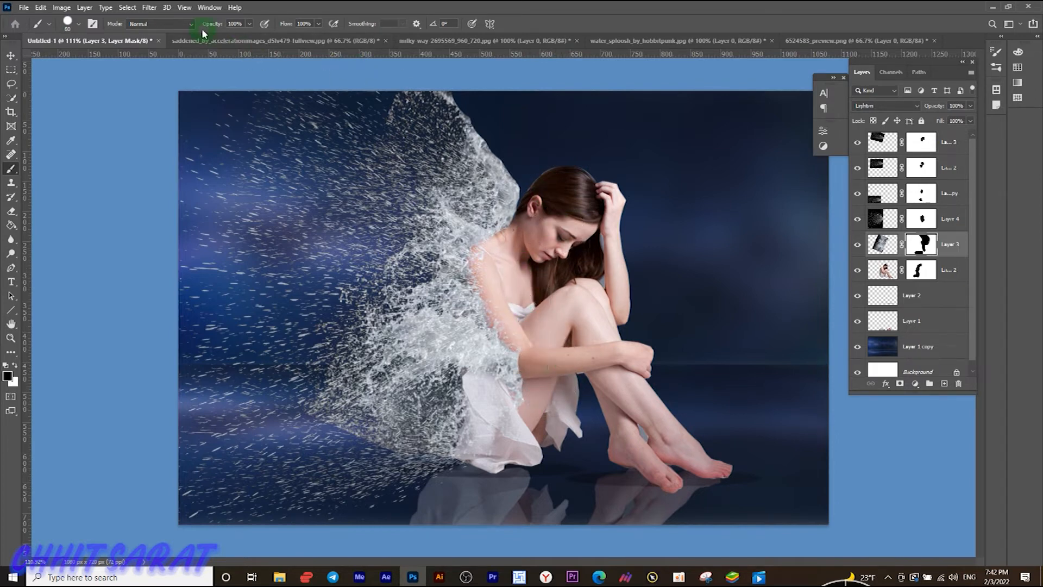
{"action": "left_click", "coordinate": [224, 36]}
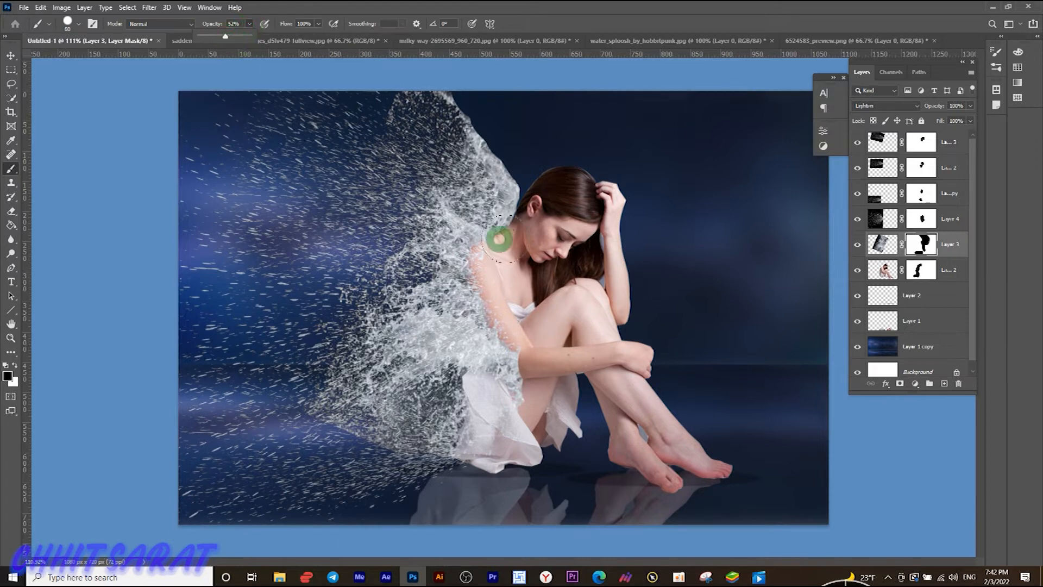
{"action": "left_click", "coordinate": [519, 191]}
{"action": "left_click", "coordinate": [516, 216]}
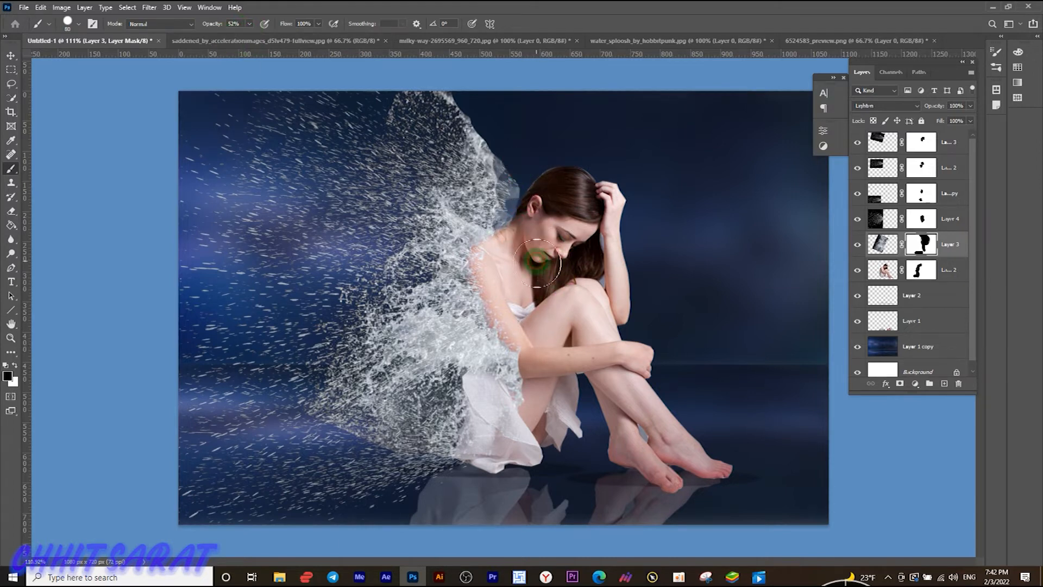
- Try fading the splash beside the woman's neck with a much larger brush on the Layer 3 mask, and undo the stroke
{"action": "key", "text": "bracketright"}
{"action": "key", "text": "bracketright"}
{"action": "key", "text": "bracketright"}
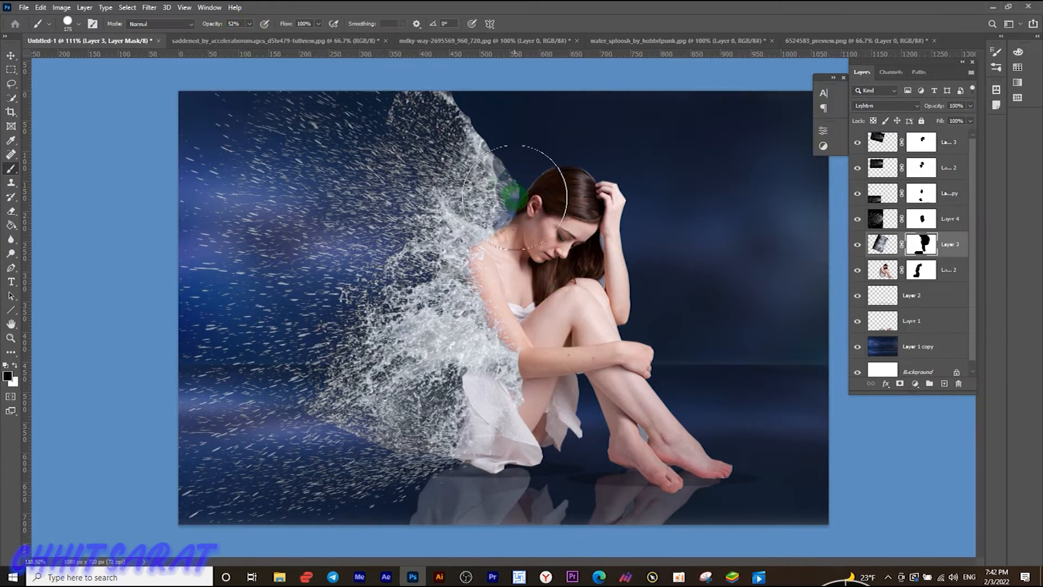
{"action": "left_click", "coordinate": [506, 190]}
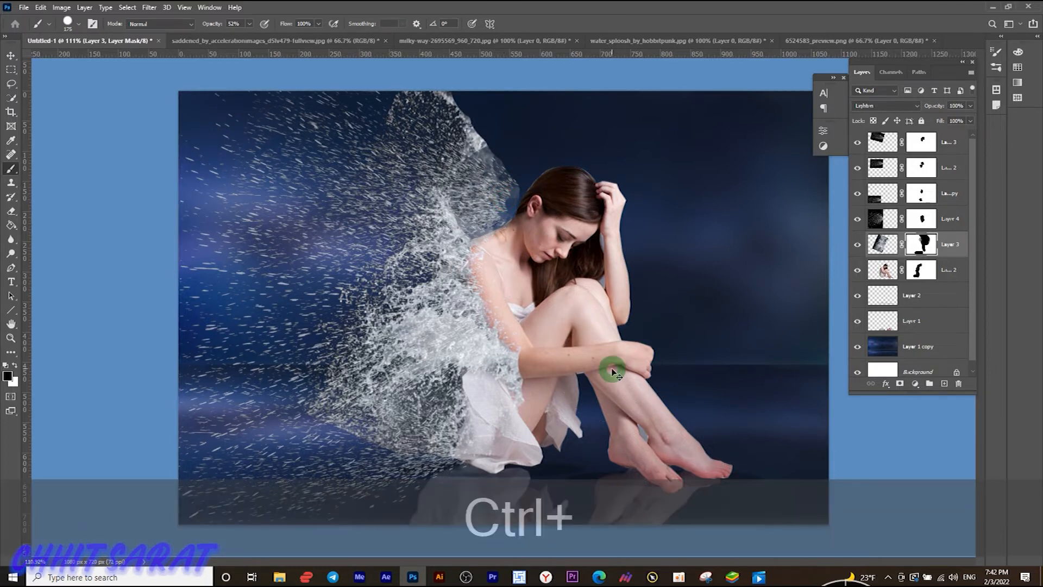
{"action": "key", "text": "ctrl+z"}
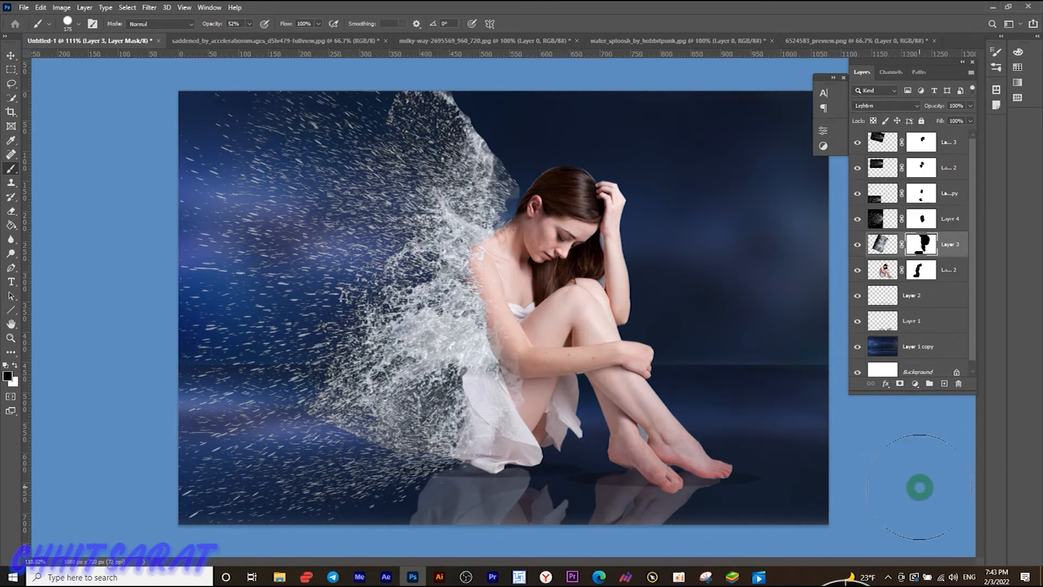
- Duplicate the Layer 4 spray layer, keeping the original visible
{"action": "left_click", "coordinate": [883, 142]}
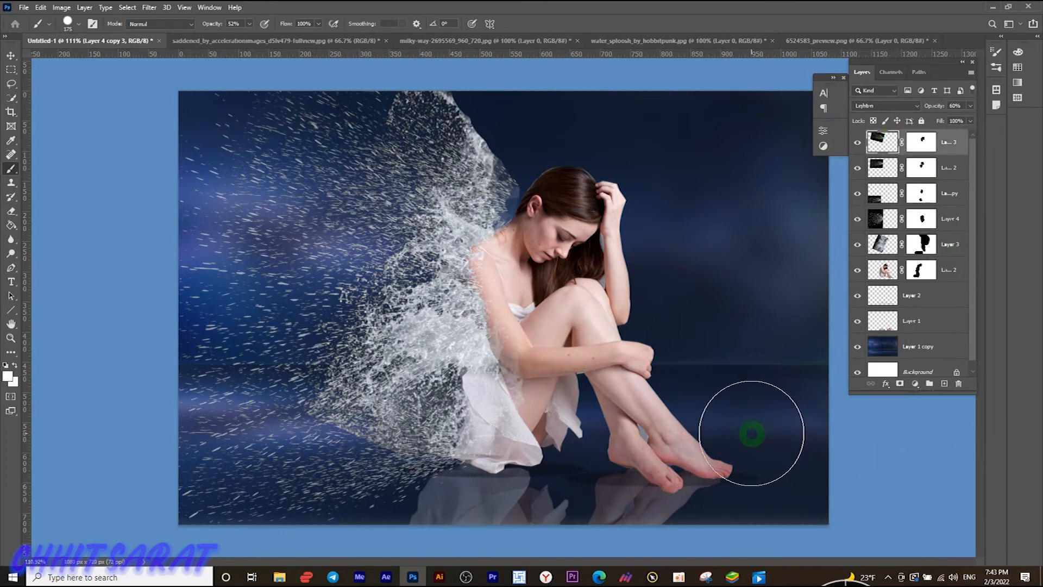
{"action": "left_click", "coordinate": [887, 142]}
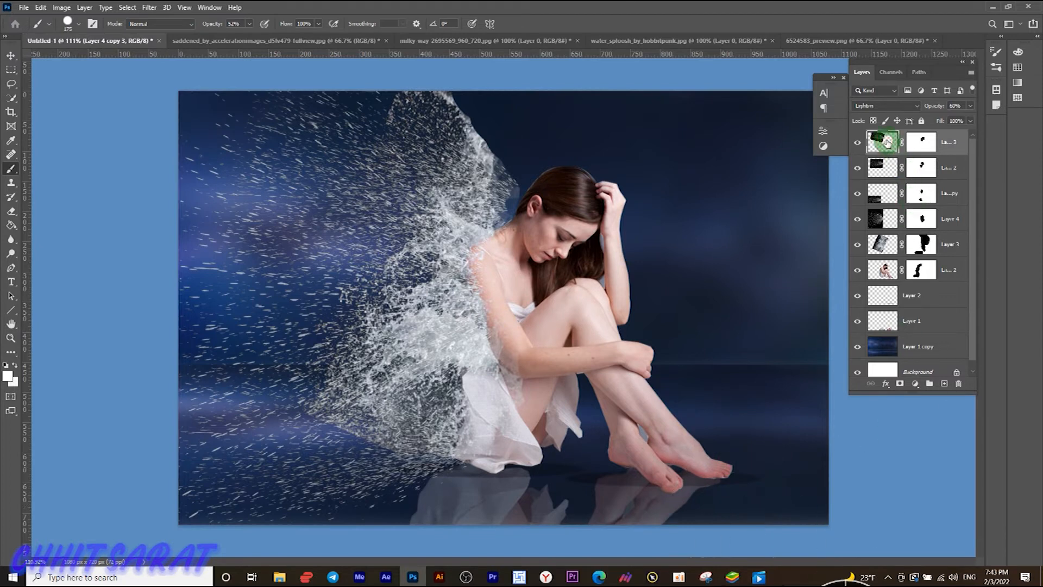
{"action": "left_click", "coordinate": [896, 219]}
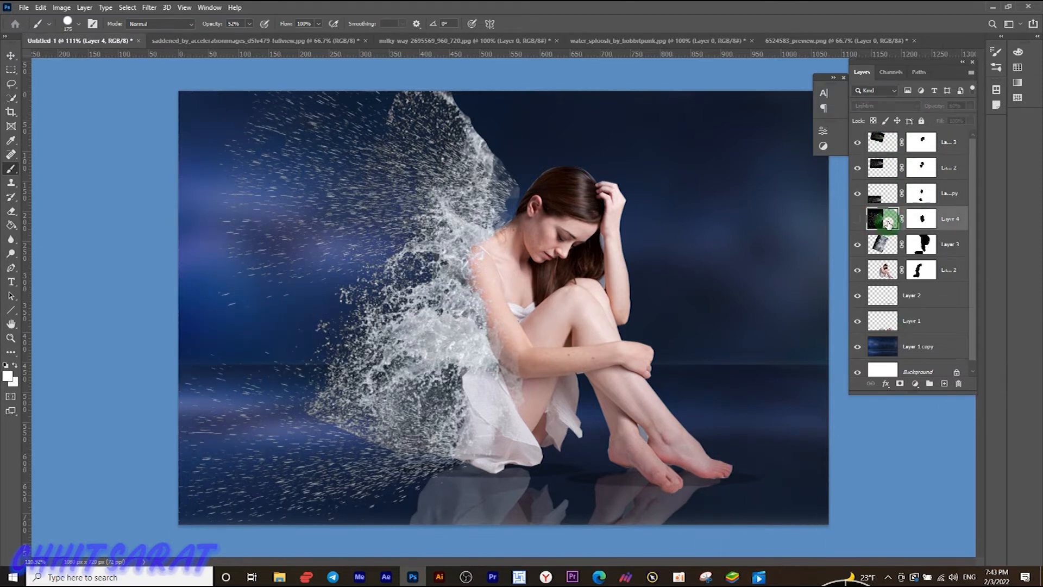
{"action": "key", "text": "shift+j"}
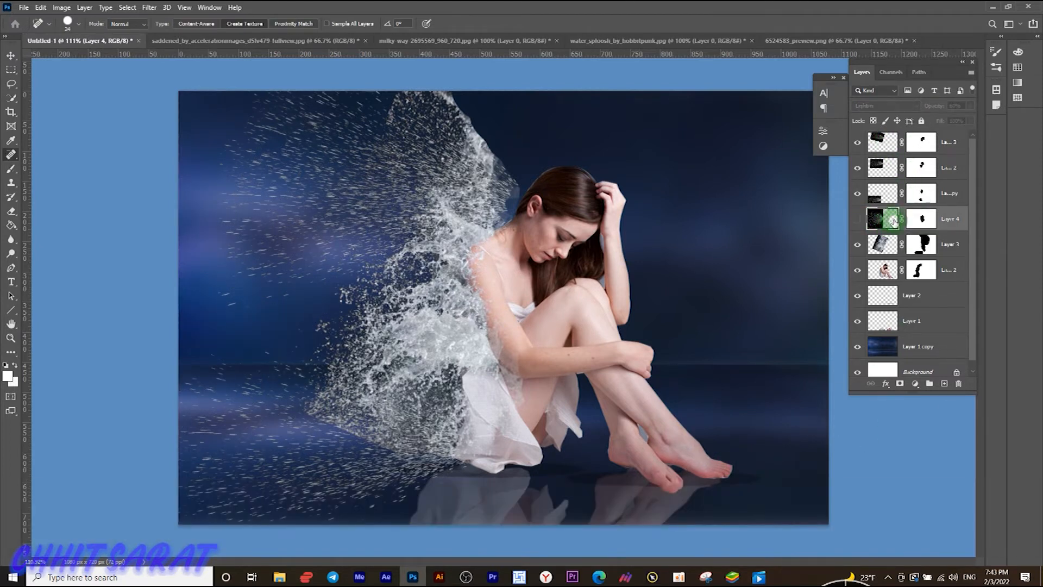
{"action": "left_click", "coordinate": [858, 220]}
{"action": "left_click", "coordinate": [883, 220]}
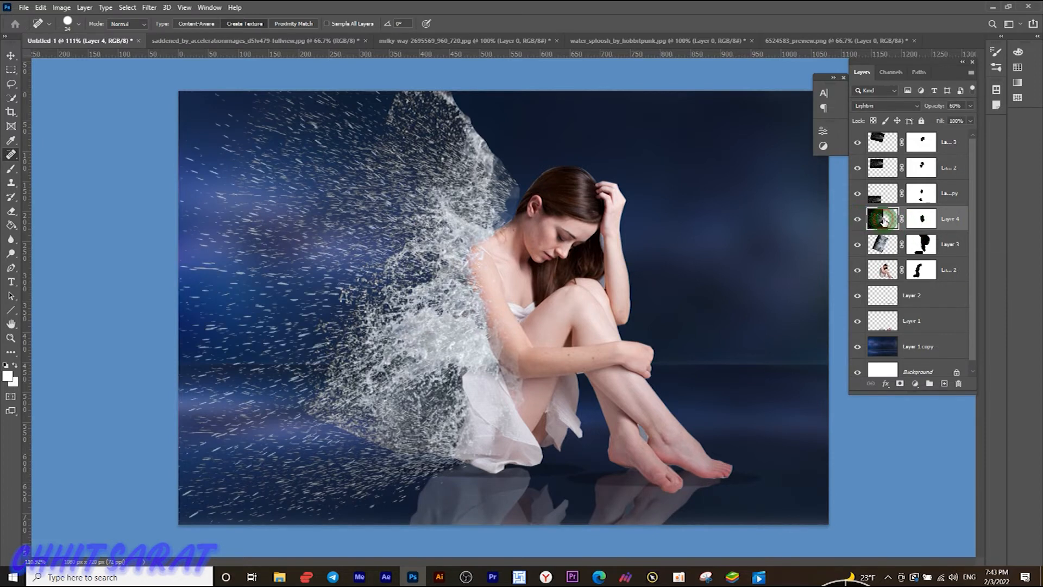
{"action": "key", "text": "ctrl+j"}
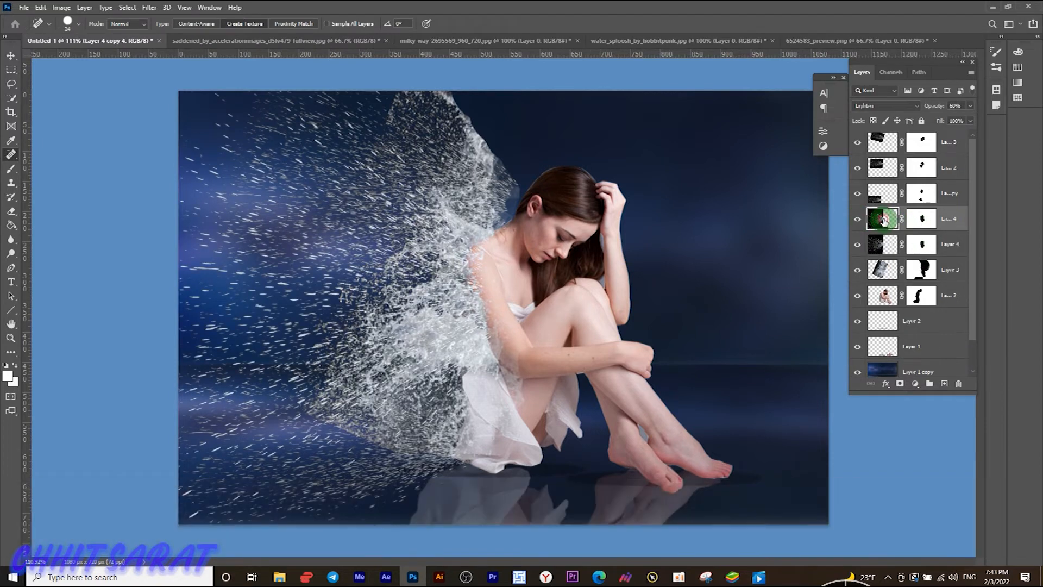
- Rotate Layer 4 copy 4 to 168.68°, widen it to about 142%, flatten it to about 80% height, and shift it over the splash
{"action": "left_click", "coordinate": [11, 56]}
{"action": "left_click_drag", "start_coordinate": [526, 77], "coordinate": [275, 465]}
{"action": "left_click", "coordinate": [881, 217]}
{"action": "left_click_drag", "start_coordinate": [303, 349], "coordinate": [388, 302]}
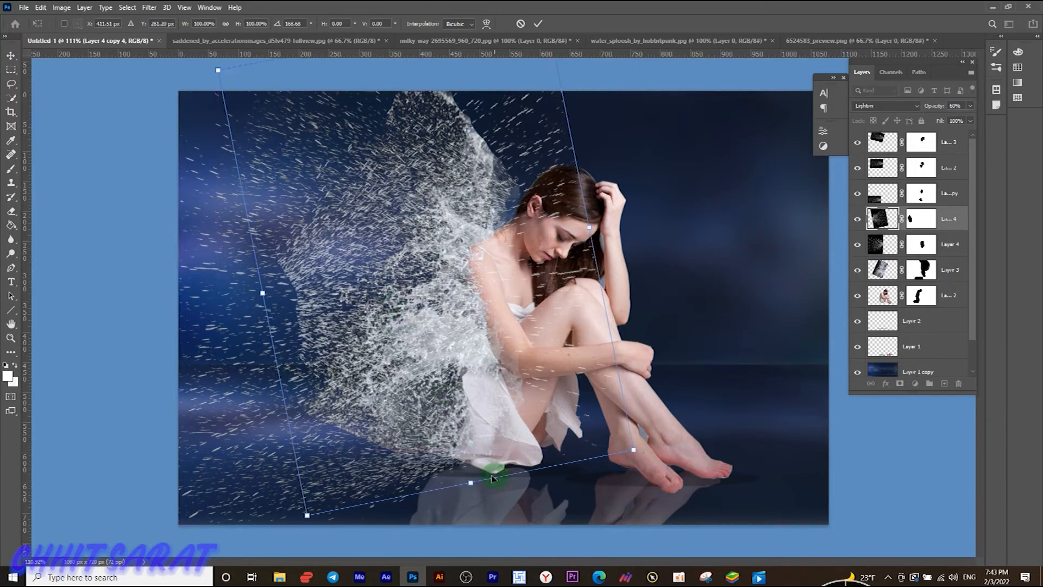
{"action": "left_click_drag", "start_coordinate": [471, 483], "coordinate": [468, 330]}
{"action": "left_click_drag", "start_coordinate": [644, 255], "coordinate": [773, 226]}
{"action": "left_click_drag", "start_coordinate": [525, 194], "coordinate": [526, 173]}
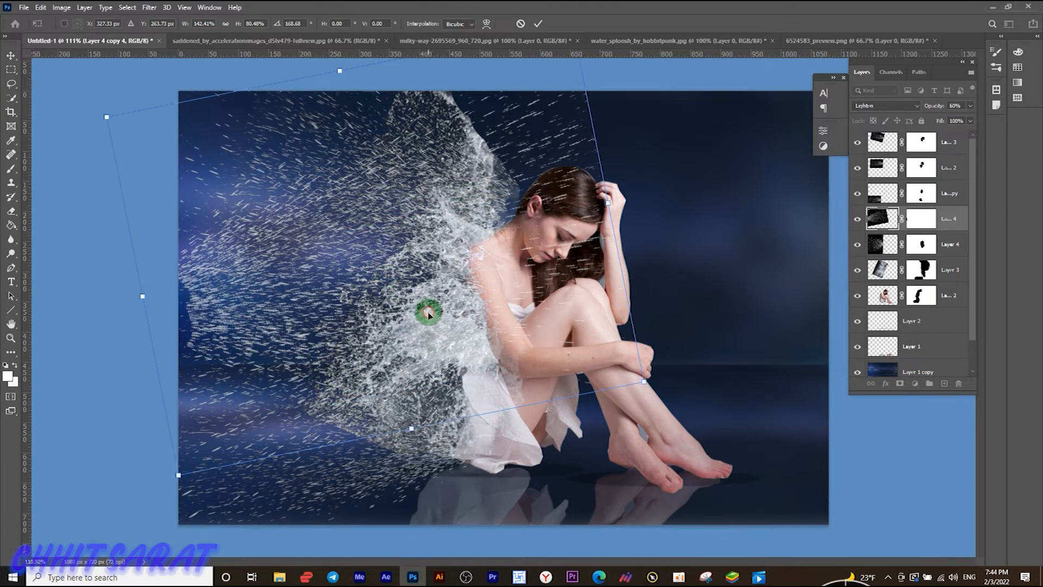
{"action": "key", "text": "Return"}
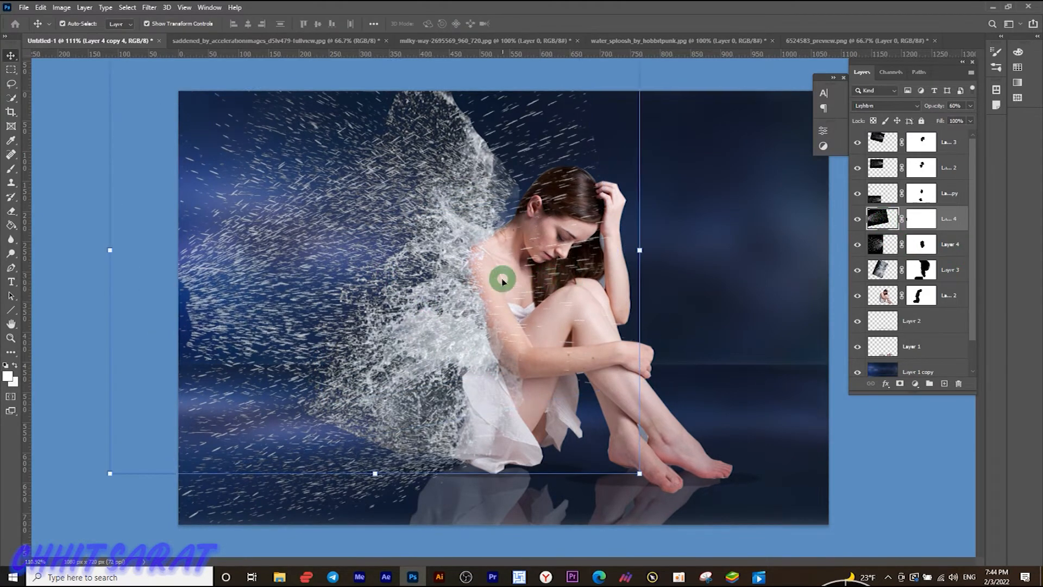
{"action": "left_click", "coordinate": [379, 310]}
{"action": "left_click_drag", "start_coordinate": [379, 310], "coordinate": [396, 326]}
{"action": "left_click", "coordinate": [890, 240]}
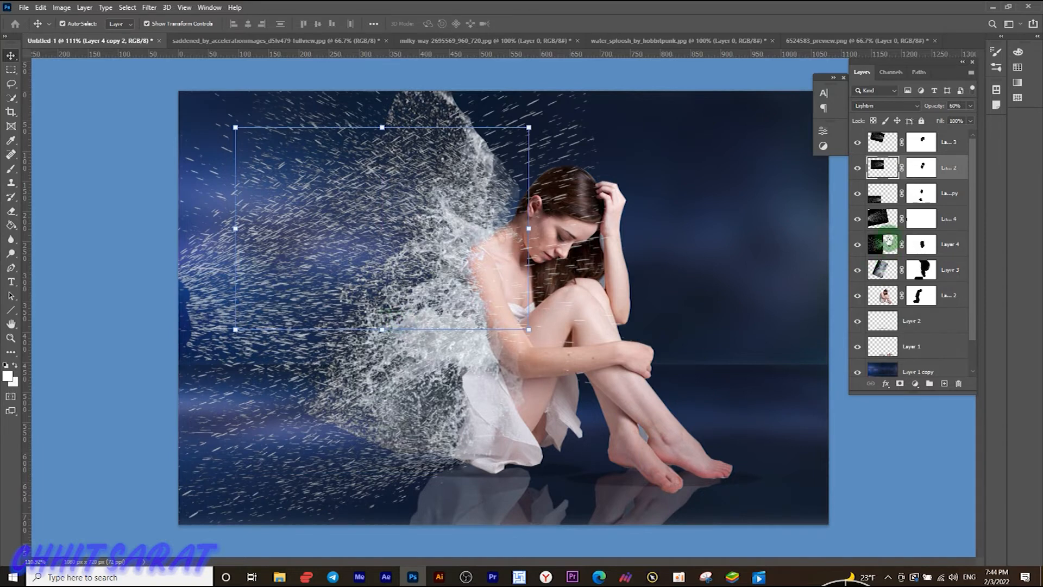
{"action": "key", "text": "ctrl+z"}
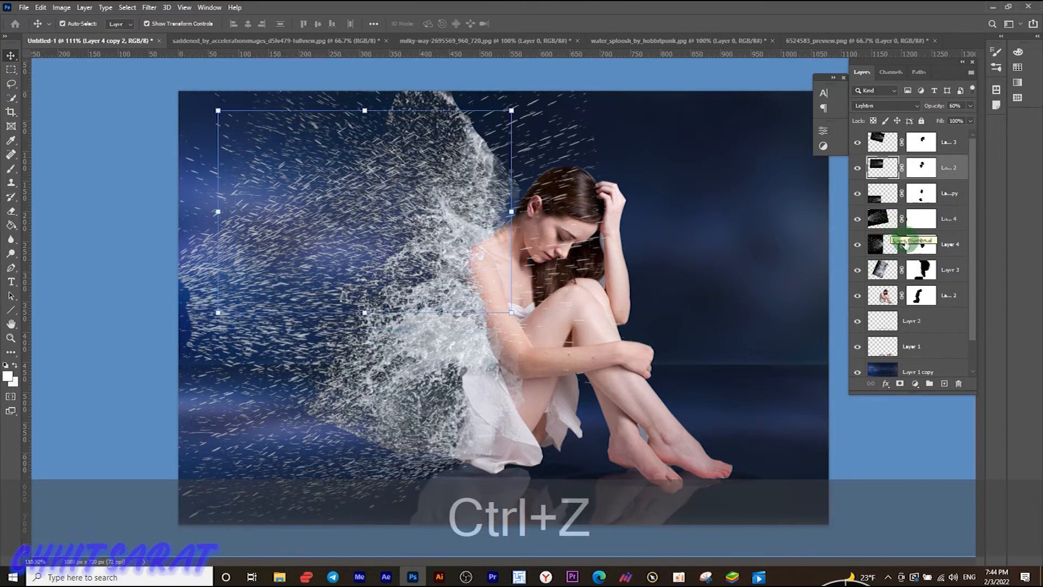
- Move Layer 4 copy 4 across the woman and scale it to about 104% width and 129% height to fill the backdrop around her
{"action": "left_click", "coordinate": [888, 220]}
{"action": "left_click", "coordinate": [565, 330]}
{"action": "left_click_drag", "start_coordinate": [559, 316], "coordinate": [646, 365]}
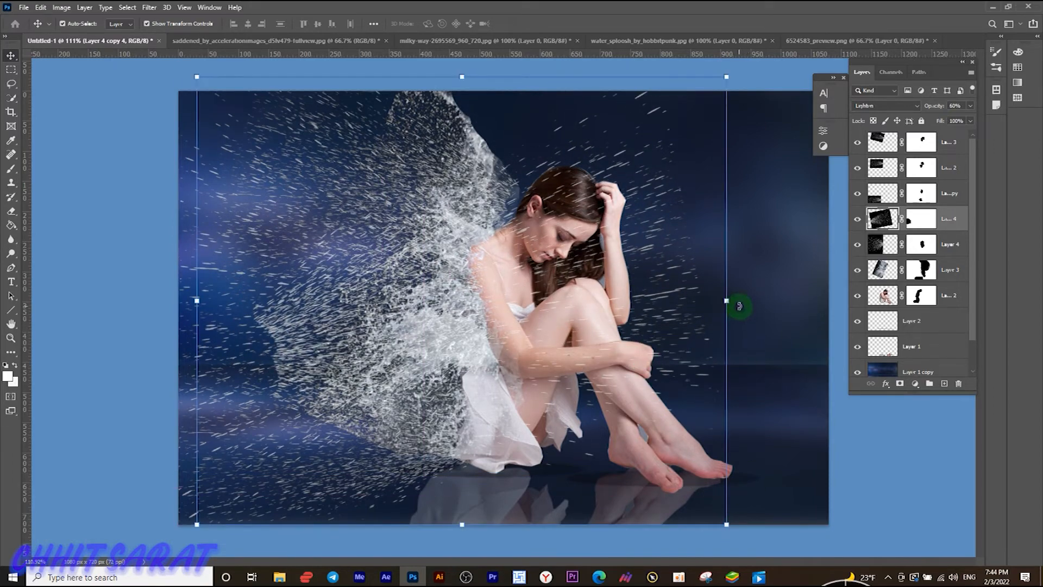
{"action": "left_click_drag", "start_coordinate": [732, 302], "coordinate": [701, 307]}
{"action": "left_click_drag", "start_coordinate": [541, 513], "coordinate": [543, 566]}
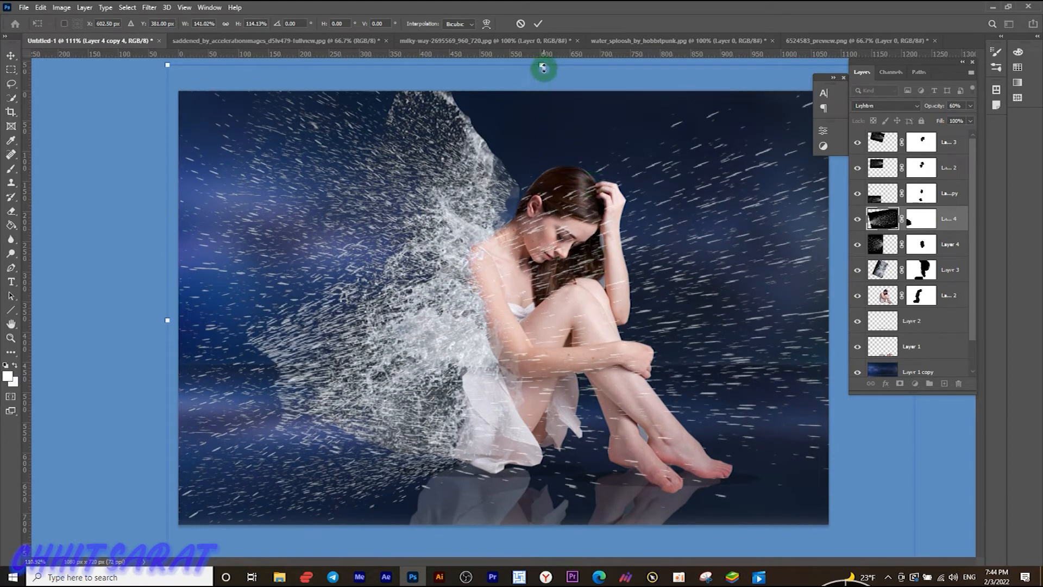
{"action": "left_click_drag", "start_coordinate": [543, 66], "coordinate": [504, 4]}
{"action": "left_click_drag", "start_coordinate": [621, 314], "coordinate": [585, 315]}
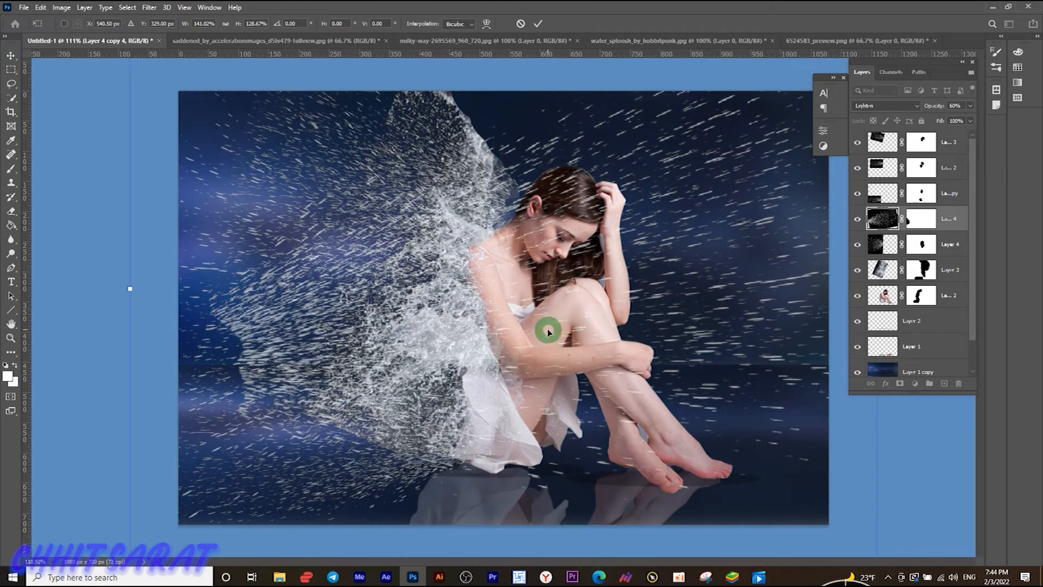
{"action": "mouse_move", "coordinate": [545, 331]}
{"action": "left_mouse_down"}
{"action": "mouse_move", "coordinate": [530, 328]}
{"action": "mouse_move", "coordinate": [539, 333]}
{"action": "left_mouse_up"}
{"action": "left_click_drag", "start_coordinate": [123, 290], "coordinate": [316, 294]}
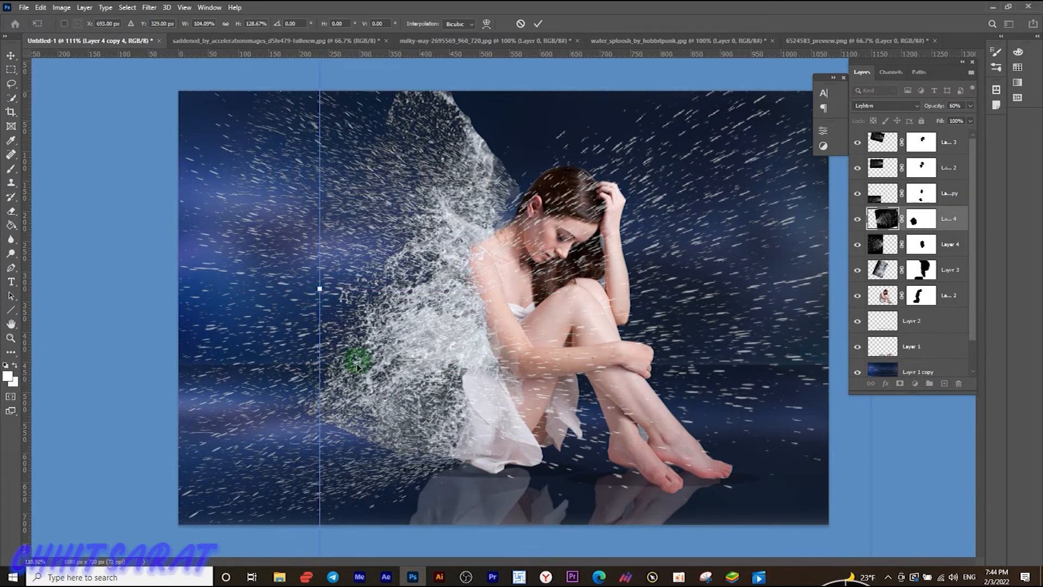
- Place Layer 4 copy 4 beneath the woman's layer so its spray lies behind her, and deselect it
{"action": "left_click_drag", "start_coordinate": [882, 219], "coordinate": [917, 306]}
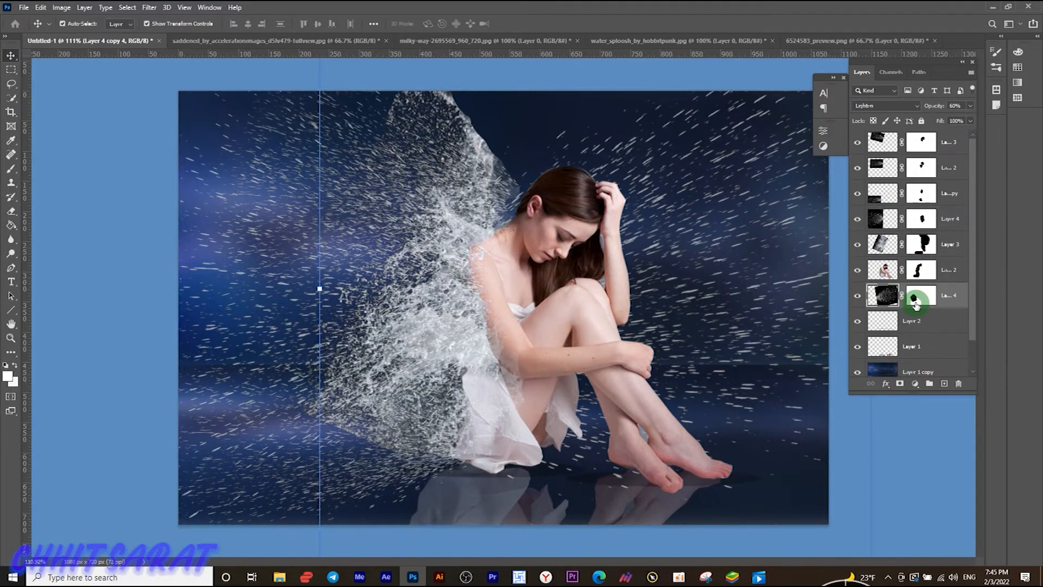
{"action": "left_click", "coordinate": [947, 470]}
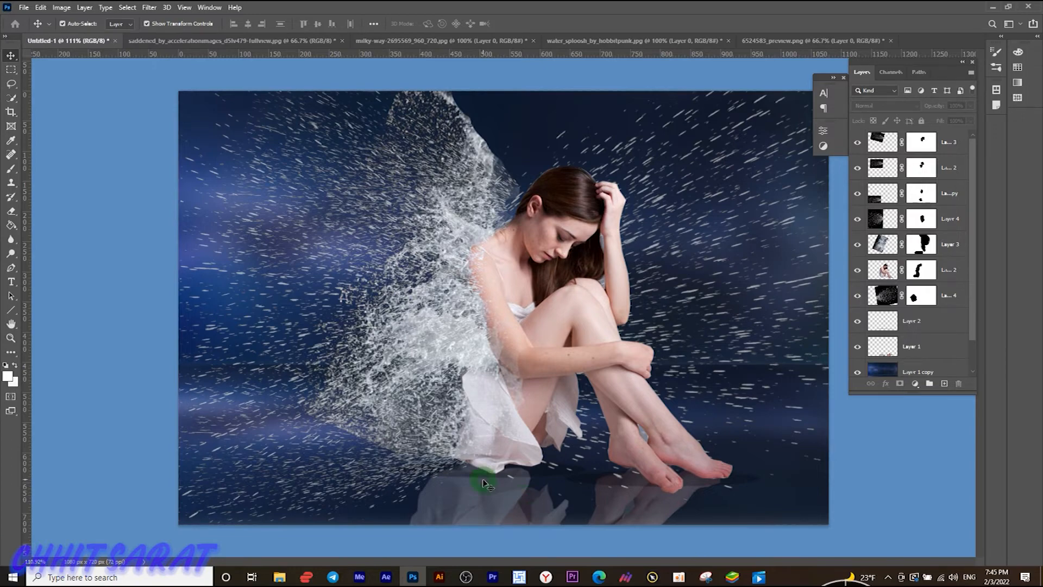
{"action": "scroll", "coordinate": [500, 349], "scroll_direction": "down", "scroll_amount": 2}
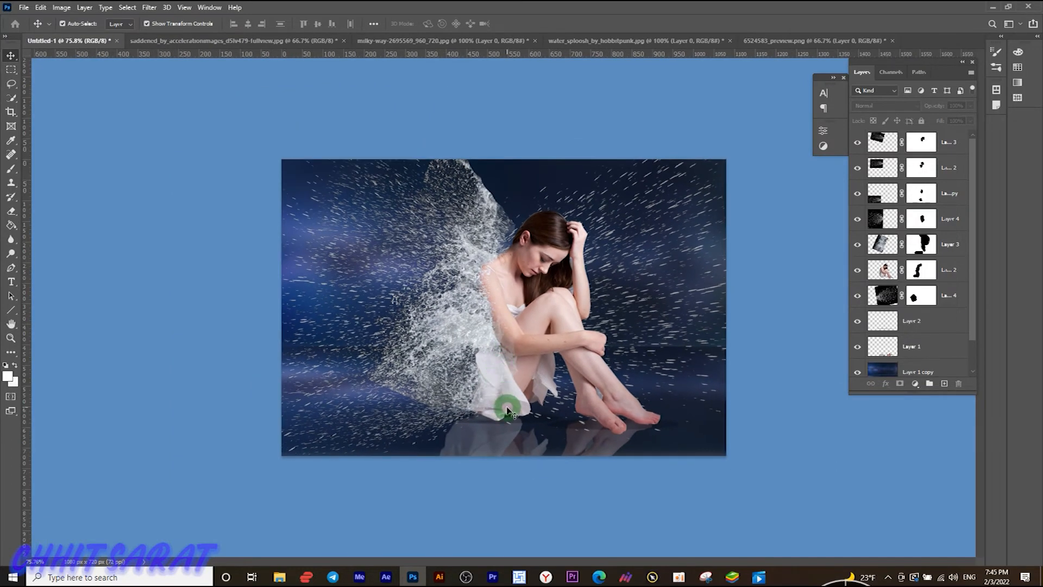
{"action": "scroll", "coordinate": [507, 407], "scroll_direction": "up", "scroll_amount": 1}
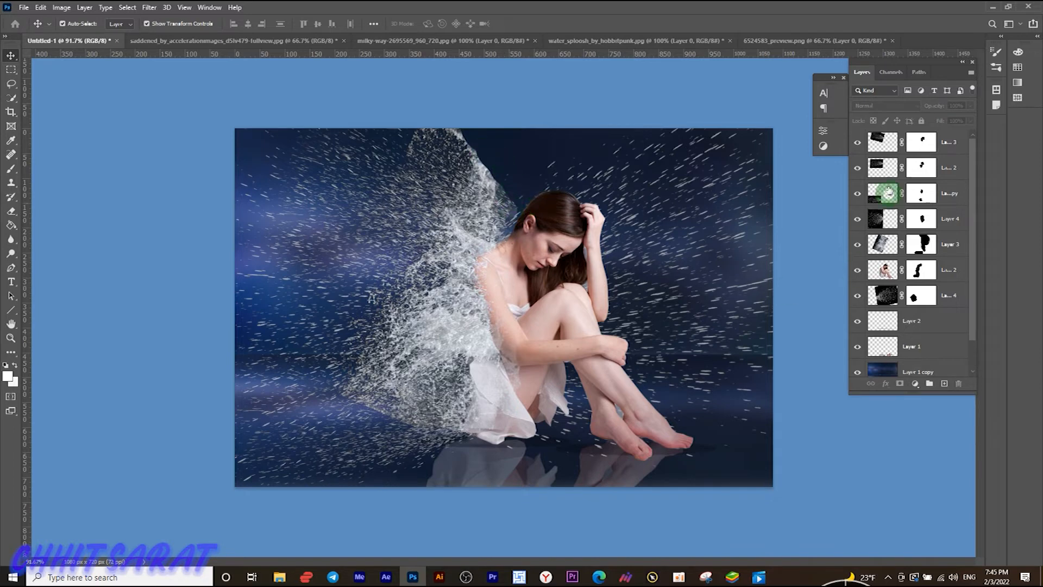
- Duplicate Layer 4 copy 3, rotate the duplicate over the upper splash and the woman's head, and deselect it
{"action": "left_click", "coordinate": [888, 141]}
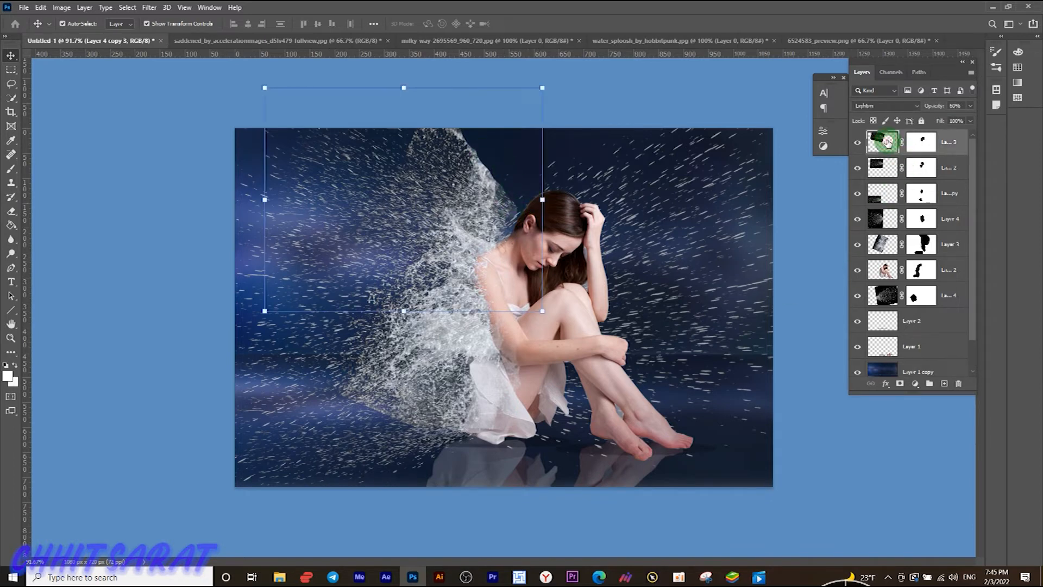
{"action": "key", "text": "ctrl+z"}
{"action": "key", "text": "ctrl+j"}
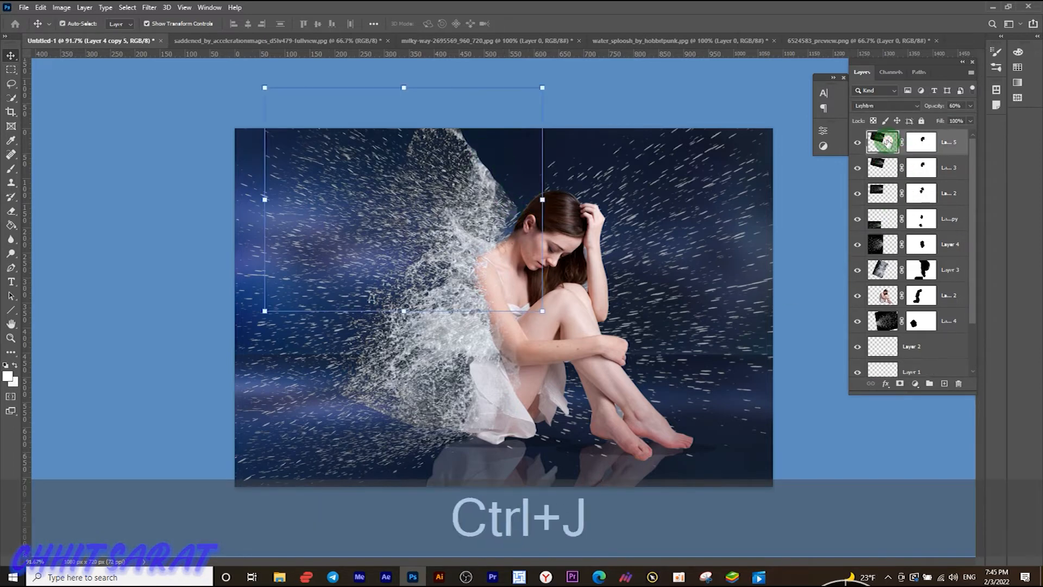
{"action": "left_click_drag", "start_coordinate": [550, 80], "coordinate": [458, 191]}
{"action": "left_click", "coordinate": [867, 447]}
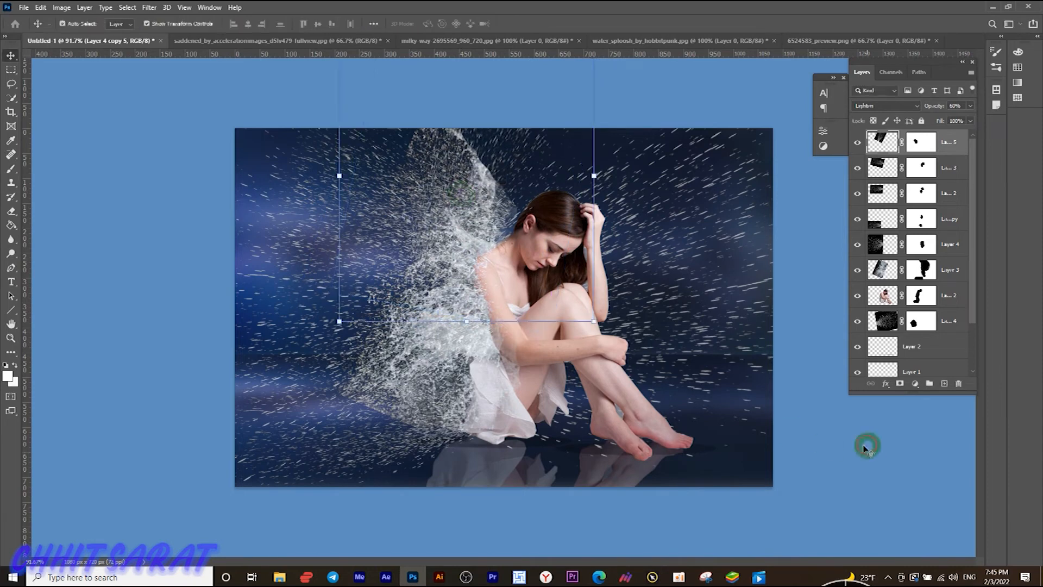
{"action": "left_click", "coordinate": [887, 494]}
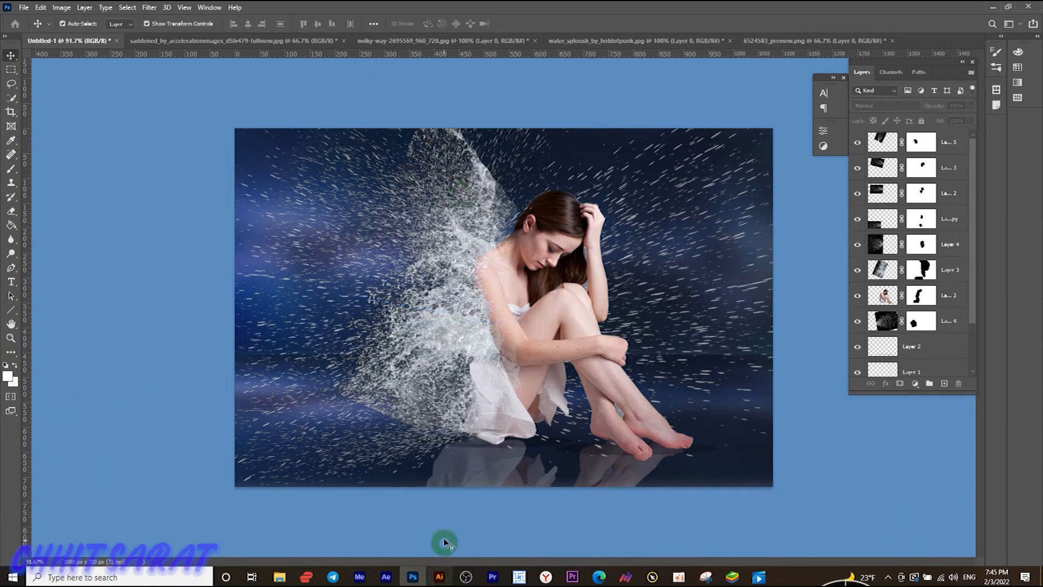
- Make three duplicates of the Layer 4 copy 2 spray layer
{"action": "left_click", "coordinate": [883, 192]}
{"action": "key", "text": "ctrl+j"}
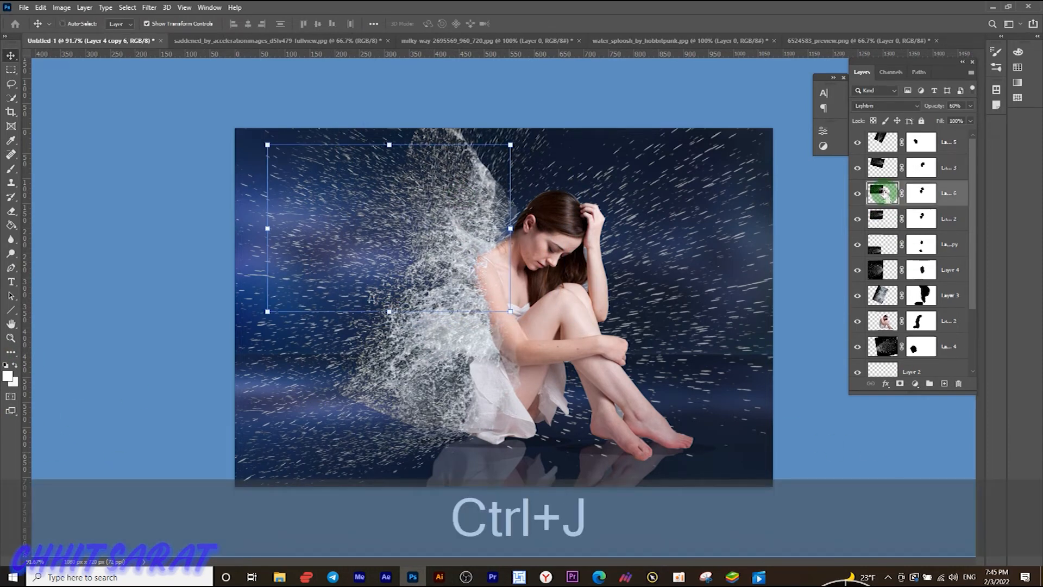
{"action": "key", "text": "ctrl+j"}
{"action": "key", "text": "ctrl+j"}
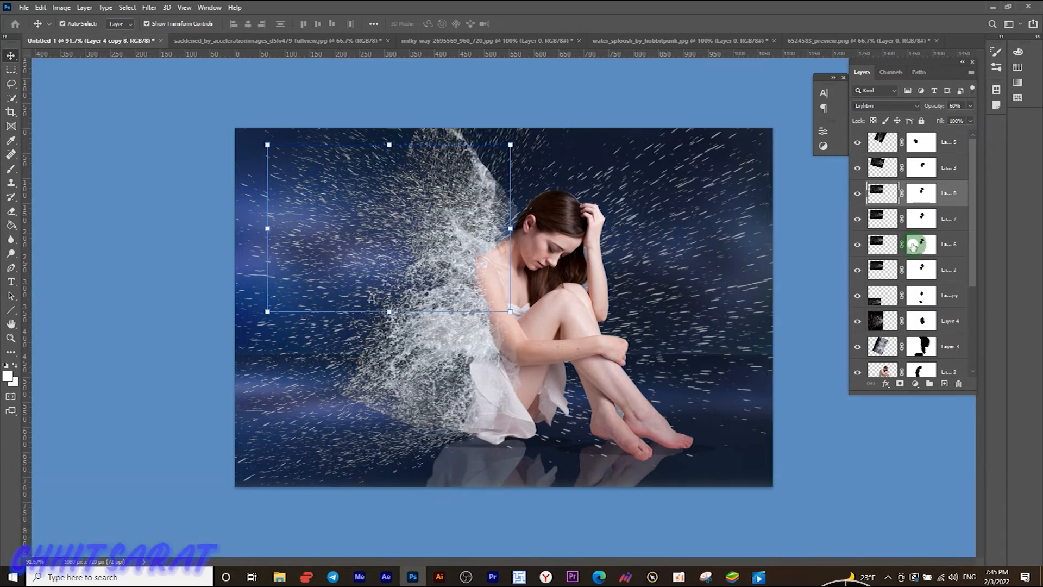
- Shift the spray layers by small offsets over the upper-left part of the splash to thicken it
{"action": "left_click_drag", "start_coordinate": [417, 269], "coordinate": [391, 271]}
{"action": "left_click", "coordinate": [880, 194]}
{"action": "left_click_drag", "start_coordinate": [412, 234], "coordinate": [390, 220]}
{"action": "left_click", "coordinate": [885, 173]}
{"action": "left_click_drag", "start_coordinate": [404, 258], "coordinate": [358, 263]}
- Duplicate Layer 4 copy 7, move the duplicate slightly up and right over the splash, and deselect all layers
{"action": "left_click", "coordinate": [879, 222]}
{"action": "left_click", "coordinate": [888, 202]}
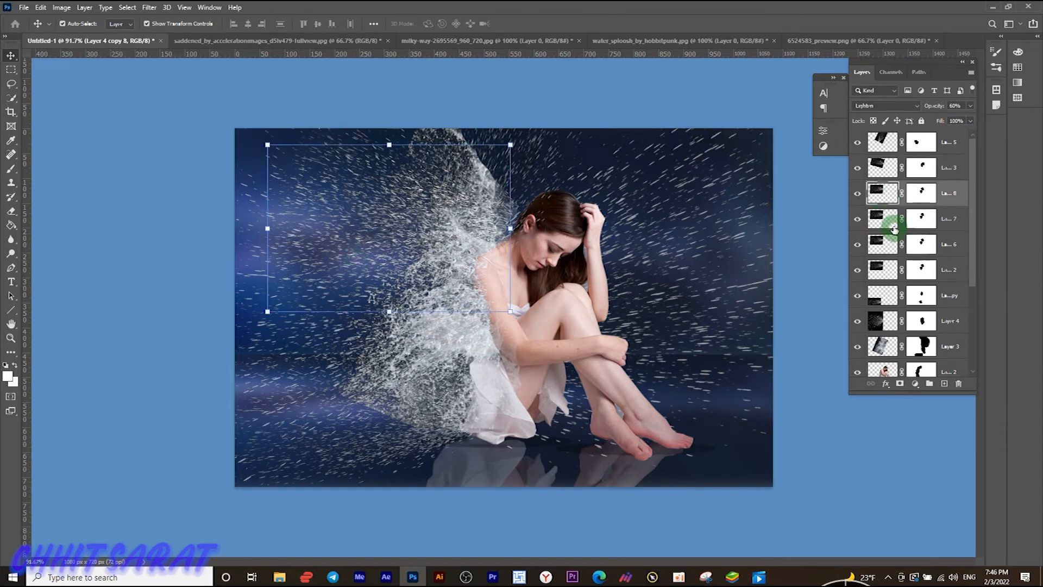
{"action": "key", "text": "ctrl+j"}
{"action": "left_click_drag", "start_coordinate": [404, 261], "coordinate": [430, 240]}
{"action": "left_click", "coordinate": [881, 295]}
{"action": "left_click", "coordinate": [858, 297]}
{"action": "left_click", "coordinate": [887, 296]}
{"action": "left_click", "coordinate": [928, 507]}
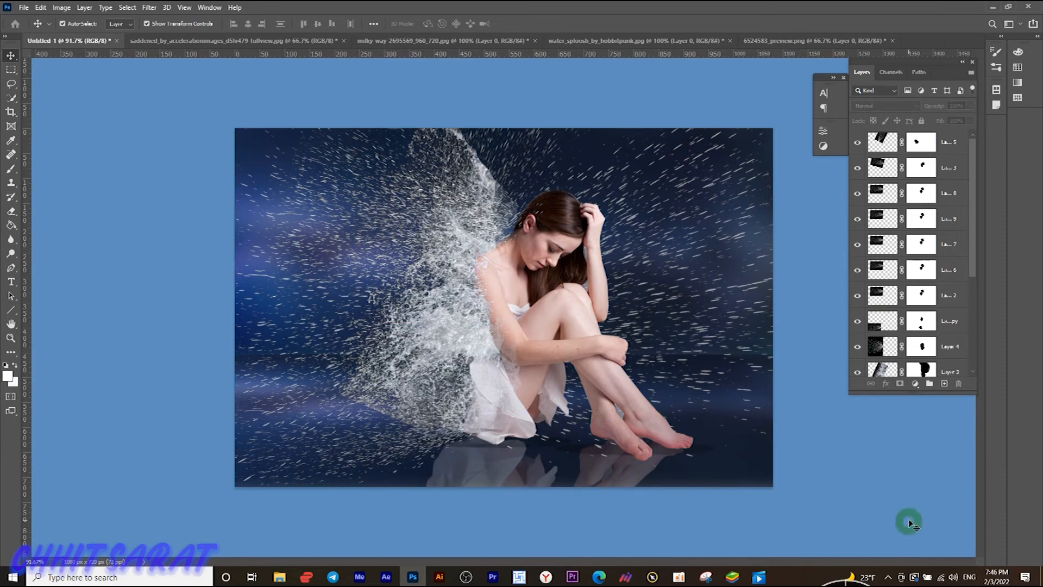
{"action": "scroll", "coordinate": [625, 423], "scroll_direction": "down", "scroll_amount": 1}
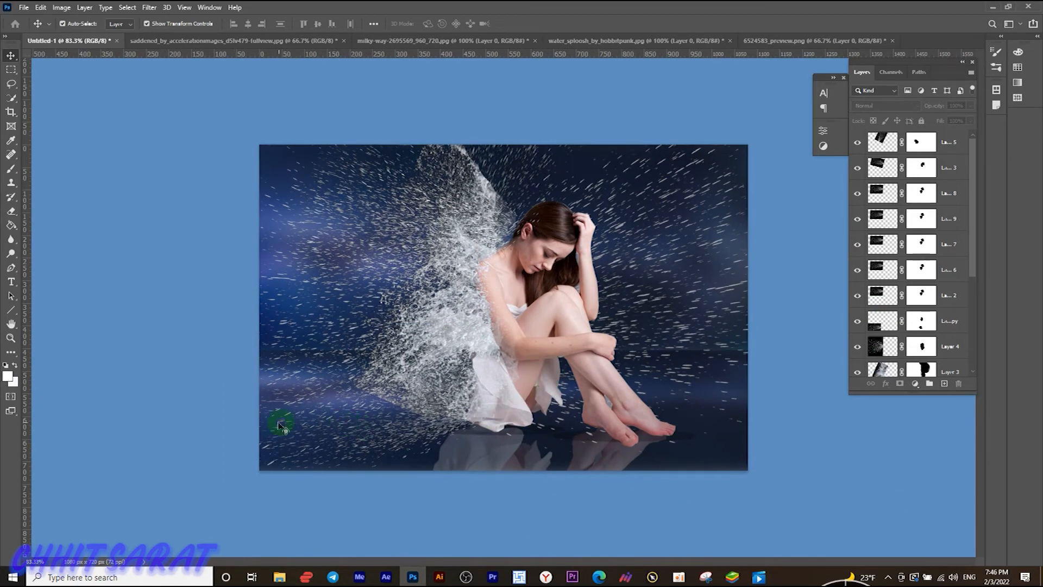
{"action": "scroll", "coordinate": [303, 454], "scroll_direction": "up", "scroll_amount": 4}
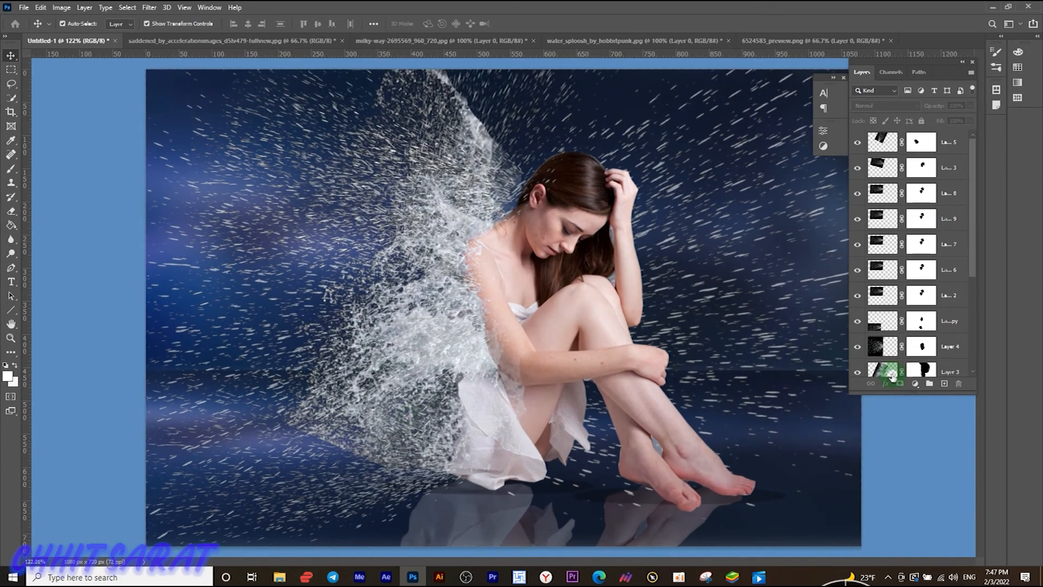
- Fade the back edge of the dress into the splash by painting black at 34% opacity on the Layer 1 copy 2 mask
{"action": "scroll", "coordinate": [891, 374], "scroll_direction": "down", "scroll_amount": 1}
{"action": "left_click", "coordinate": [919, 347]}
{"action": "key", "text": "b"}
{"action": "mouse_move", "coordinate": [384, 474]}
{"action": "left_mouse_down"}
{"action": "mouse_move", "coordinate": [396, 438]}
{"action": "mouse_move", "coordinate": [384, 419]}
{"action": "left_mouse_up"}
{"action": "key", "text": "ctrl+z"}
{"action": "left_click", "coordinate": [249, 25]}
{"action": "left_click_drag", "start_coordinate": [248, 25], "coordinate": [243, 35]}
{"action": "mouse_move", "coordinate": [380, 461]}
{"action": "left_mouse_down"}
{"action": "mouse_move", "coordinate": [402, 438]}
{"action": "mouse_move", "coordinate": [409, 463]}
{"action": "mouse_move", "coordinate": [392, 402]}
{"action": "mouse_move", "coordinate": [407, 372]}
{"action": "mouse_move", "coordinate": [361, 414]}
{"action": "mouse_move", "coordinate": [409, 235]}
{"action": "mouse_move", "coordinate": [324, 386]}
{"action": "left_mouse_up"}
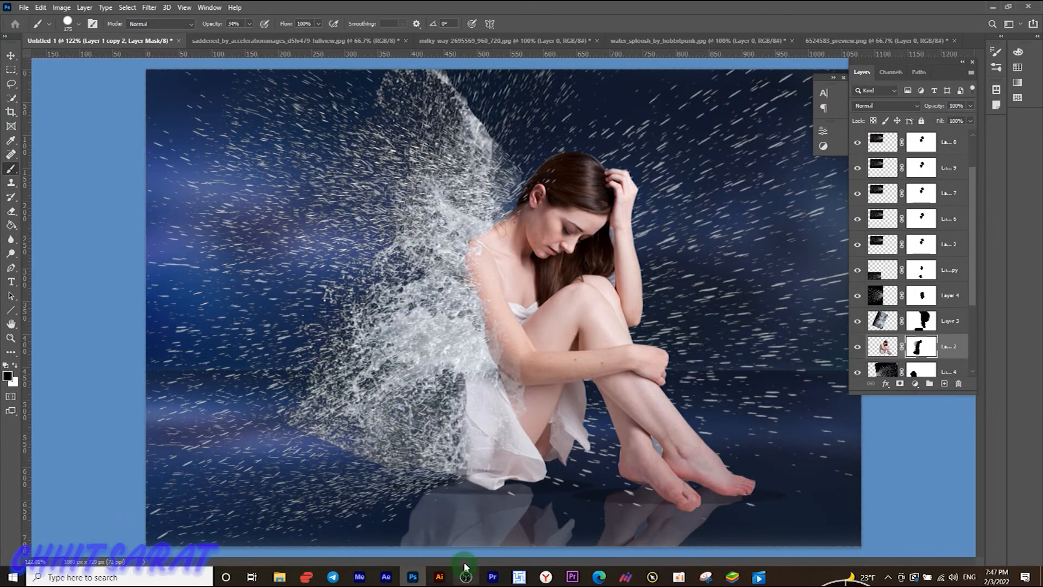
- Add a layer mask to Layer 1, try painting on it near the reflection, and undo the strokes
{"action": "scroll", "coordinate": [931, 338], "scroll_direction": "down", "scroll_amount": 1}
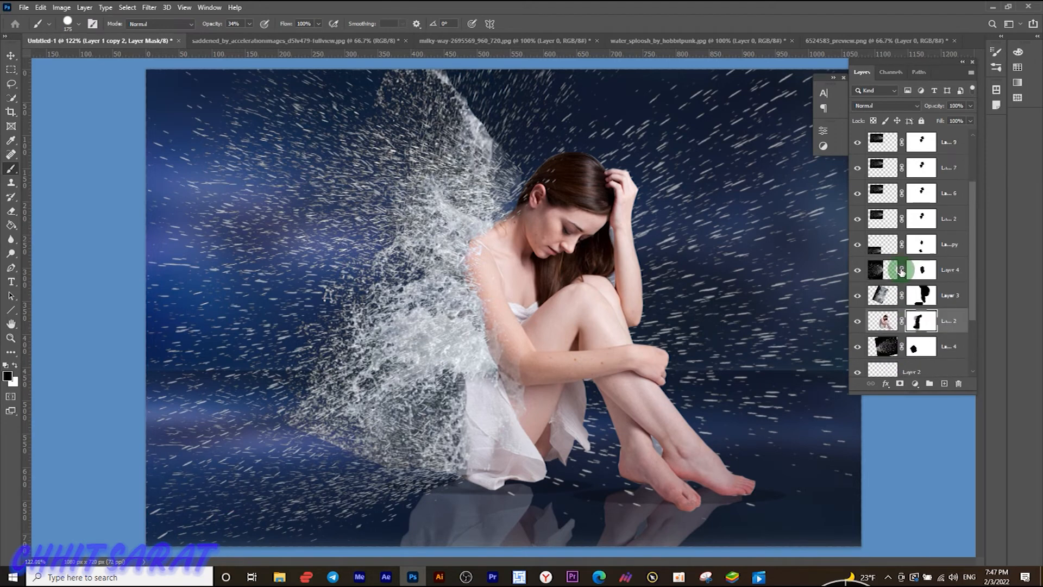
{"action": "scroll", "coordinate": [953, 353], "scroll_direction": "down", "scroll_amount": 3}
{"action": "left_click", "coordinate": [927, 319]}
{"action": "left_click", "coordinate": [899, 384]}
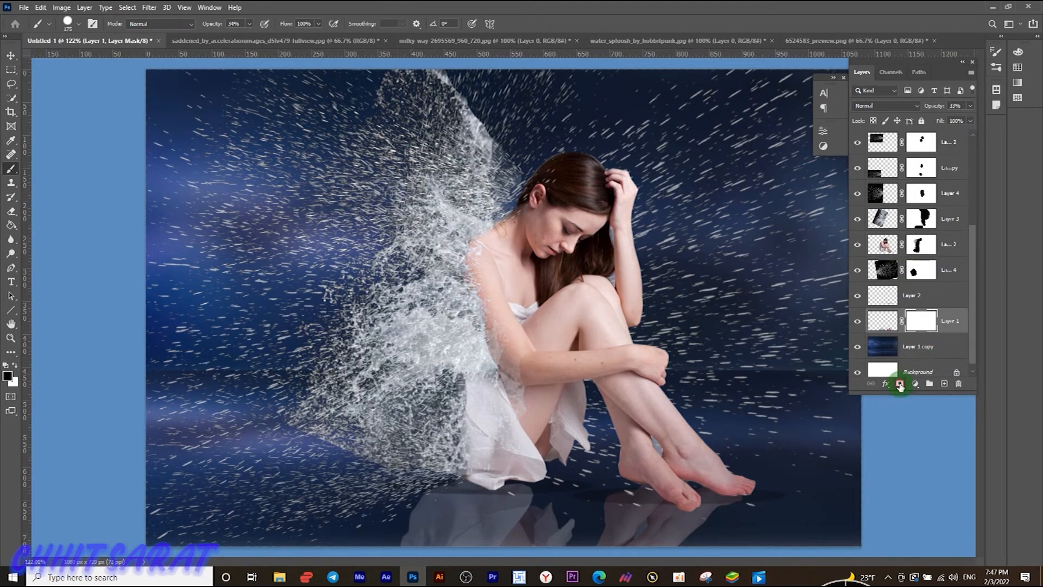
{"action": "mouse_move", "coordinate": [384, 482]}
{"action": "left_mouse_down"}
{"action": "mouse_move", "coordinate": [415, 483]}
{"action": "mouse_move", "coordinate": [384, 509]}
{"action": "mouse_move", "coordinate": [345, 517]}
{"action": "mouse_move", "coordinate": [225, 510]}
{"action": "left_mouse_up"}
{"action": "key", "text": "ctrl+z"}
{"action": "key", "text": "ctrl+z"}
{"action": "key", "text": "ctrl+z"}
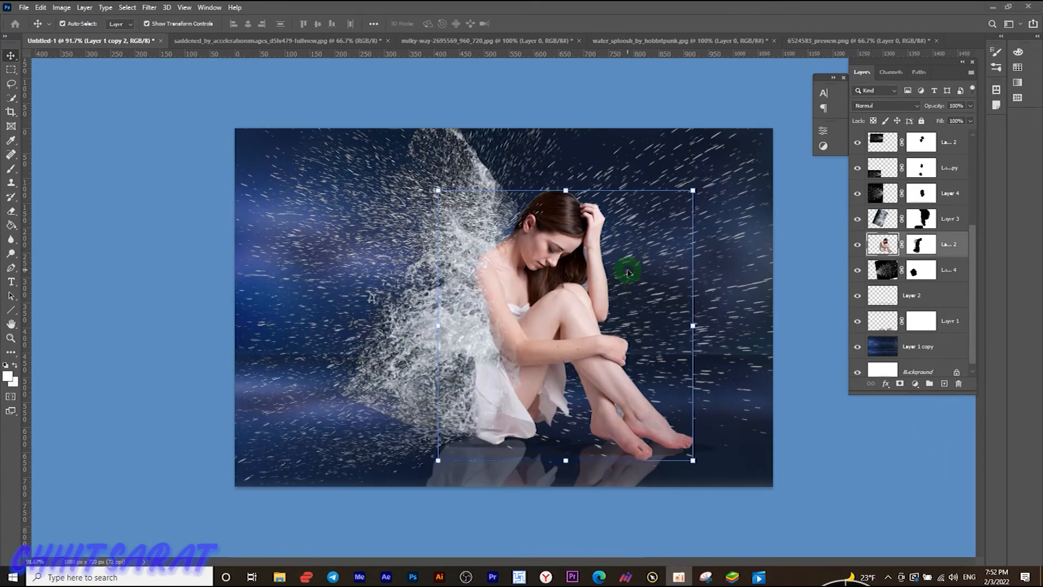
- Try shifting the woman's hue with a clipped Hue/Saturation adjustment, and delete the adjustment layer
{"action": "left_click", "coordinate": [915, 384]}
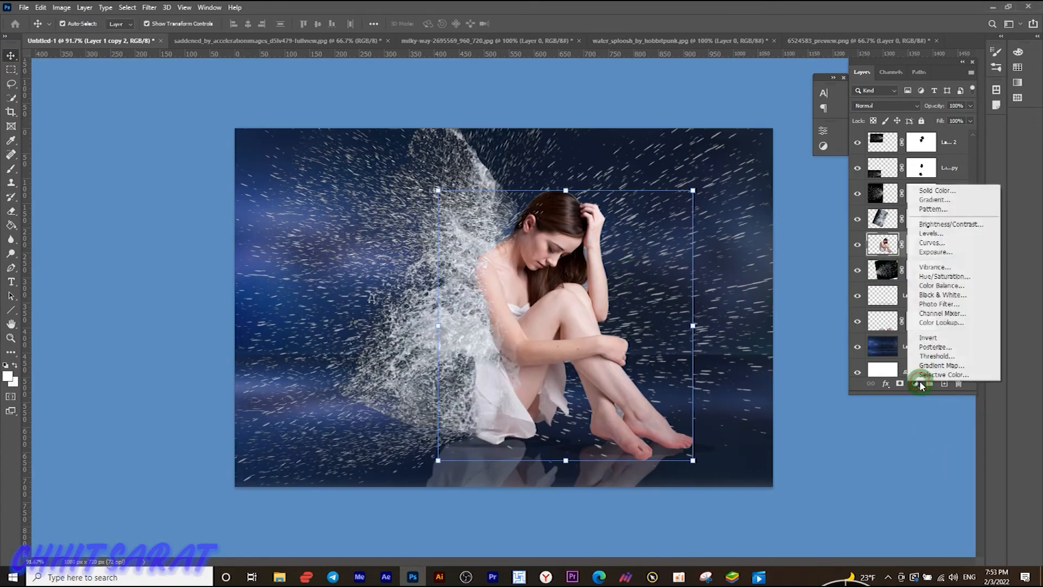
{"action": "left_click", "coordinate": [945, 275]}
{"action": "left_click_drag", "start_coordinate": [731, 206], "coordinate": [704, 202]}
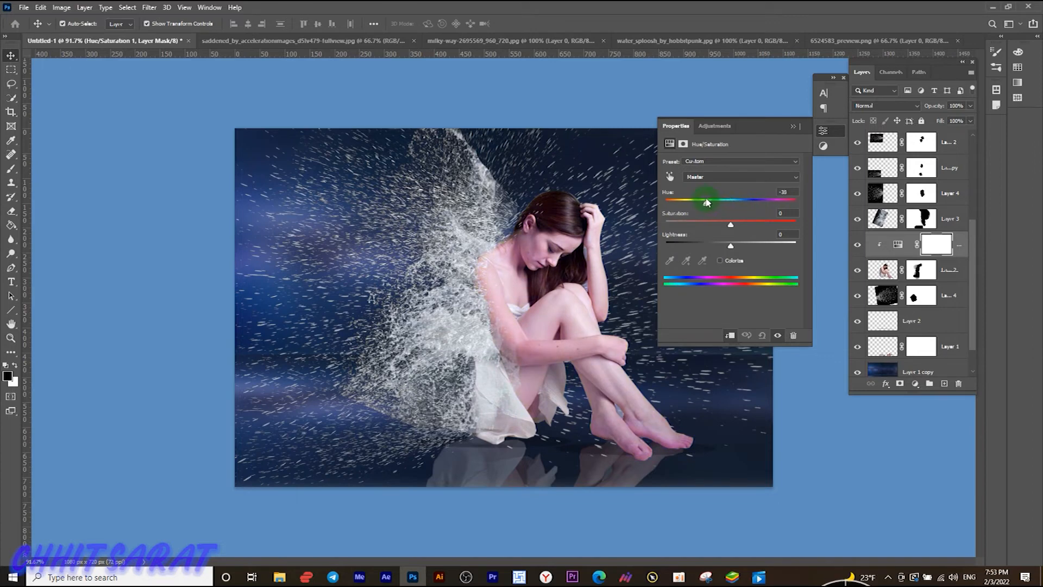
{"action": "left_click", "coordinate": [679, 577]}
{"action": "left_click", "coordinate": [297, 305]}
{"action": "left_click", "coordinate": [608, 264]}
{"action": "left_click", "coordinate": [793, 126]}
{"action": "key", "text": "ctrl+z"}
{"action": "left_click", "coordinate": [882, 250]}
{"action": "left_click_drag", "start_coordinate": [956, 243], "coordinate": [958, 383]}
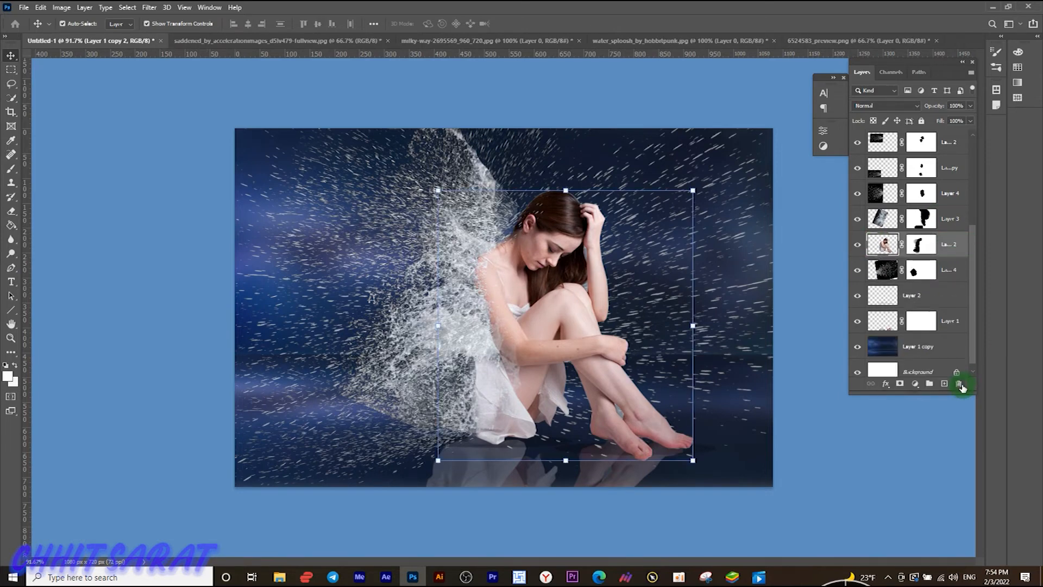
- Add a Color Balance adjustment layer above the woman's layer and clip it to her
{"action": "left_click", "coordinate": [914, 383]}
{"action": "left_click", "coordinate": [955, 295]}
{"action": "left_click", "coordinate": [732, 336]}
{"action": "scroll", "coordinate": [744, 272], "scroll_direction": "up", "scroll_amount": 2}
{"action": "left_click_drag", "start_coordinate": [753, 129], "coordinate": [789, 153]}
- Set the woman's midtones to -40 on Cyan/Red, shift them slightly toward blue, and deselect all layers
{"action": "left_click_drag", "start_coordinate": [752, 211], "coordinate": [753, 212]}
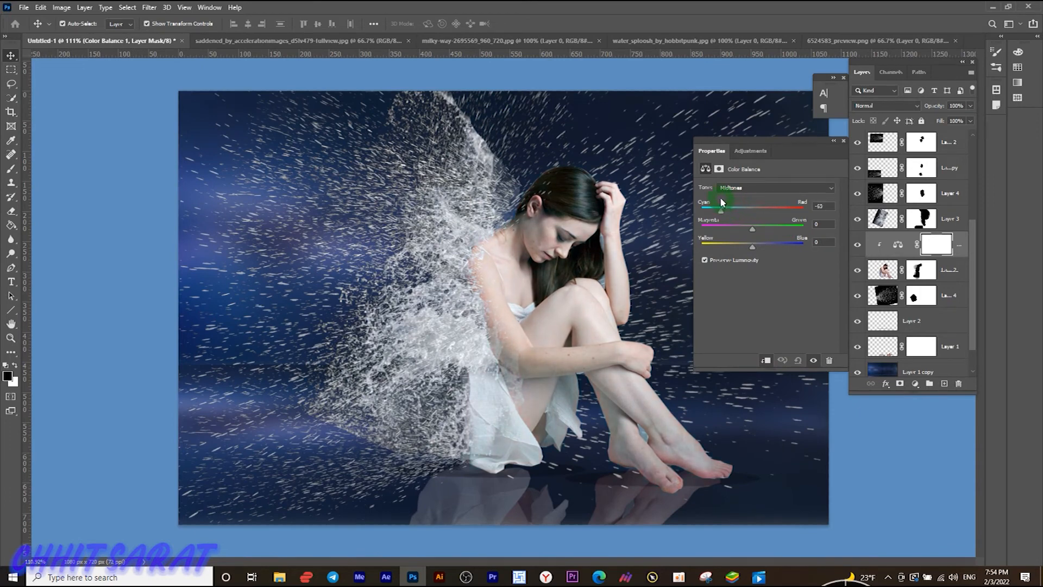
{"action": "left_click_drag", "start_coordinate": [724, 198], "coordinate": [729, 201]}
{"action": "left_click", "coordinate": [680, 576]}
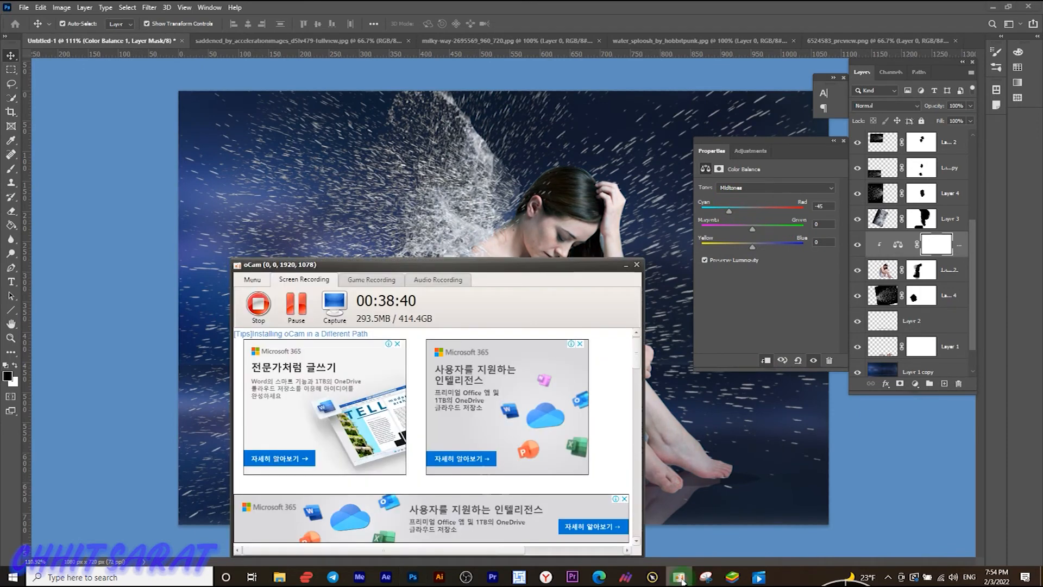
{"action": "left_click", "coordinate": [625, 267]}
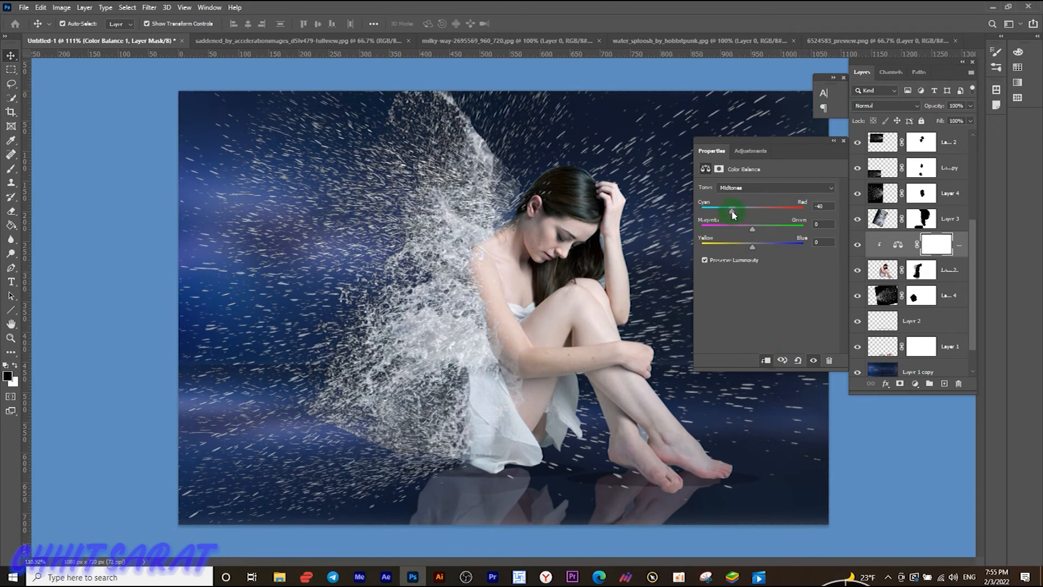
{"action": "left_click_drag", "start_coordinate": [752, 247], "coordinate": [762, 248]}
{"action": "scroll", "coordinate": [608, 412], "scroll_direction": "down", "scroll_amount": 2}
{"action": "left_click", "coordinate": [915, 446]}
{"action": "left_click", "coordinate": [833, 141]}
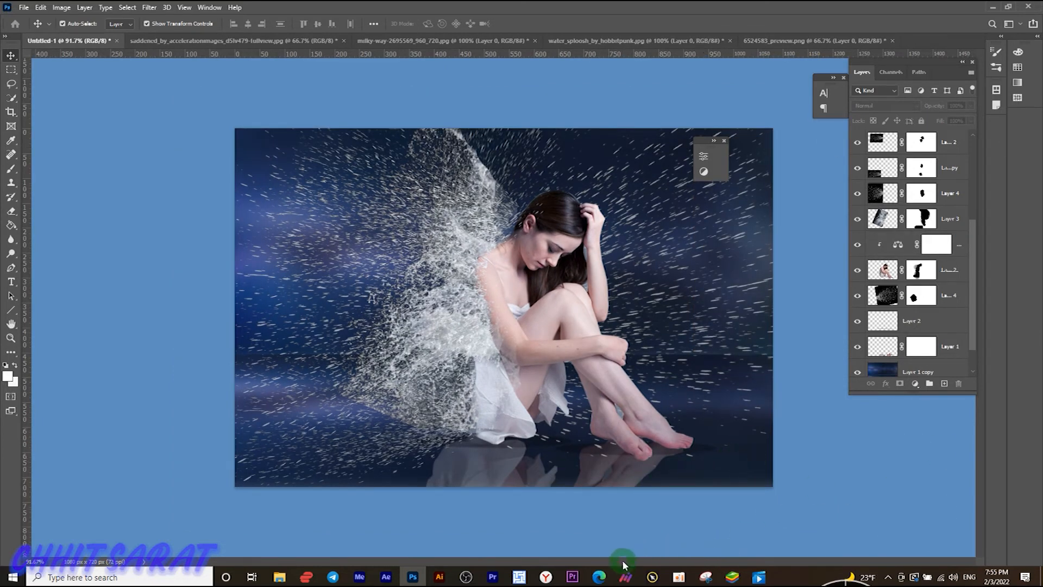
- Try painting over the dress on the woman's layer mask, undo the stroke, and select the Layer 3 splash mask
{"action": "left_click", "coordinate": [922, 270]}
{"action": "key", "text": "b"}
{"action": "left_click_drag", "start_coordinate": [512, 389], "coordinate": [561, 383]}
{"action": "key", "text": "ctrl+z"}
{"action": "left_click", "coordinate": [921, 219]}
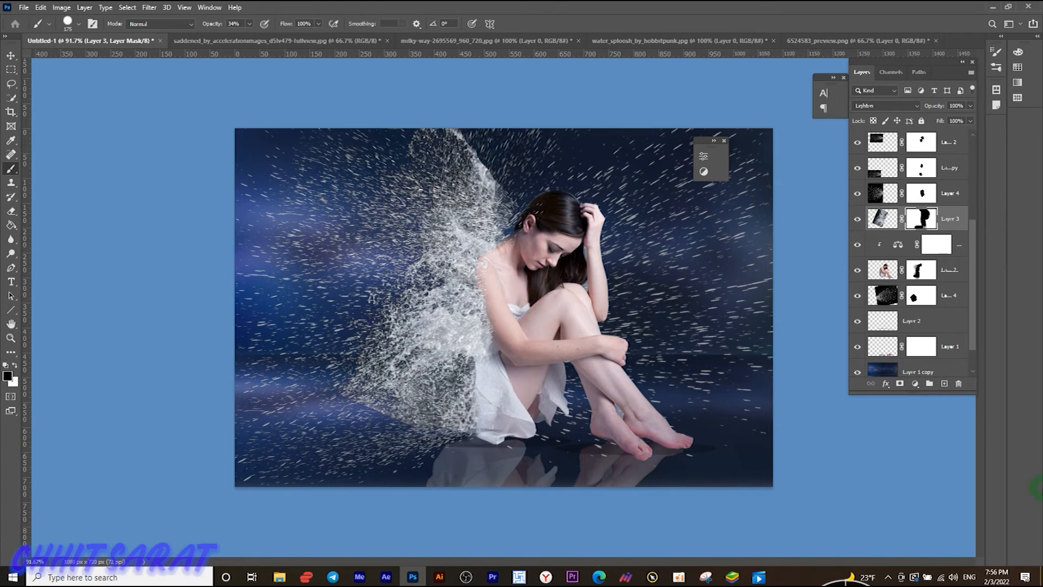
- Add a Color Balance adjustment above Layer 4 copy 2 with midtones at -23 Cyan/Red, -5 Magenta/Green and +20 Yellow/Blue
{"action": "left_click", "coordinate": [715, 141]}
{"action": "left_click", "coordinate": [926, 142]}
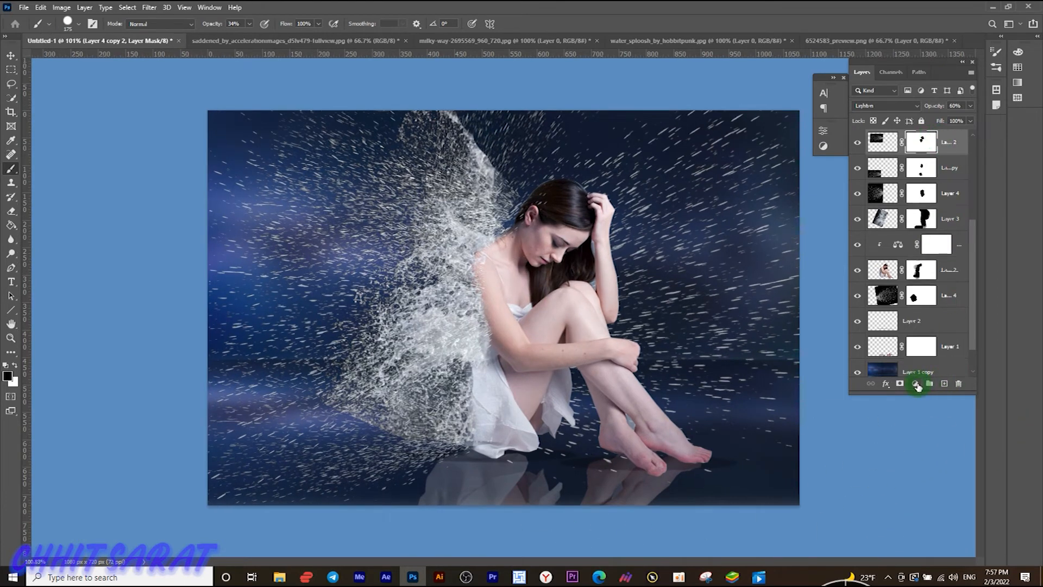
{"action": "left_click", "coordinate": [916, 383]}
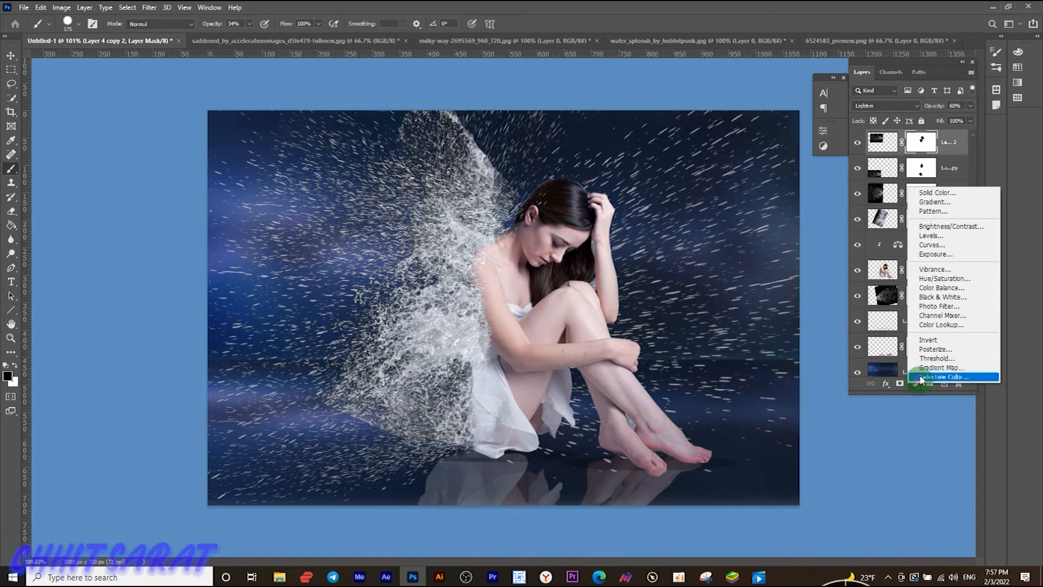
{"action": "left_click", "coordinate": [932, 289]}
{"action": "left_click_drag", "start_coordinate": [718, 188], "coordinate": [709, 187]}
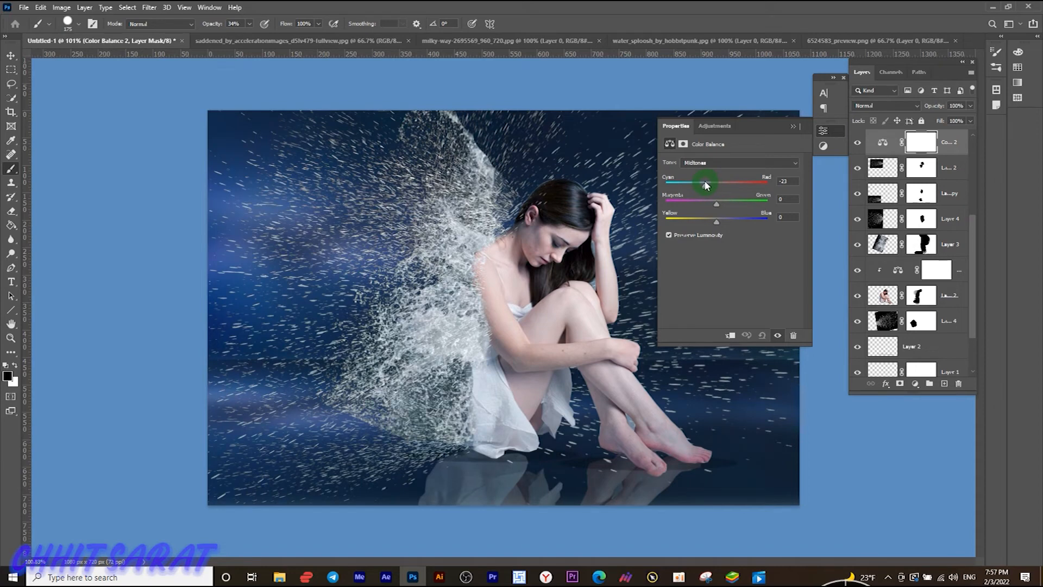
{"action": "left_click_drag", "start_coordinate": [714, 220], "coordinate": [720, 221]}
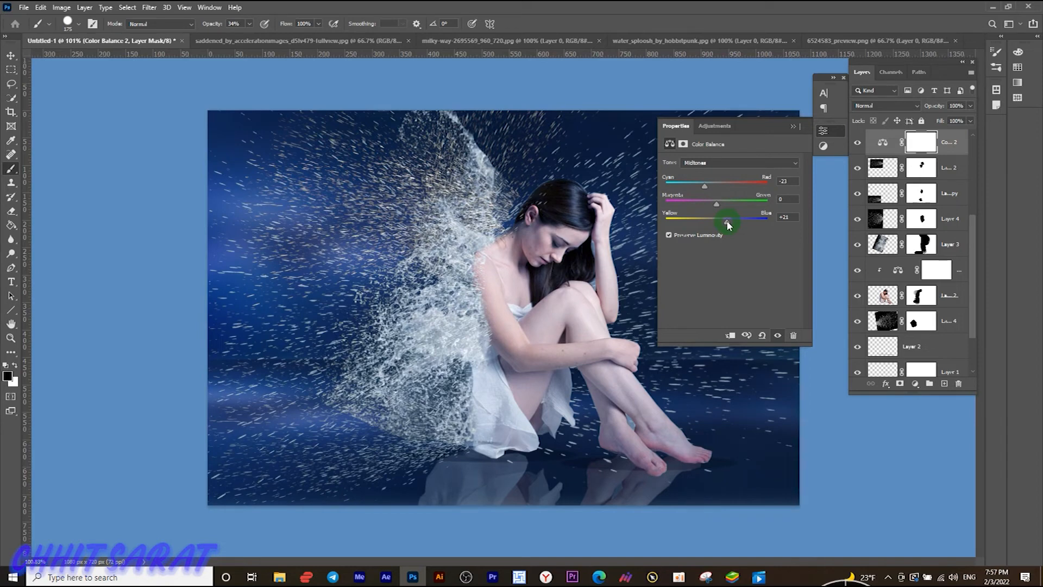
{"action": "left_click_drag", "start_coordinate": [719, 203], "coordinate": [715, 206]}
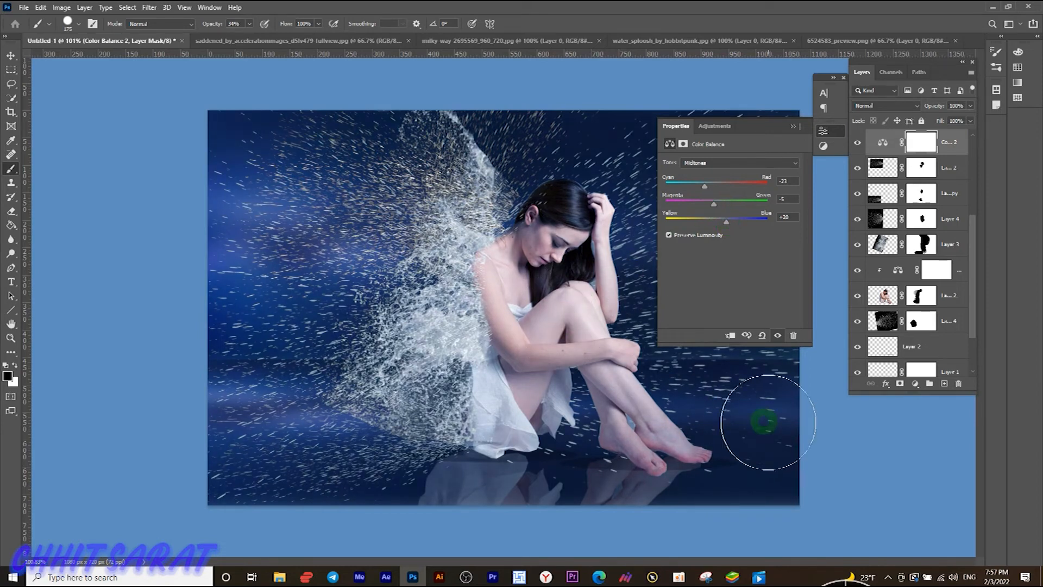
{"action": "left_click", "coordinate": [793, 127]}
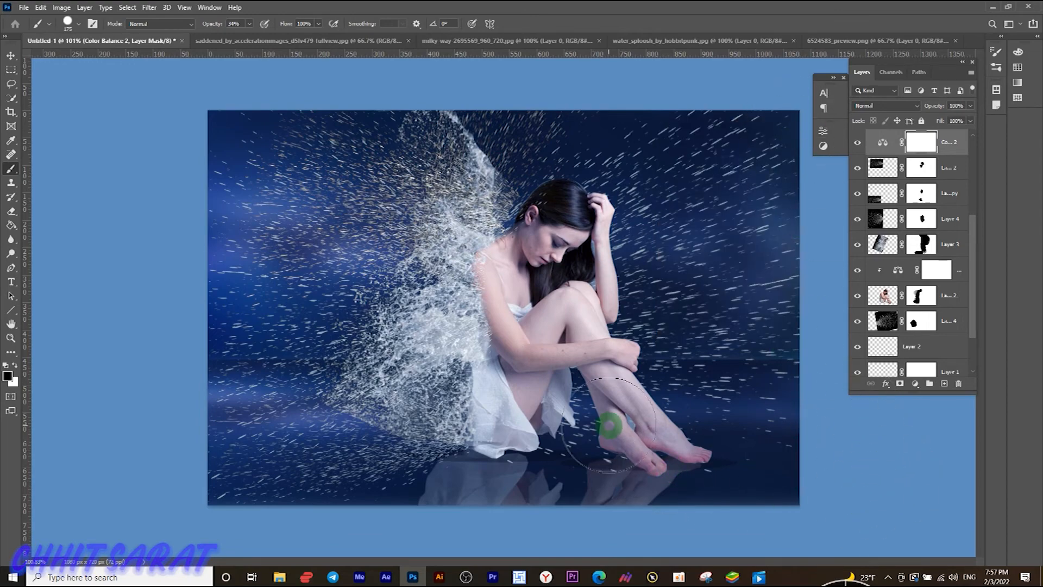
{"action": "scroll", "coordinate": [608, 425], "scroll_direction": "down", "scroll_amount": 3}
{"action": "scroll", "coordinate": [608, 424], "scroll_direction": "up", "scroll_amount": 3}
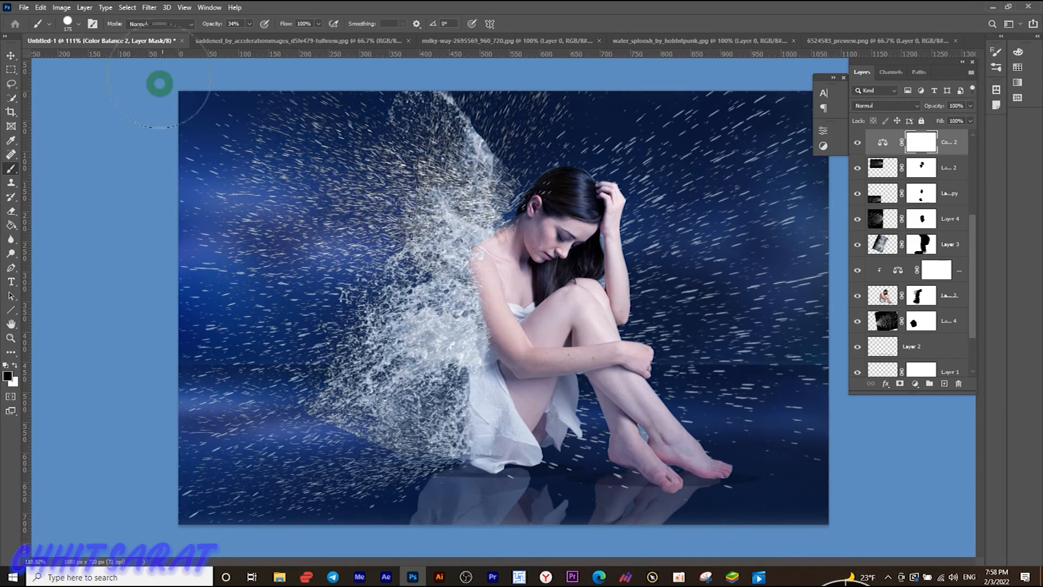
{"action": "left_click", "coordinate": [9, 56]}
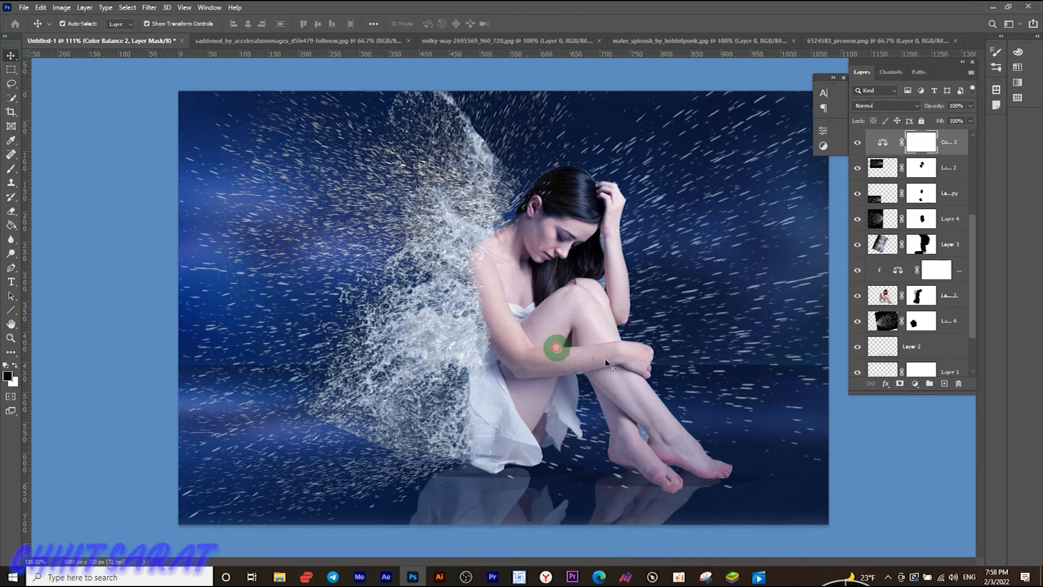
{"action": "left_click", "coordinate": [899, 440]}
{"action": "scroll", "coordinate": [640, 373], "scroll_direction": "down", "scroll_amount": 2}
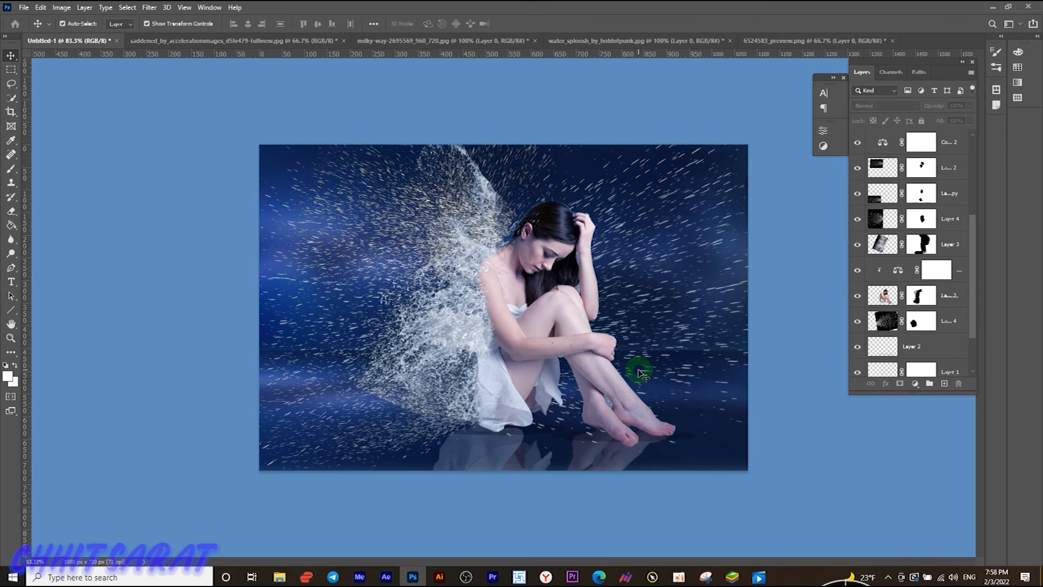
{"action": "scroll", "coordinate": [640, 372], "scroll_direction": "up", "scroll_amount": 2}
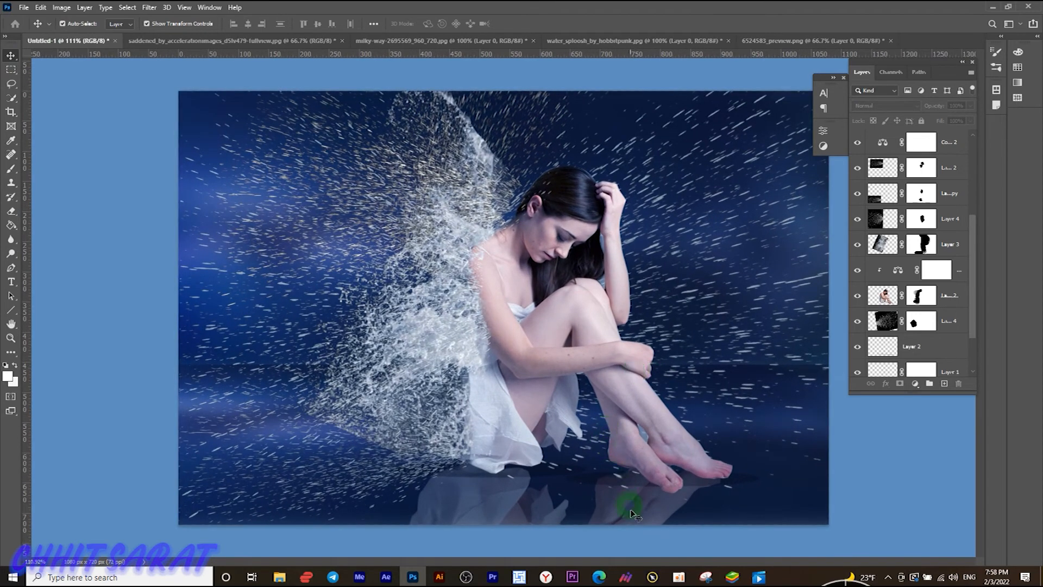
{"action": "left_click", "coordinate": [680, 579]}
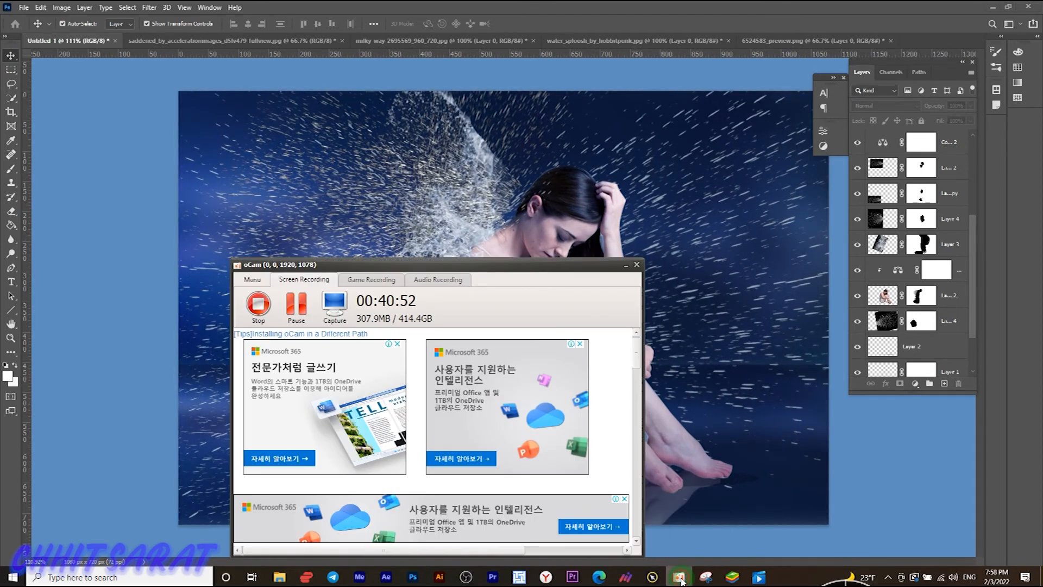
{"action": "left_click", "coordinate": [296, 304]}
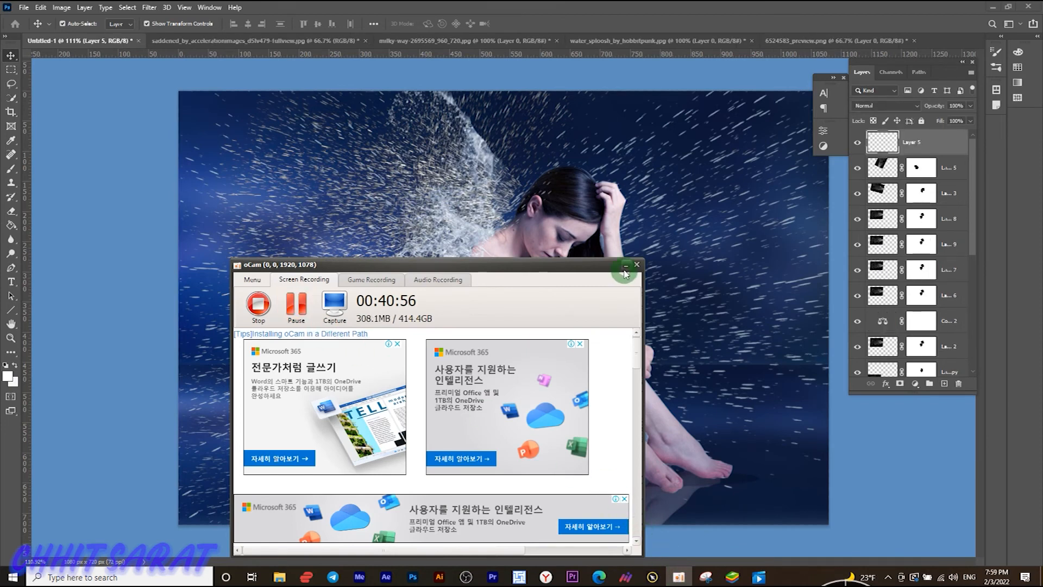
{"action": "left_click", "coordinate": [625, 269]}
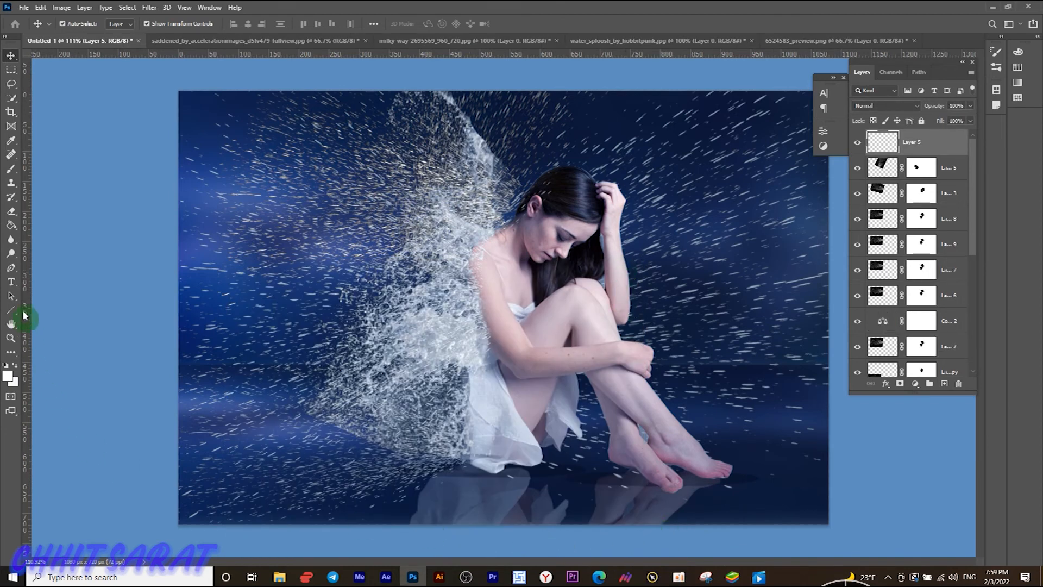
- Choose a splatter brush for painting on Layer 5 and enlarge it to 500 px
{"action": "left_click", "coordinate": [12, 170]}
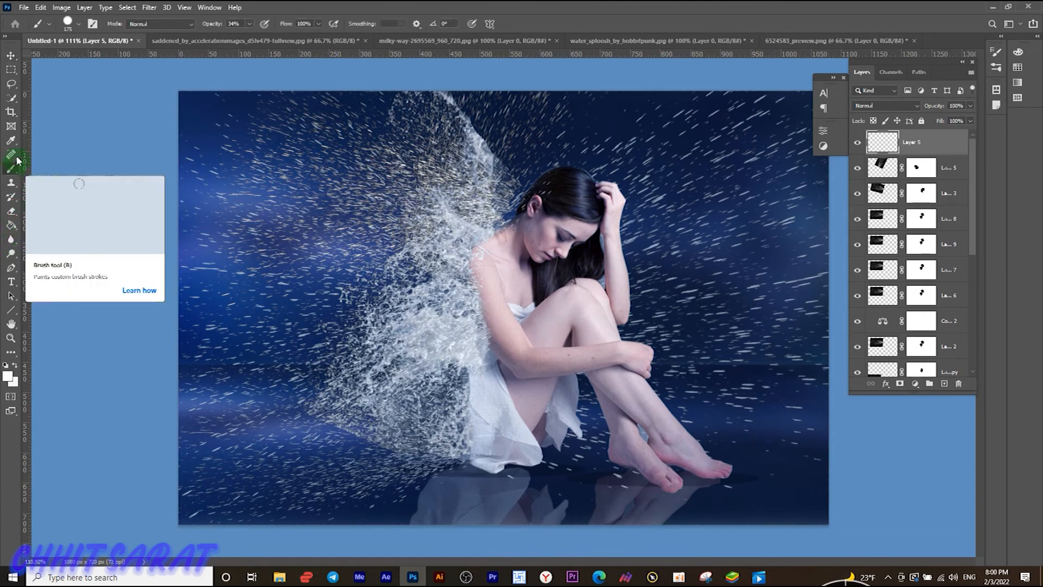
{"action": "left_click", "coordinate": [80, 25]}
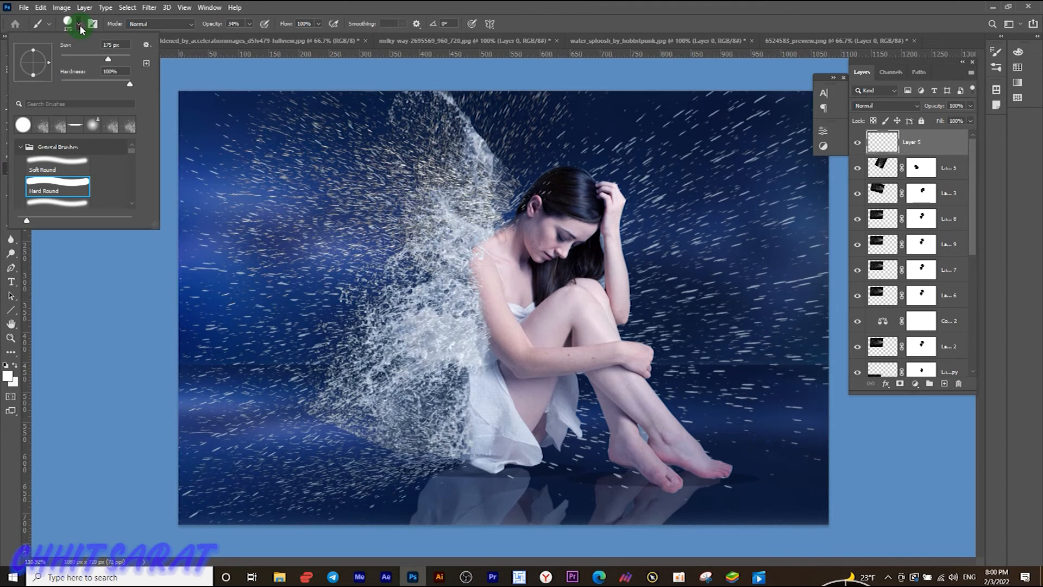
{"action": "left_click", "coordinate": [43, 127]}
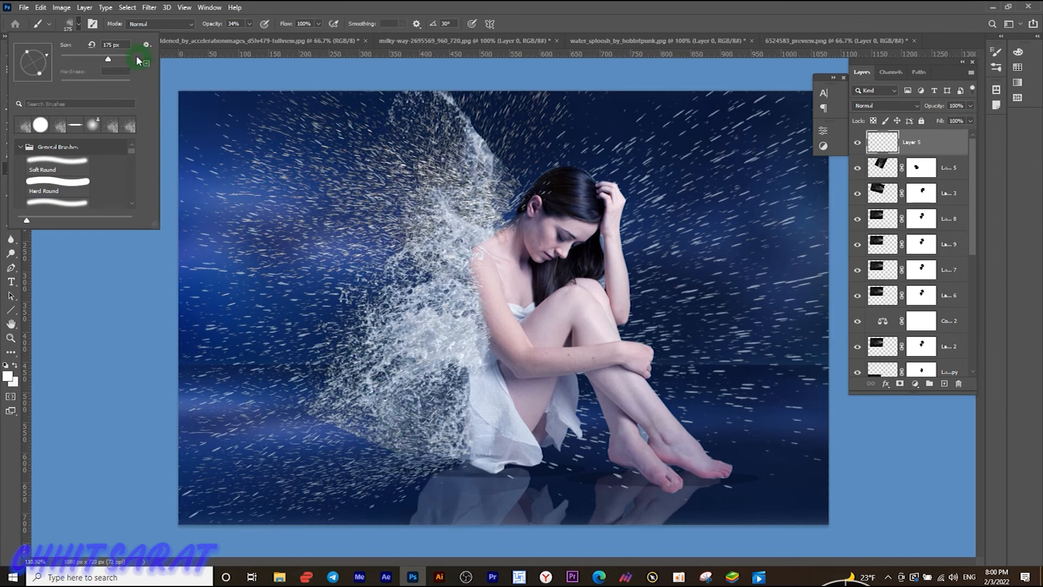
{"action": "left_click", "coordinate": [80, 25]}
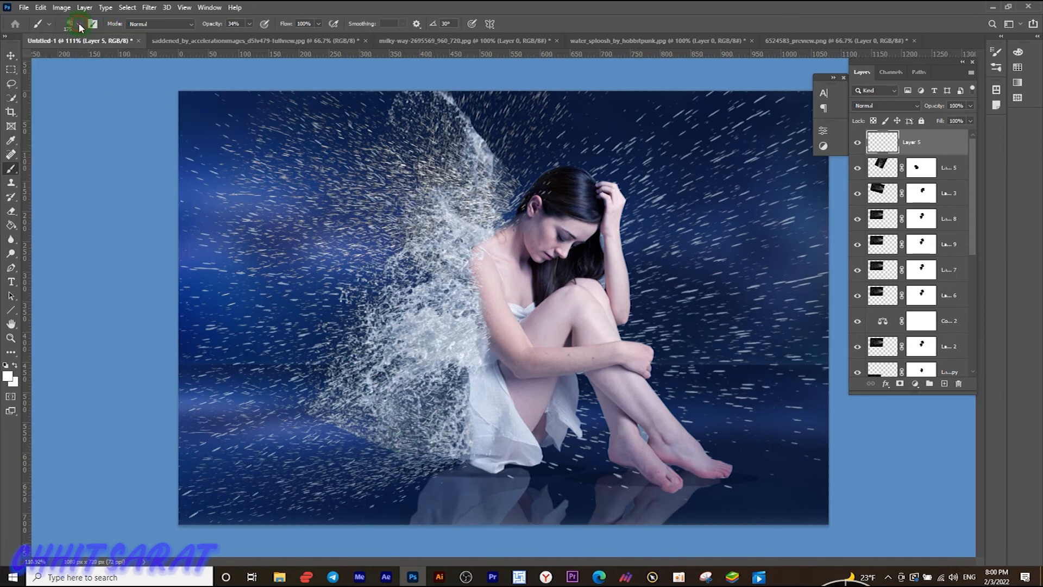
{"action": "key", "text": "bracketright"}
{"action": "key", "text": "bracketright"}
{"action": "key", "text": "bracketright"}
{"action": "key", "text": "bracketright"}
{"action": "key", "text": "bracketright"}
- Rotate the splatter brush to -29°, enlarge it to 900 px, and stamp white droplets over the floor reflection on Layer 5
{"action": "left_click", "coordinate": [80, 26]}
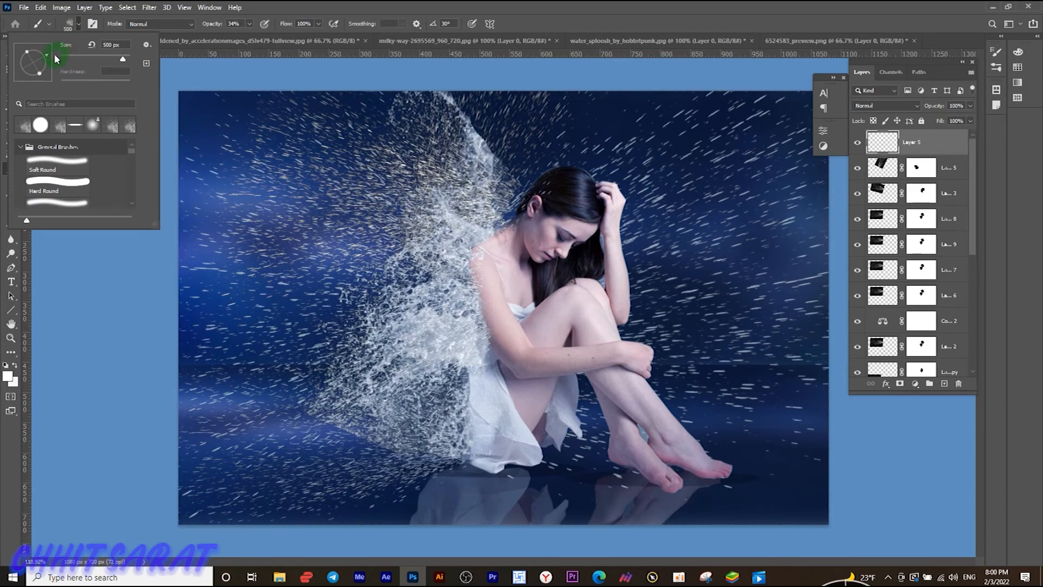
{"action": "left_click", "coordinate": [51, 76]}
{"action": "left_click", "coordinate": [79, 25]}
{"action": "key", "text": "bracketright"}
{"action": "key", "text": "bracketright"}
{"action": "key", "text": "bracketright"}
{"action": "key", "text": "bracketright"}
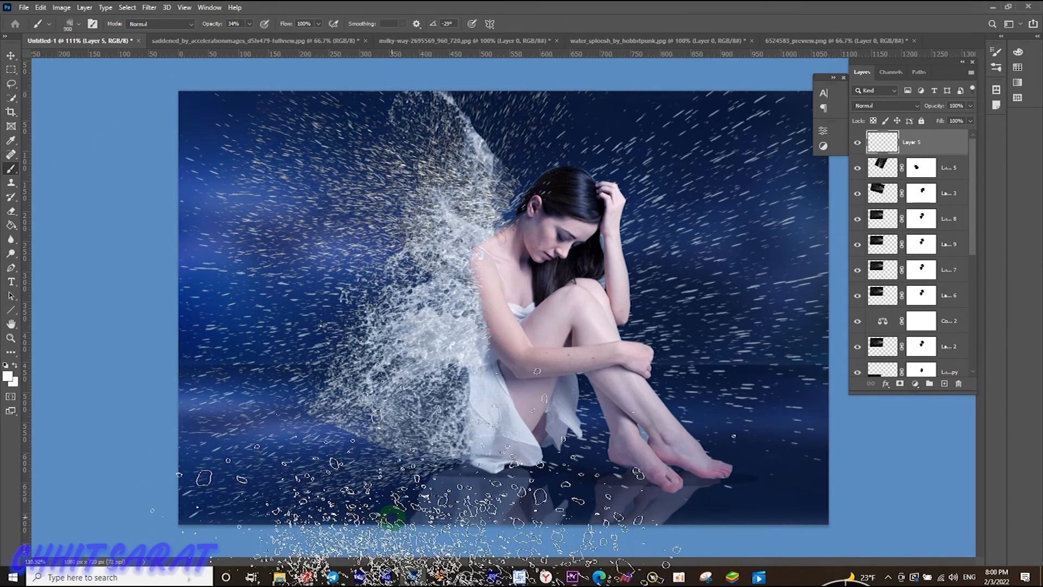
{"action": "left_click", "coordinate": [384, 467]}
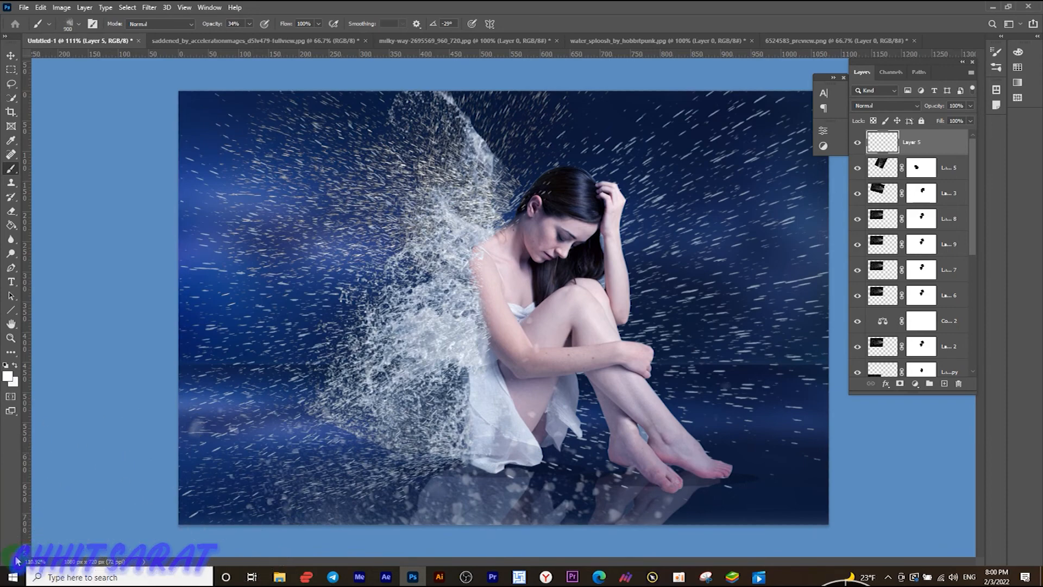
- Move Layer 5 directly beneath the woman's layer and lower its opacity to 29%
{"action": "left_click", "coordinate": [881, 142]}
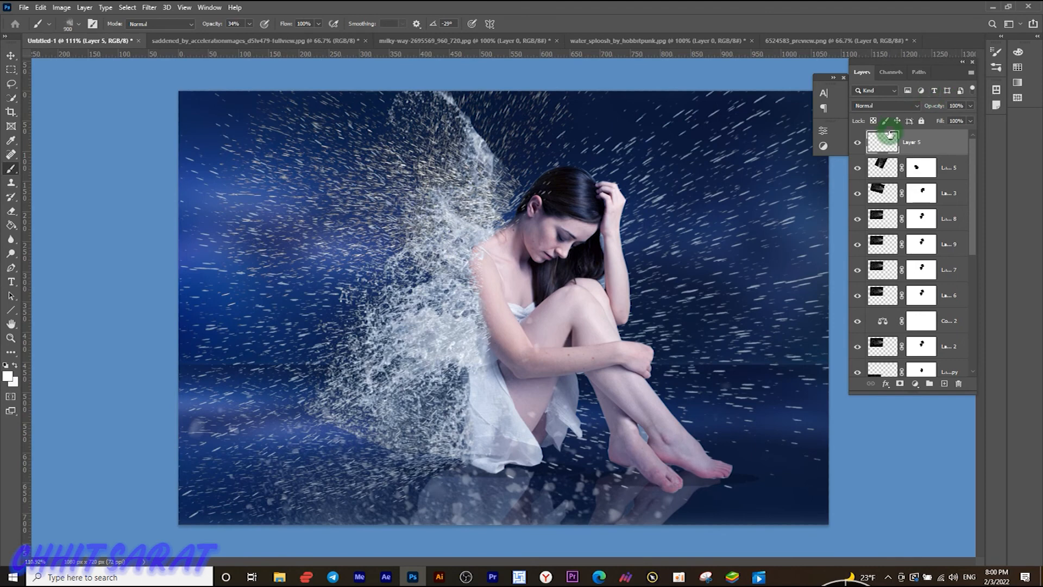
{"action": "left_click_drag", "start_coordinate": [881, 143], "coordinate": [912, 262]}
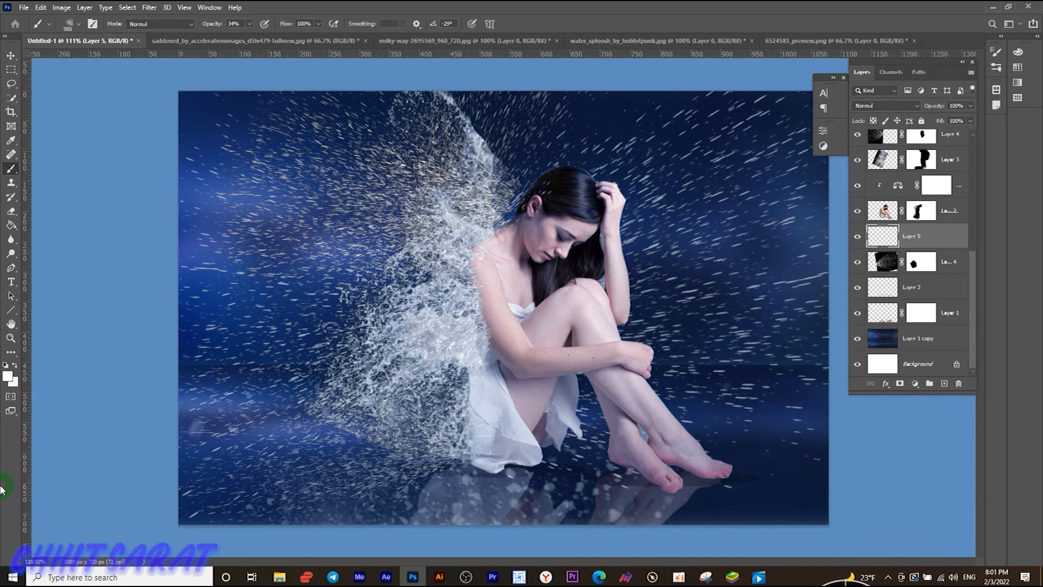
{"action": "left_click", "coordinate": [970, 106]}
{"action": "left_click_drag", "start_coordinate": [953, 124], "coordinate": [947, 120]}
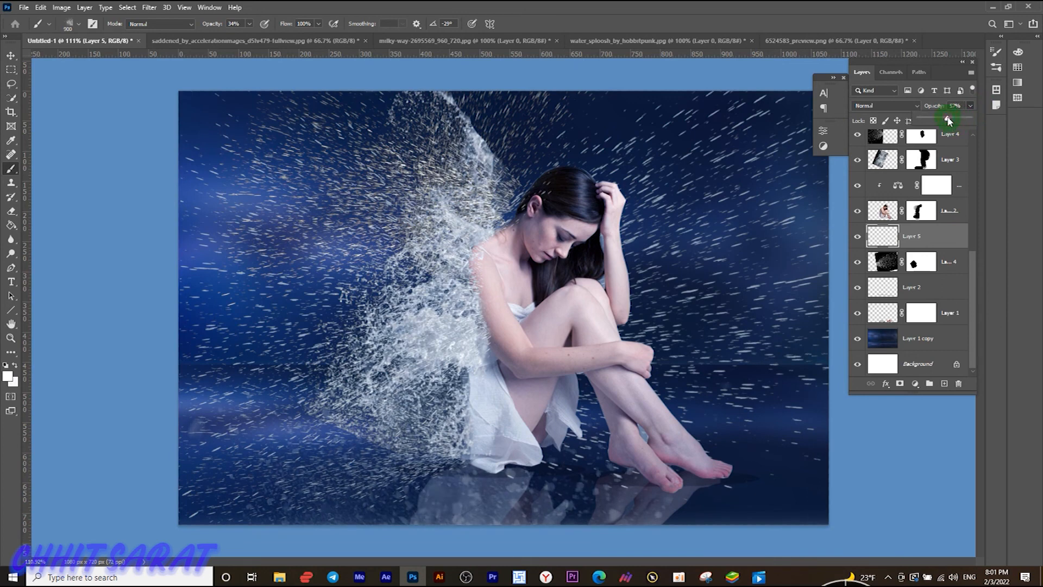
{"action": "left_click_drag", "start_coordinate": [941, 120], "coordinate": [939, 119]}
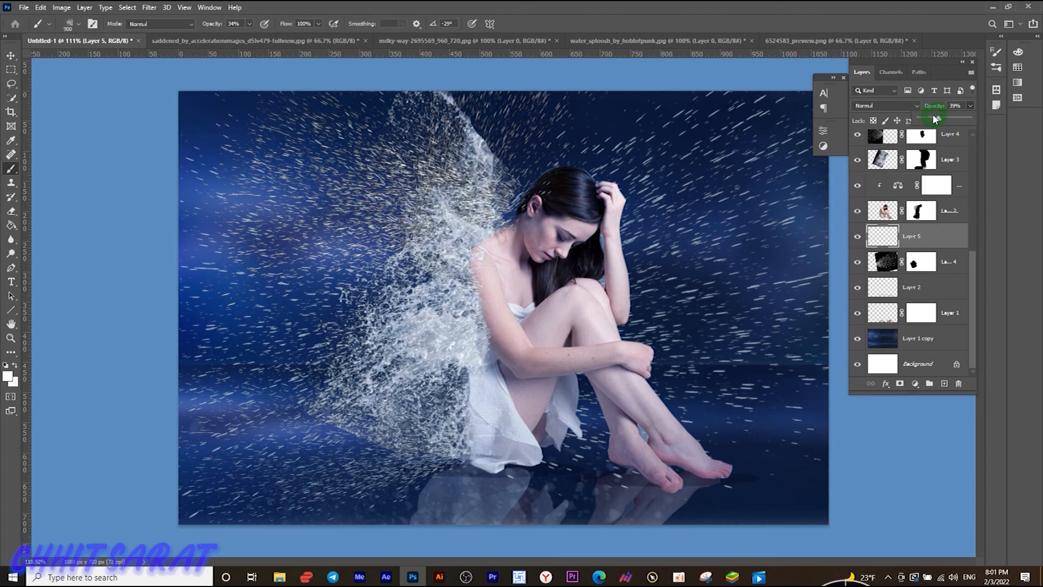
{"action": "left_click", "coordinate": [17, 56]}
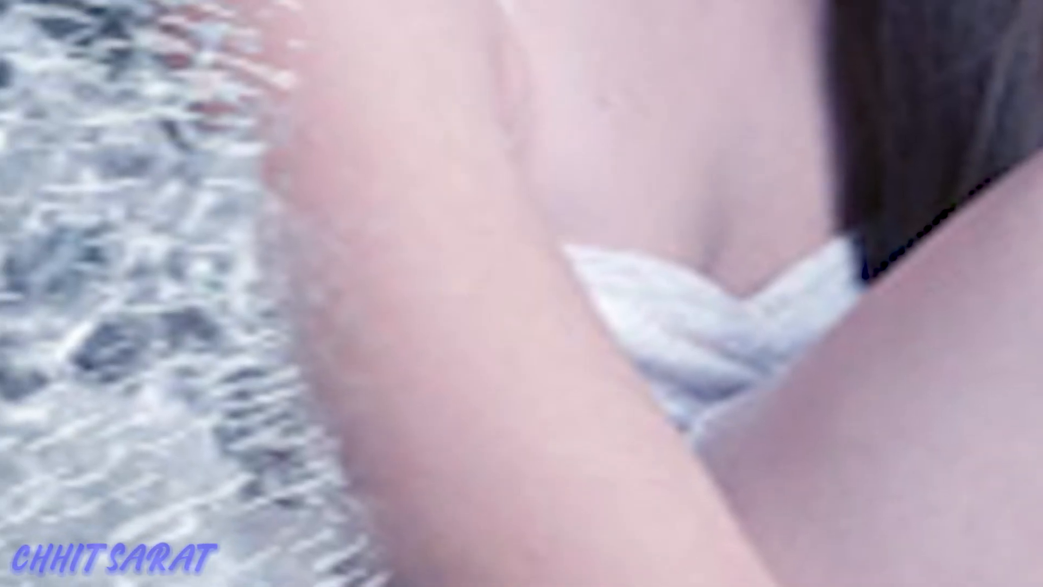